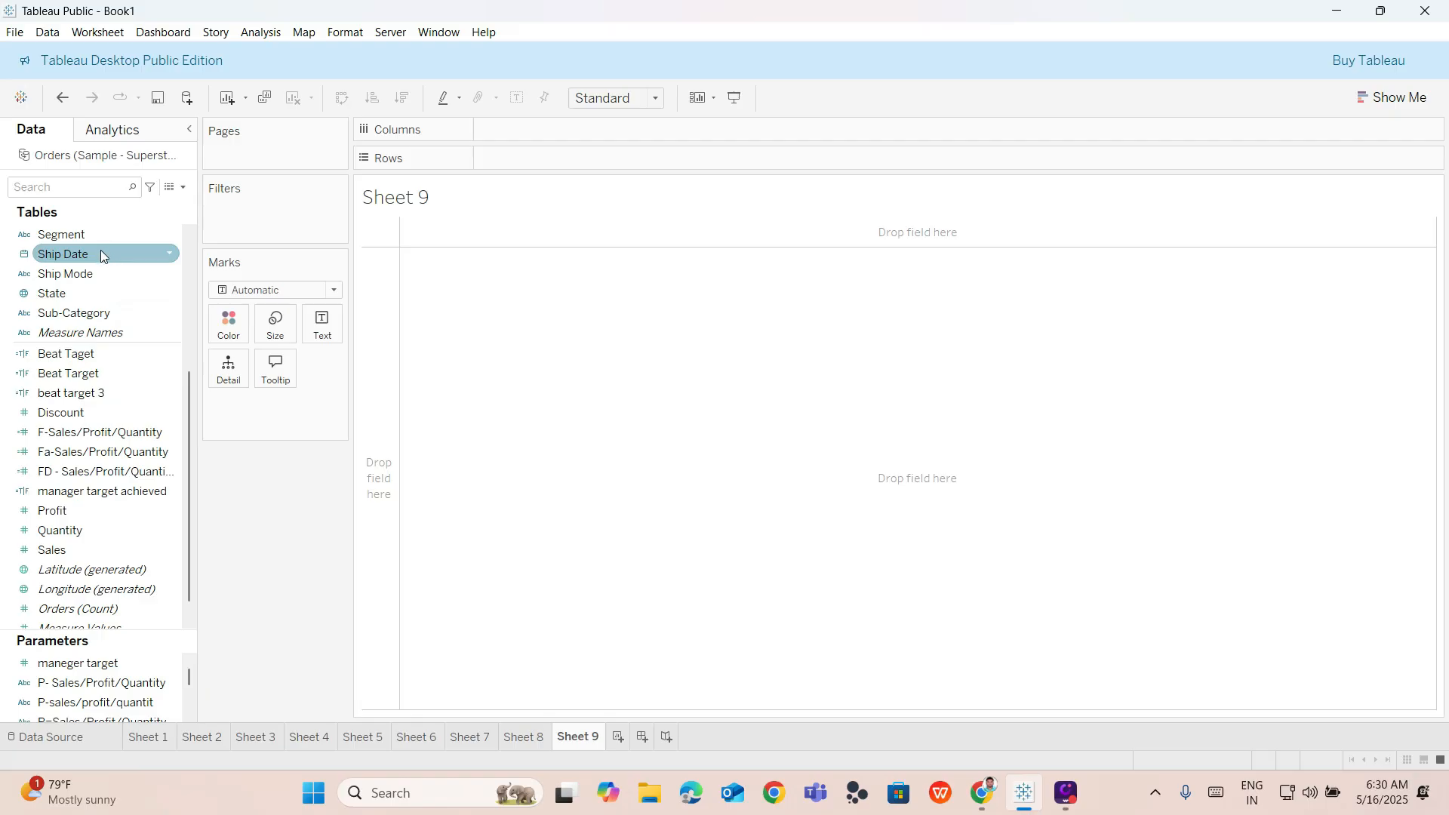
Create a new parameter and name it "PA Sales/Profit/Quantity".
left_click(185, 185)
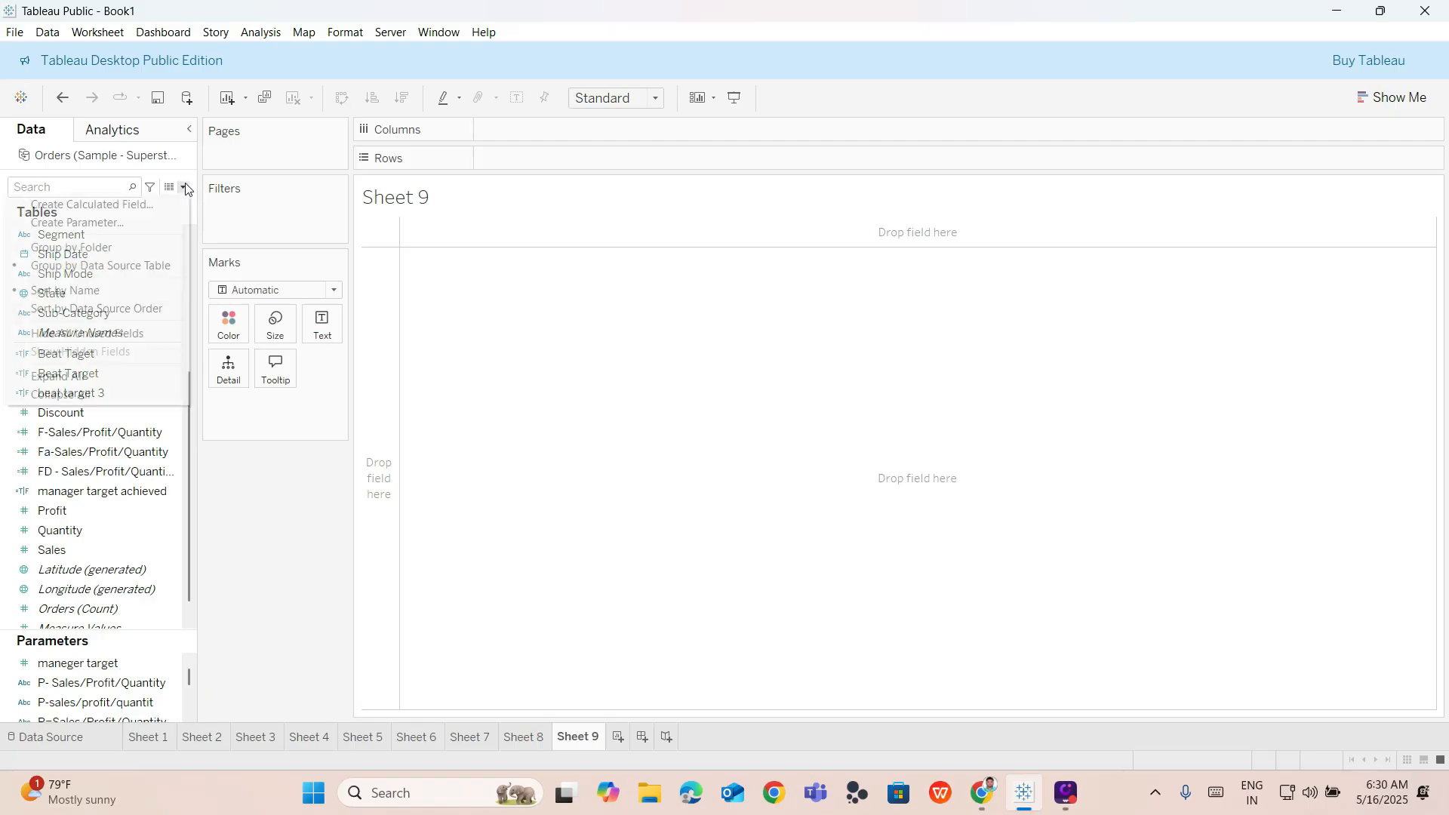
left_click(285, 231)
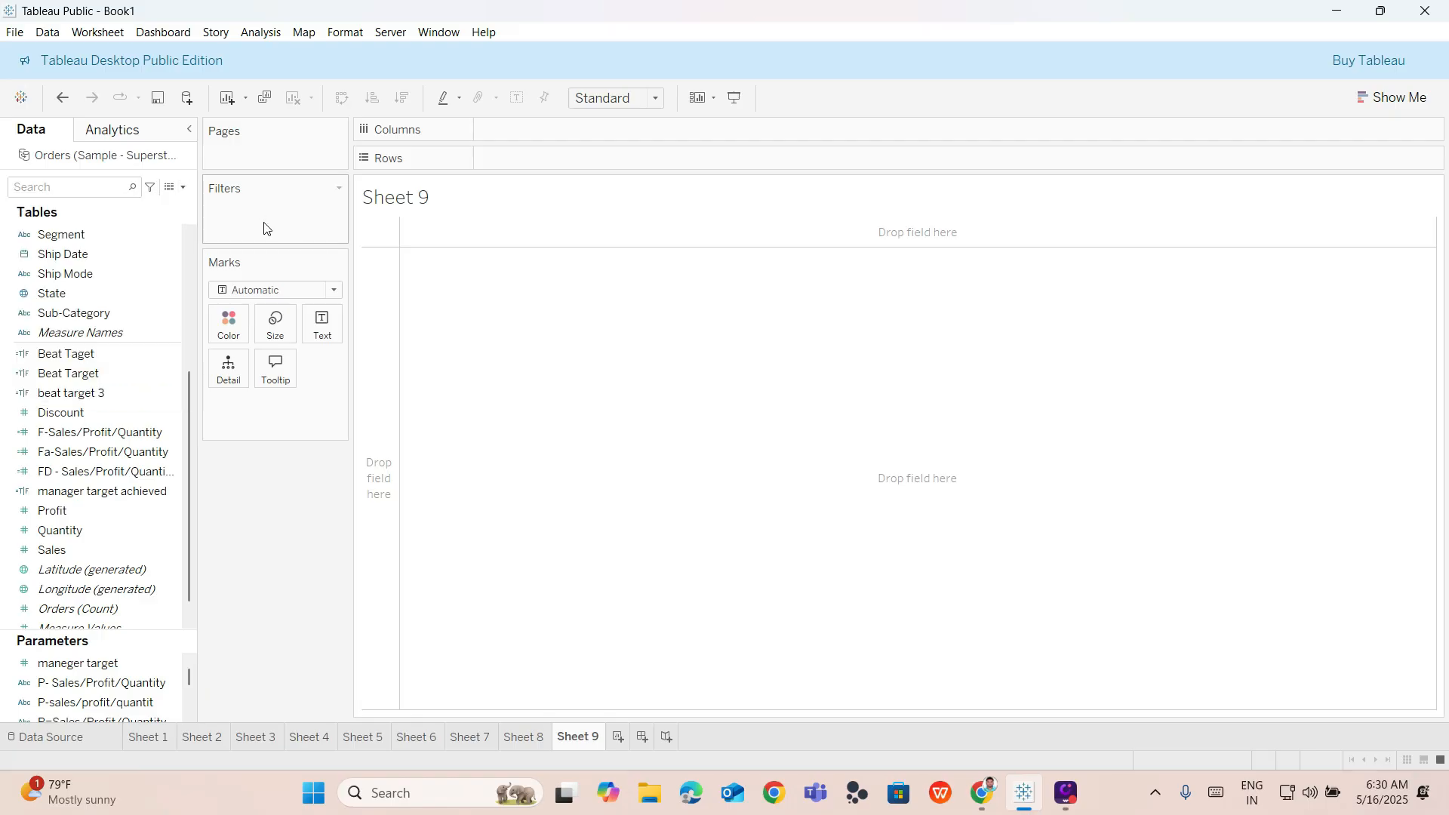
left_click(184, 189)
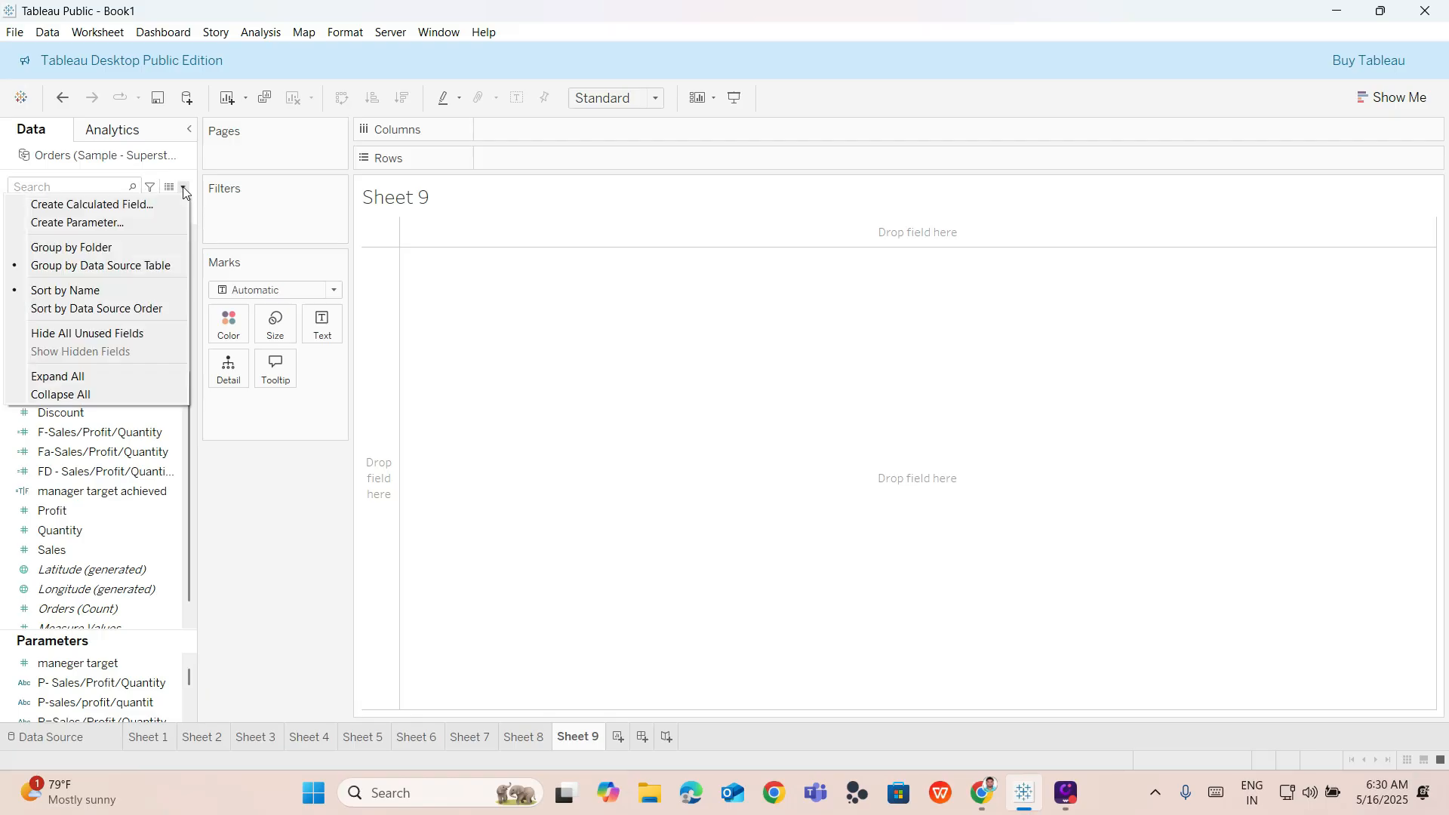
left_click(150, 223)
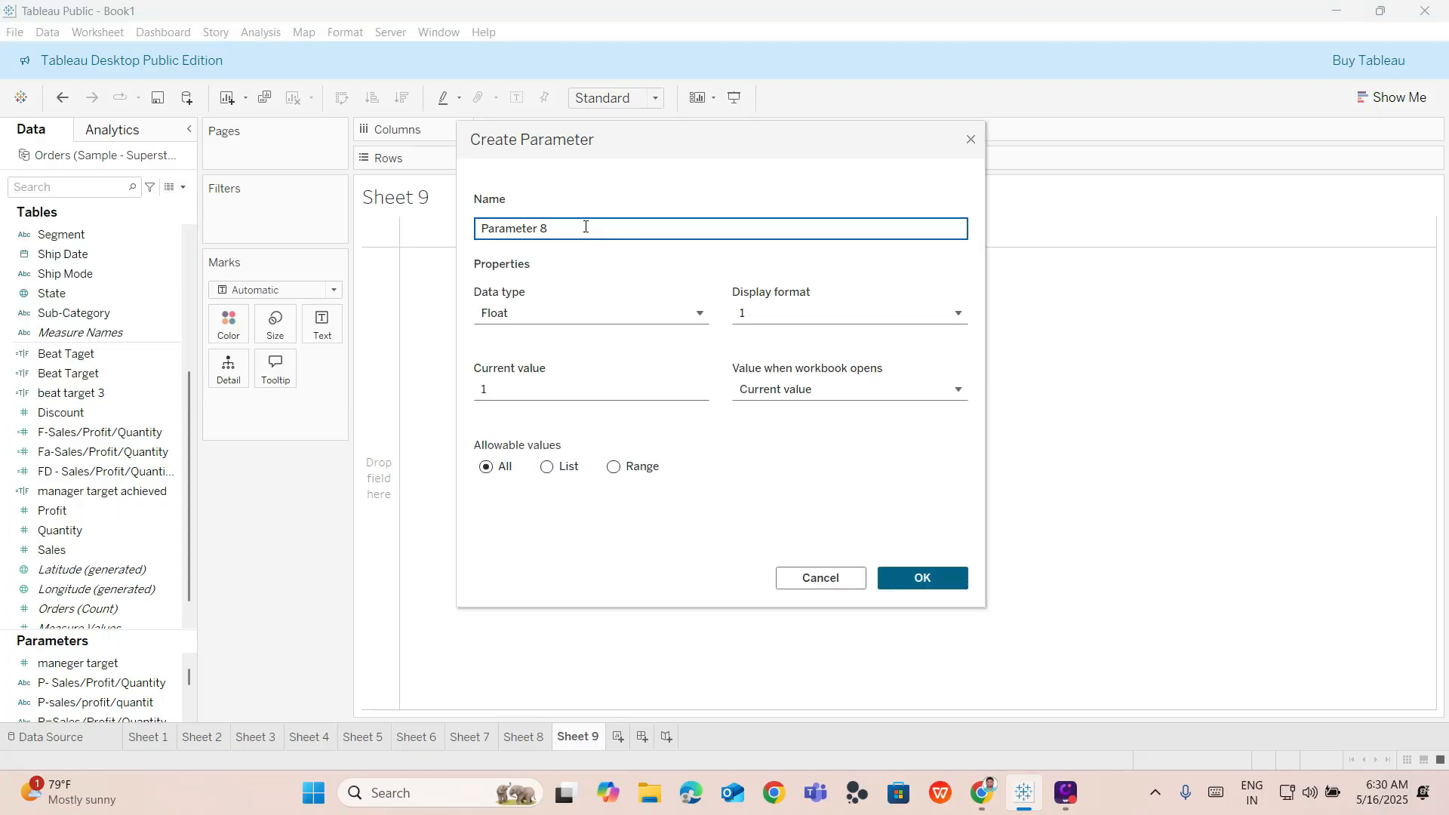
left_click_drag(579, 228, 469, 230)
key("BackSpace")
type("p")
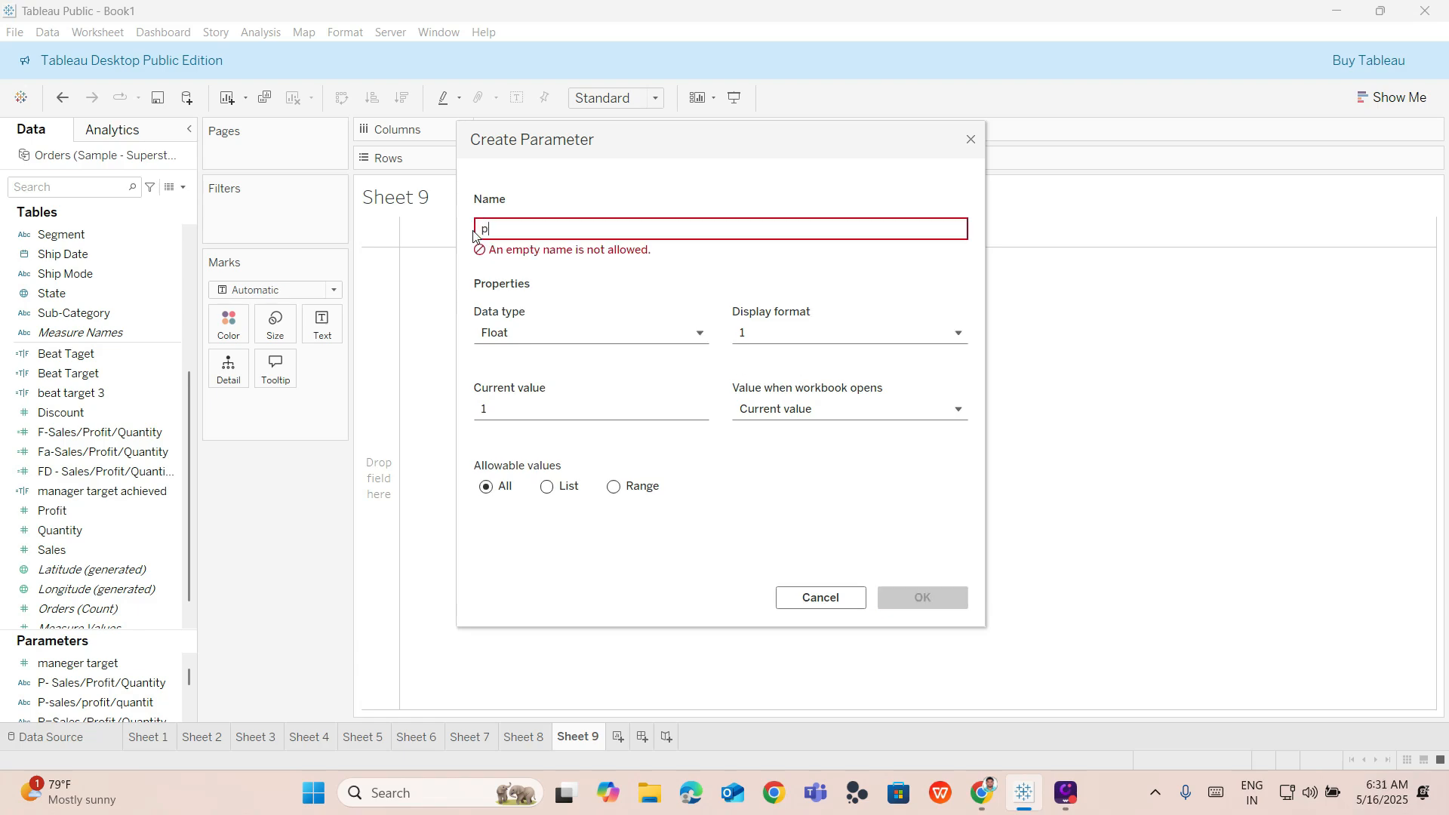
key("BackSpace")
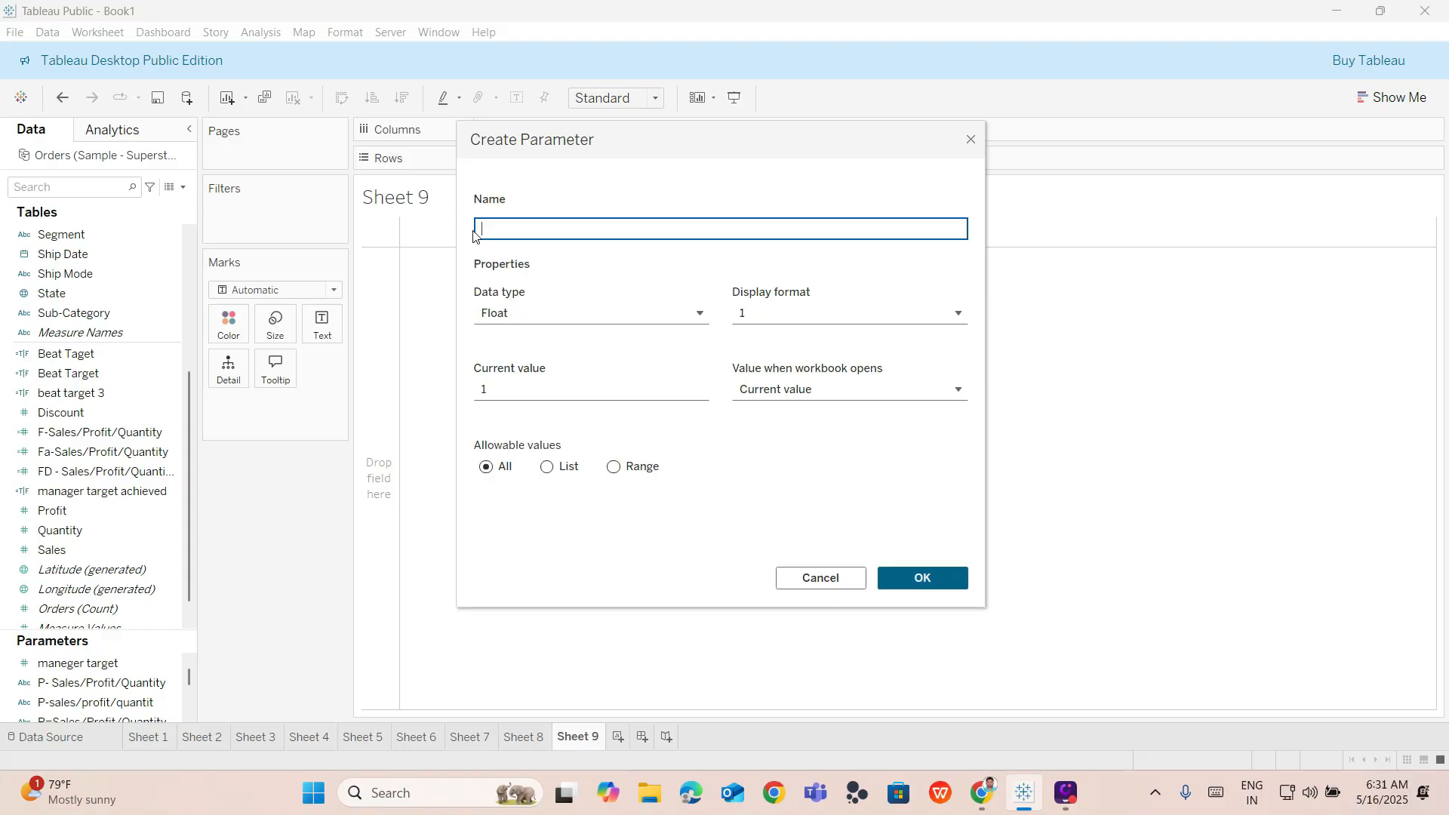
type("P")
type("a")
type("A")
type(" S")
type("l")
key("BackSpace")
type("ales/Profit")
type("?")
key("BackSpace")
type("/qu")
key("BackSpace")
type("Quantity")
Set the parameter's data type to String and its allowable values to List.
left_click(575, 309)
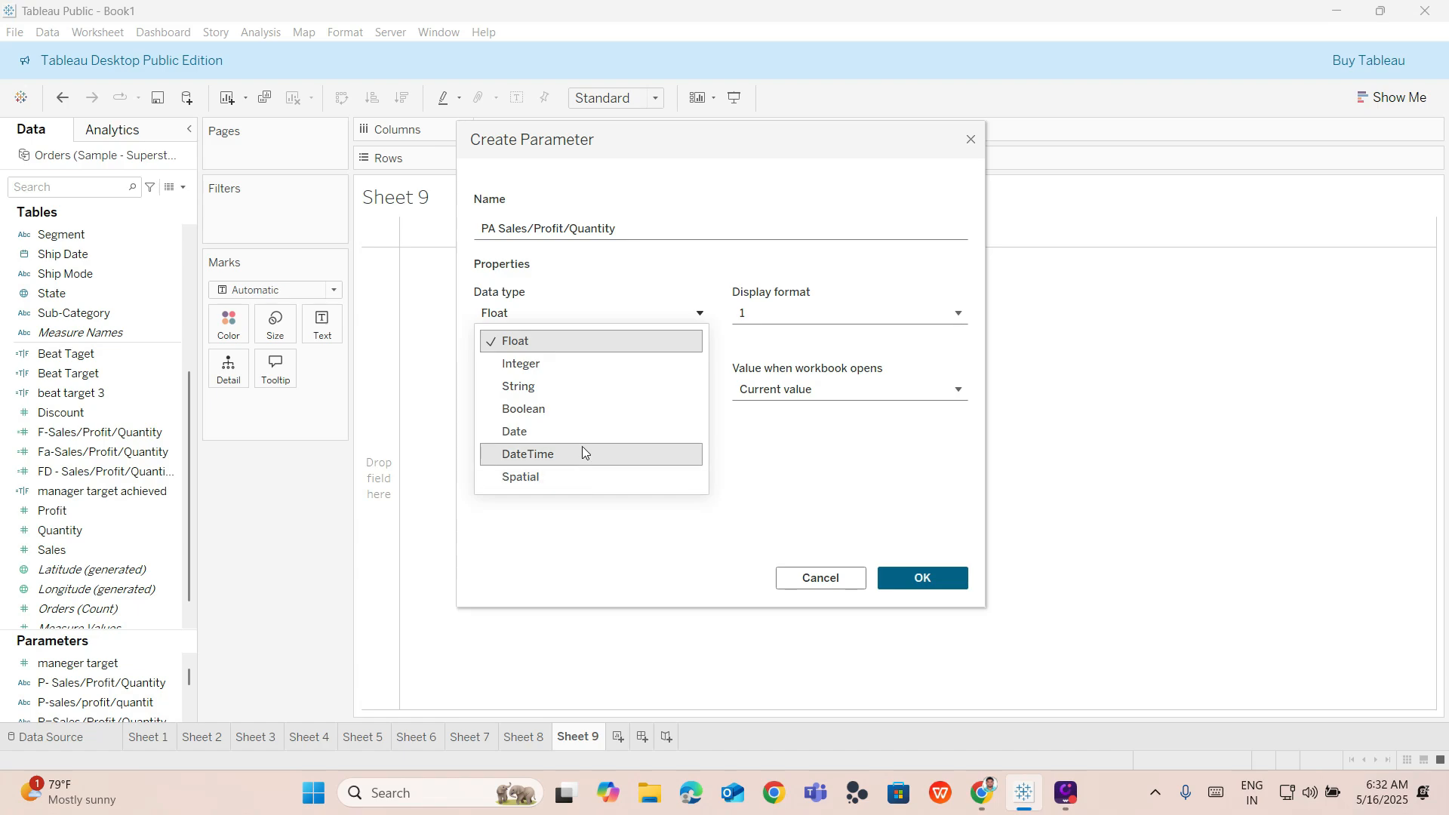
left_click(586, 392)
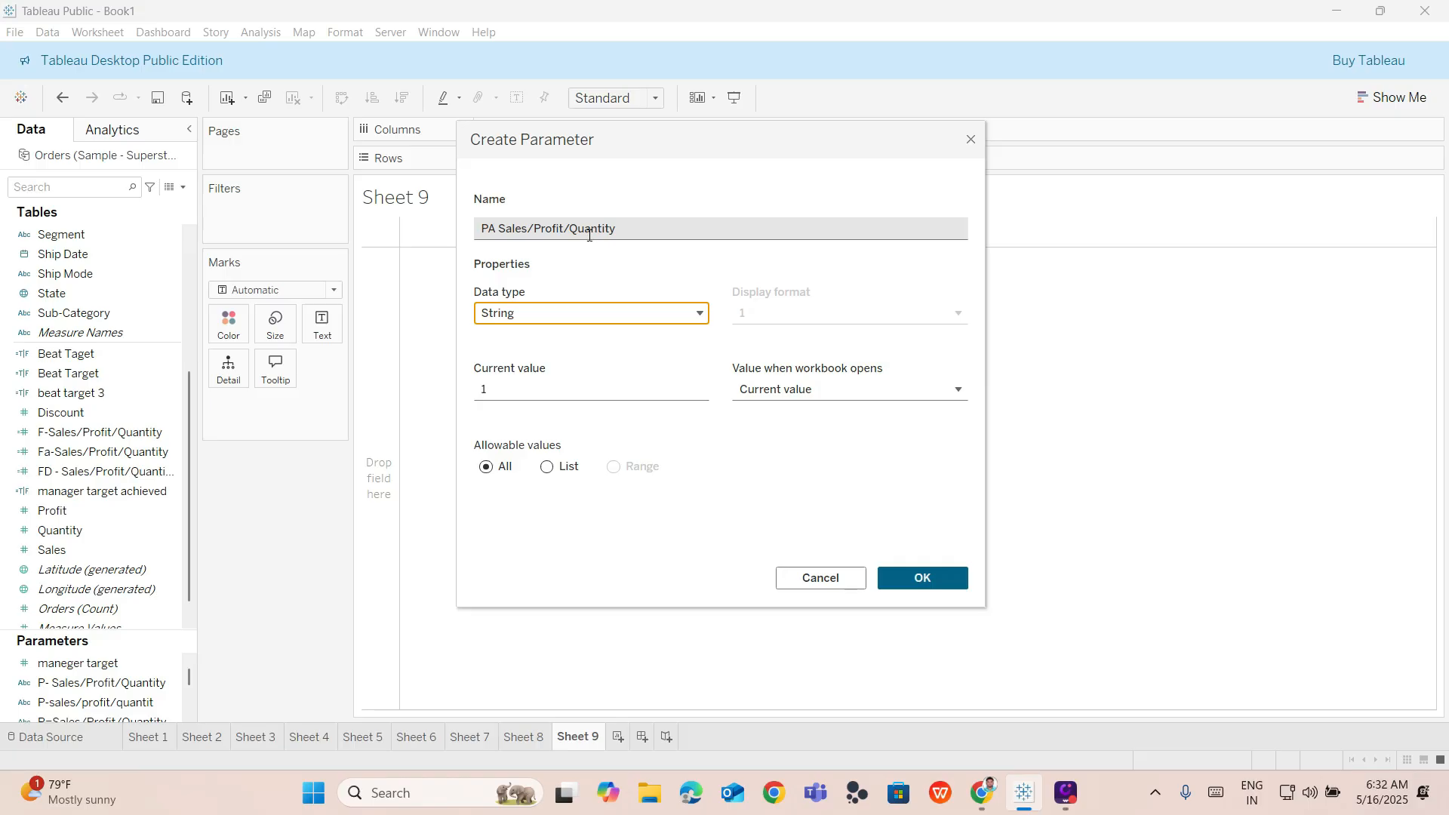
left_click(548, 469)
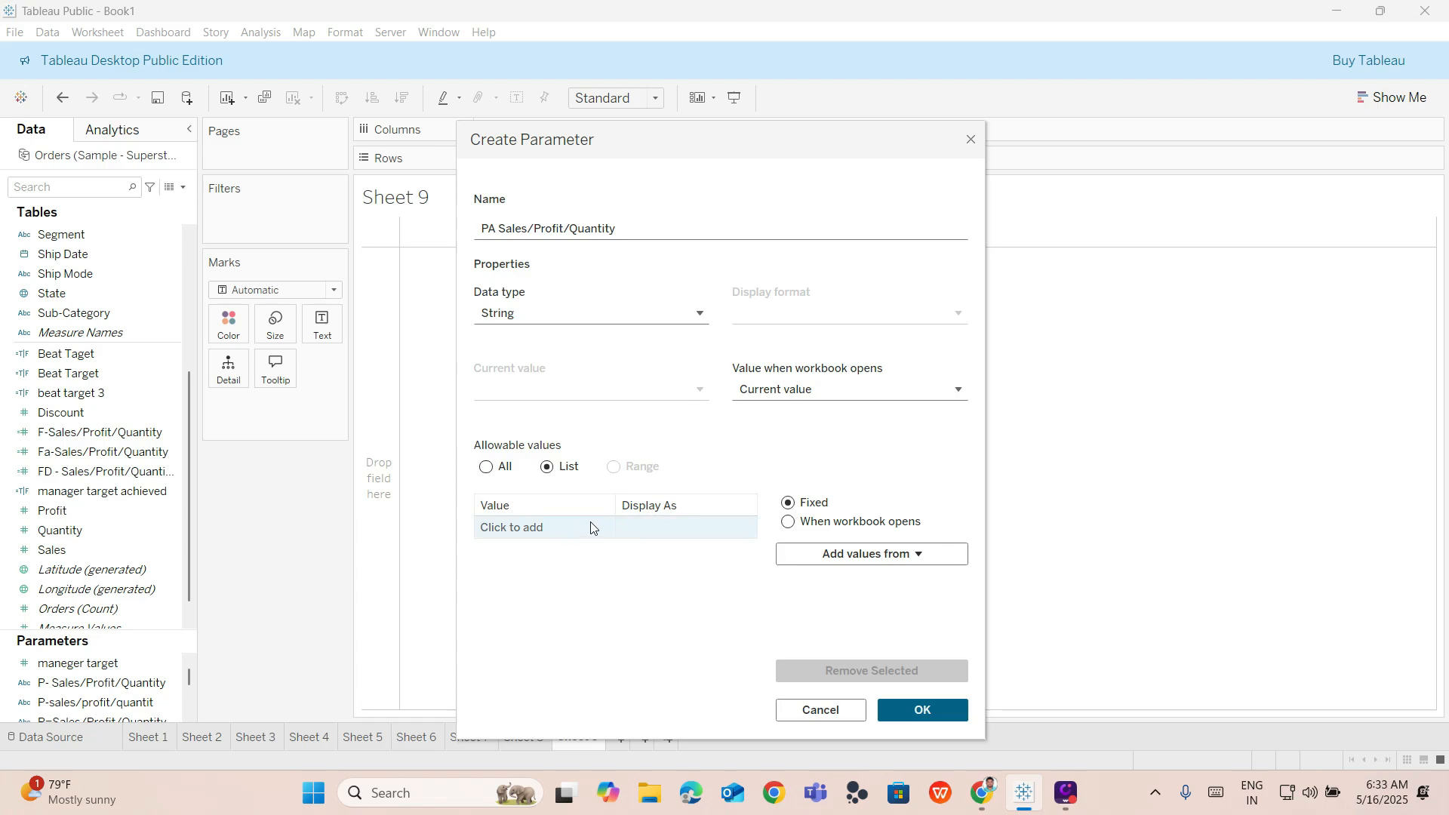
Add the list values Sales, Profit and Quantity and confirm the parameter.
left_click(566, 527)
type("Sales")
key("Return")
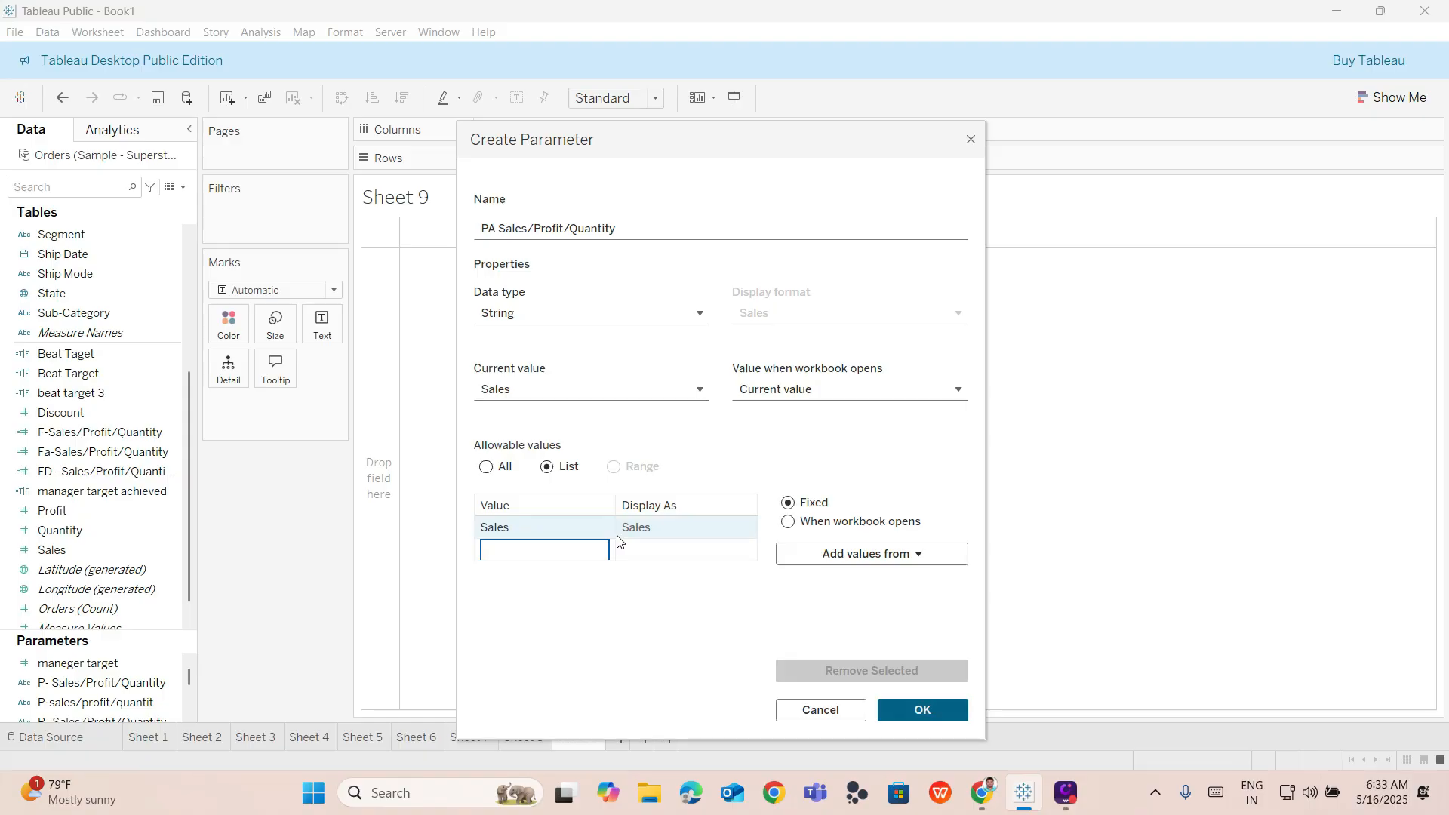
type("P")
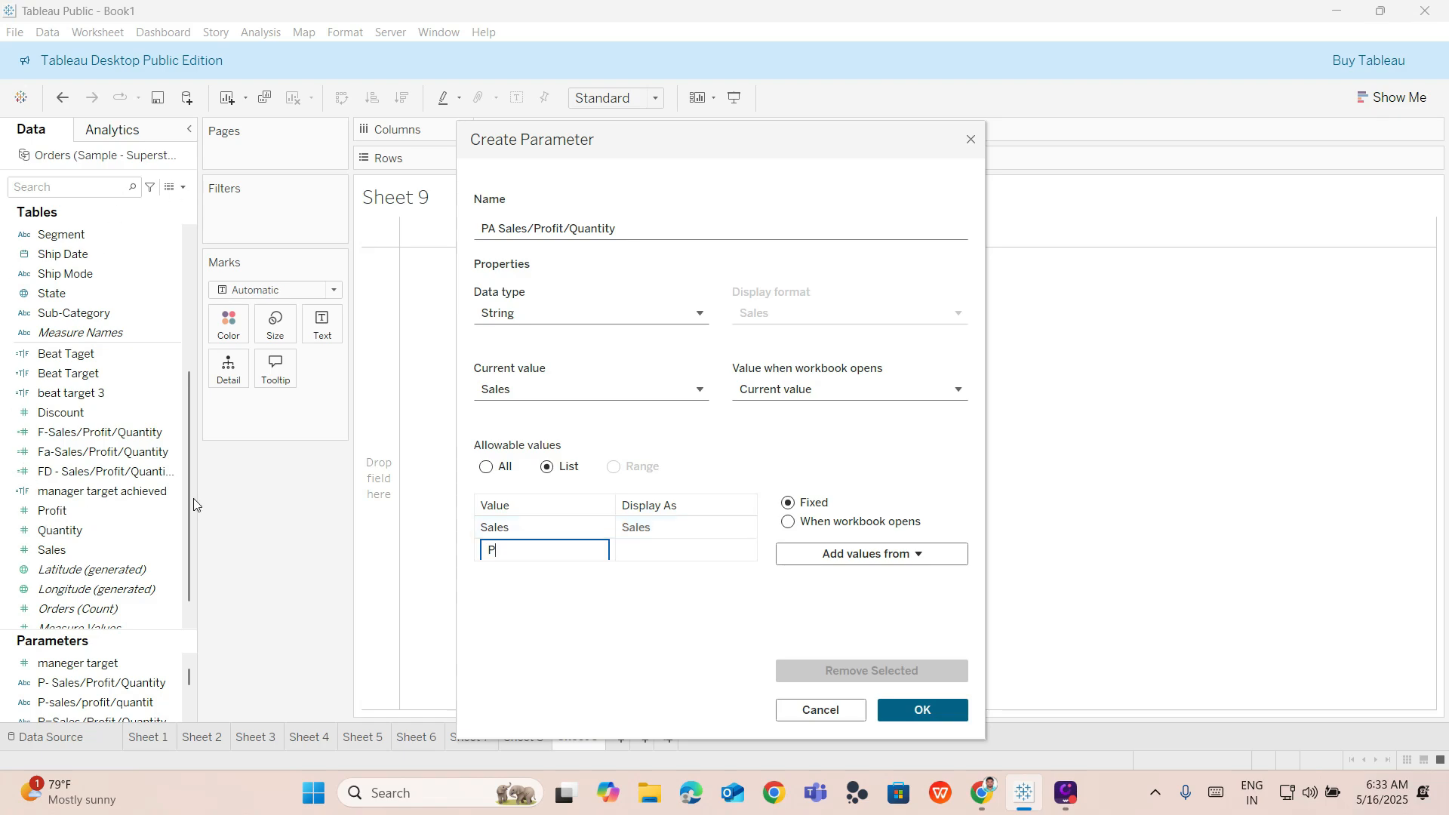
type("rofit")
key("Return")
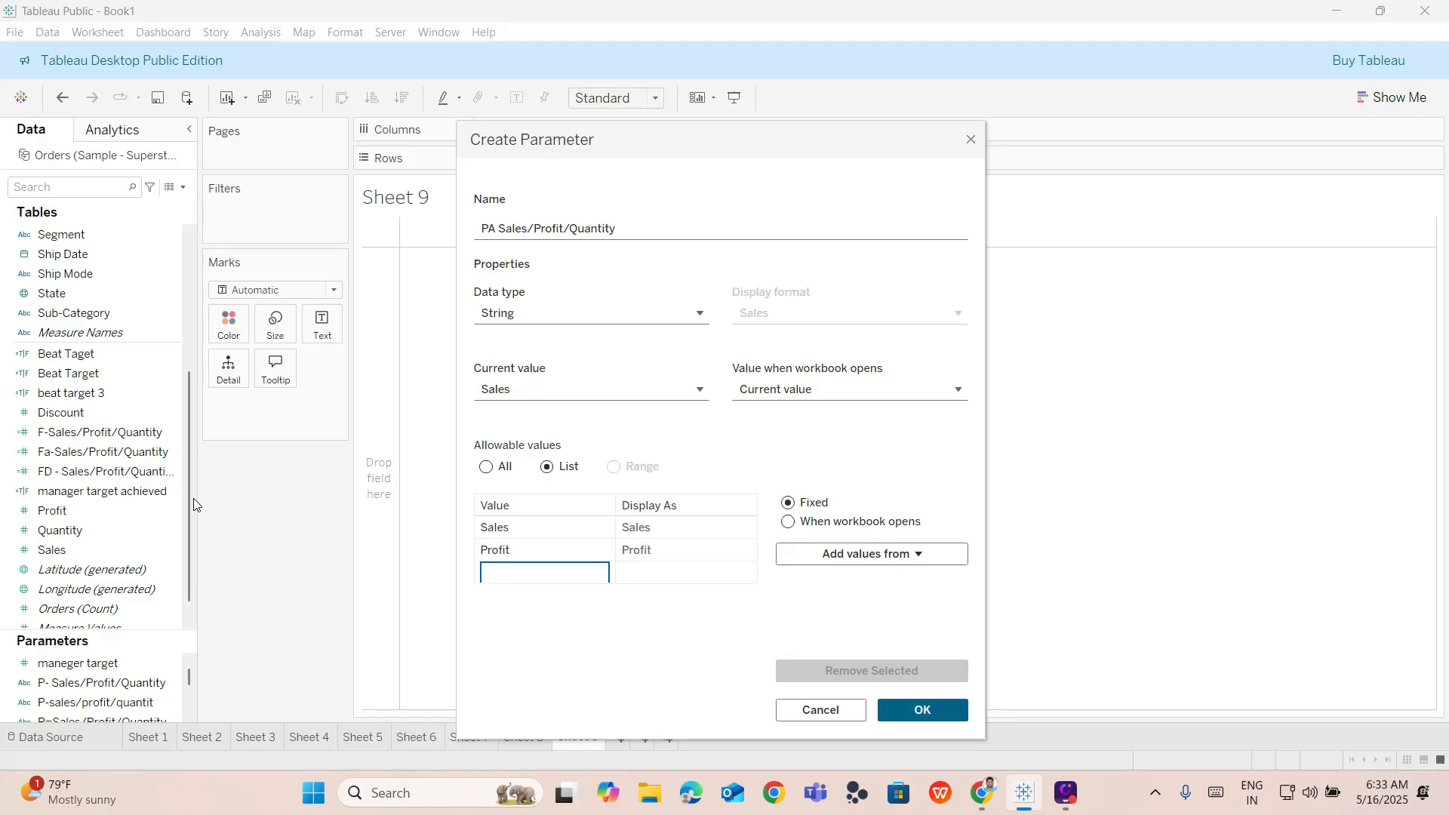
type("Quantity")
key("Return")
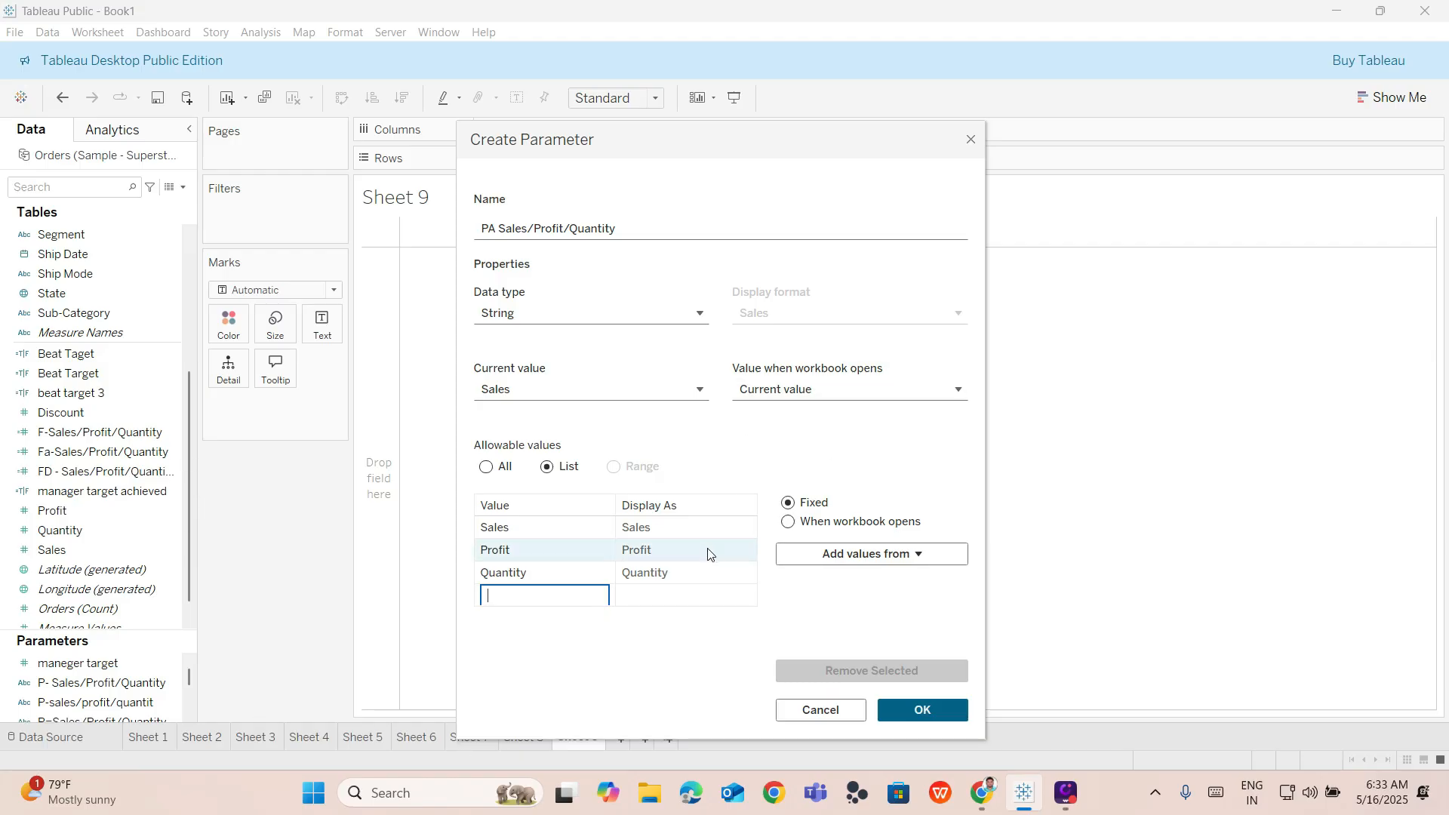
left_click(922, 709)
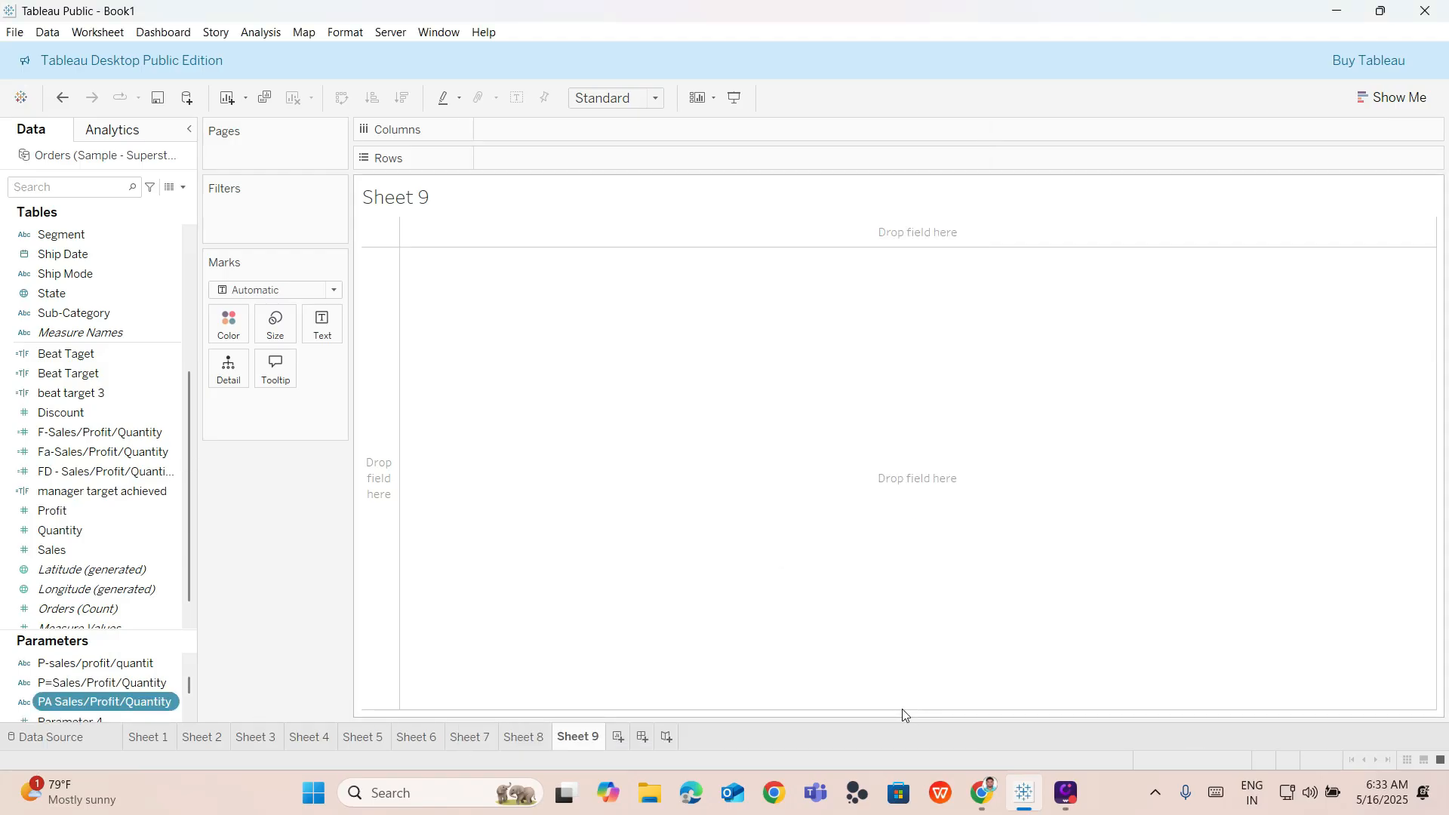
Show the PA Sales/Profit/Quantity parameter control on the sheet.
scroll(102, 674, "down", 3)
scroll(102, 668, "up", 5)
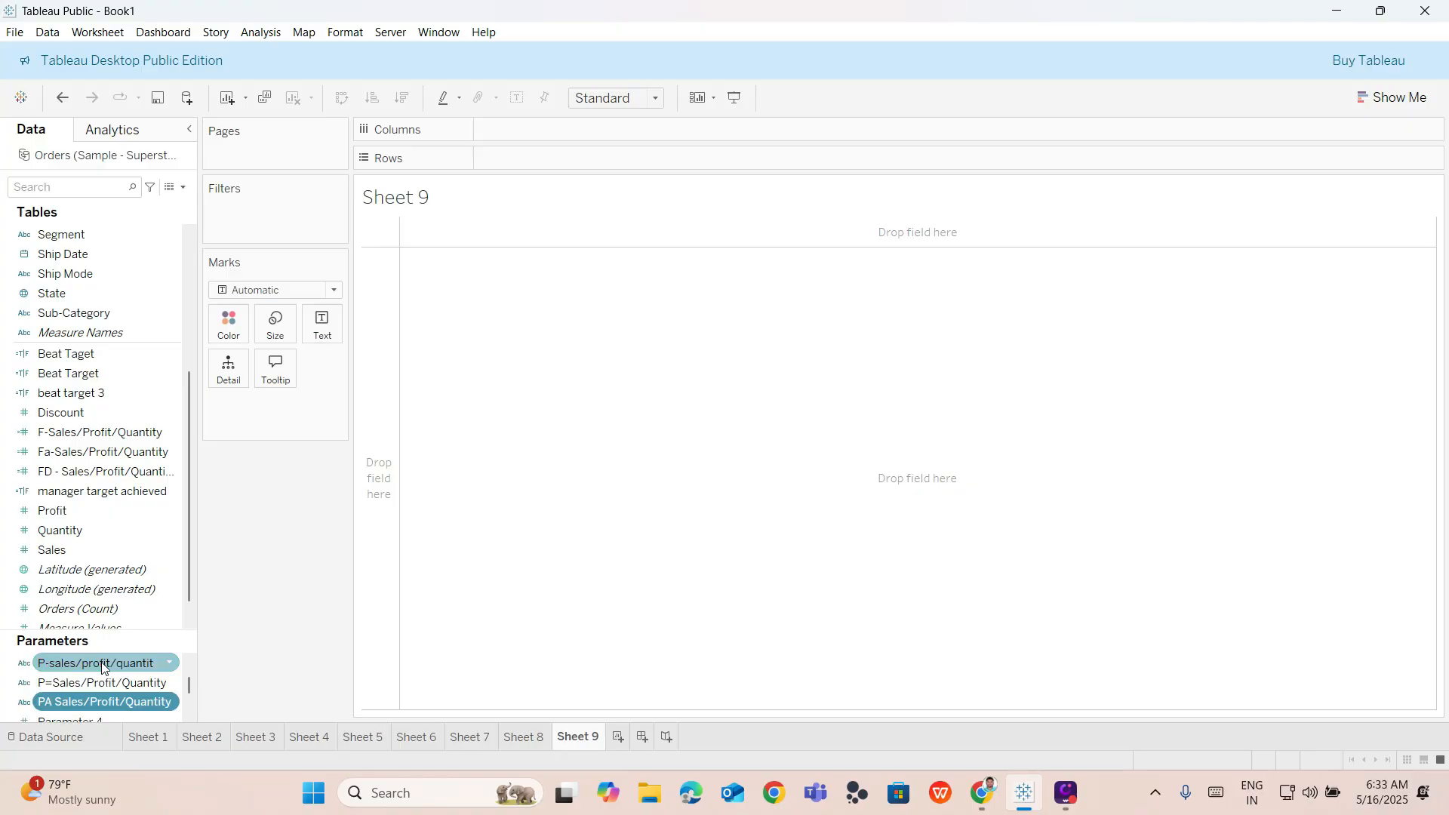
key("Down")
key("Down")
key("Down")
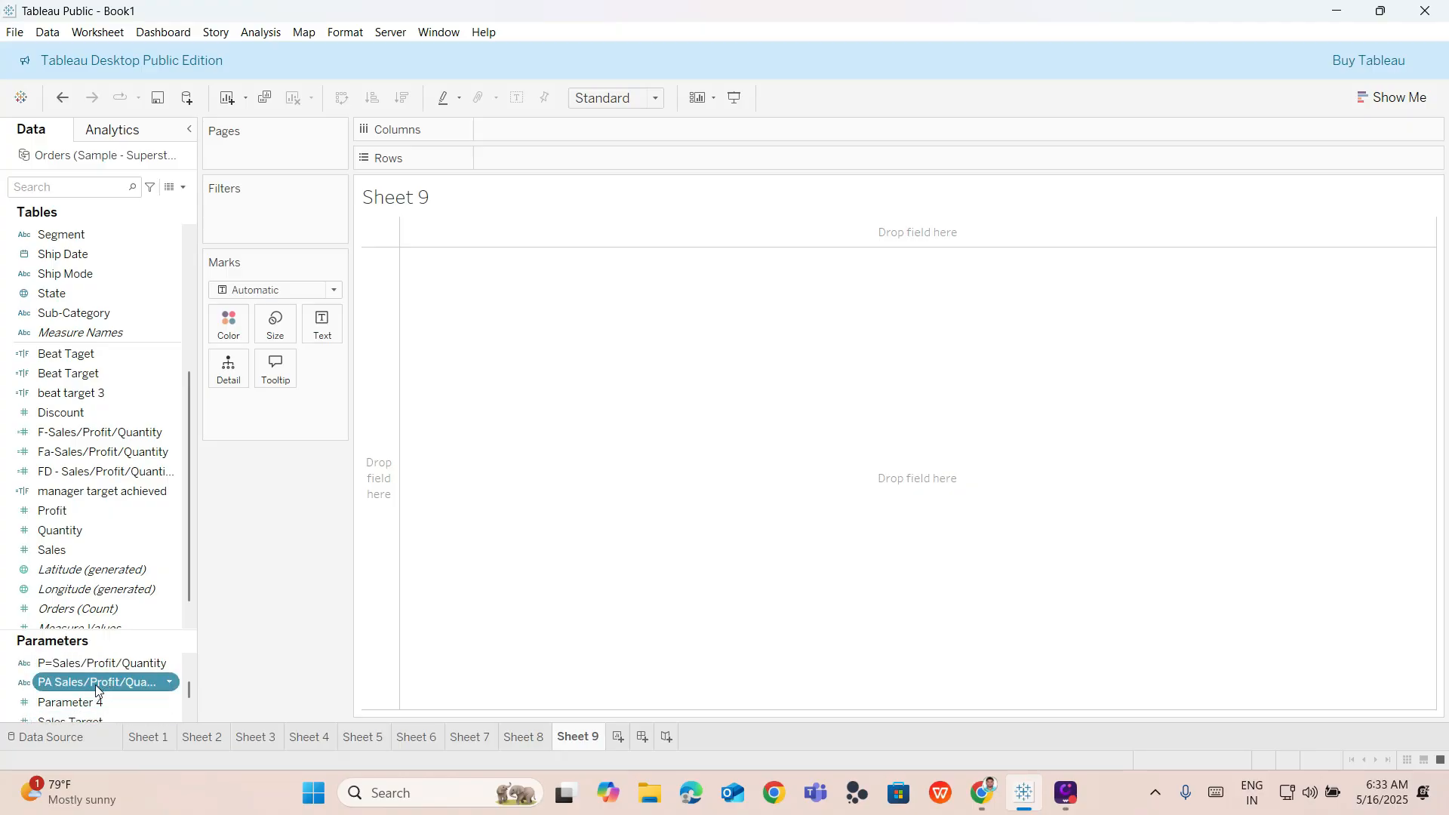
right_click(138, 684)
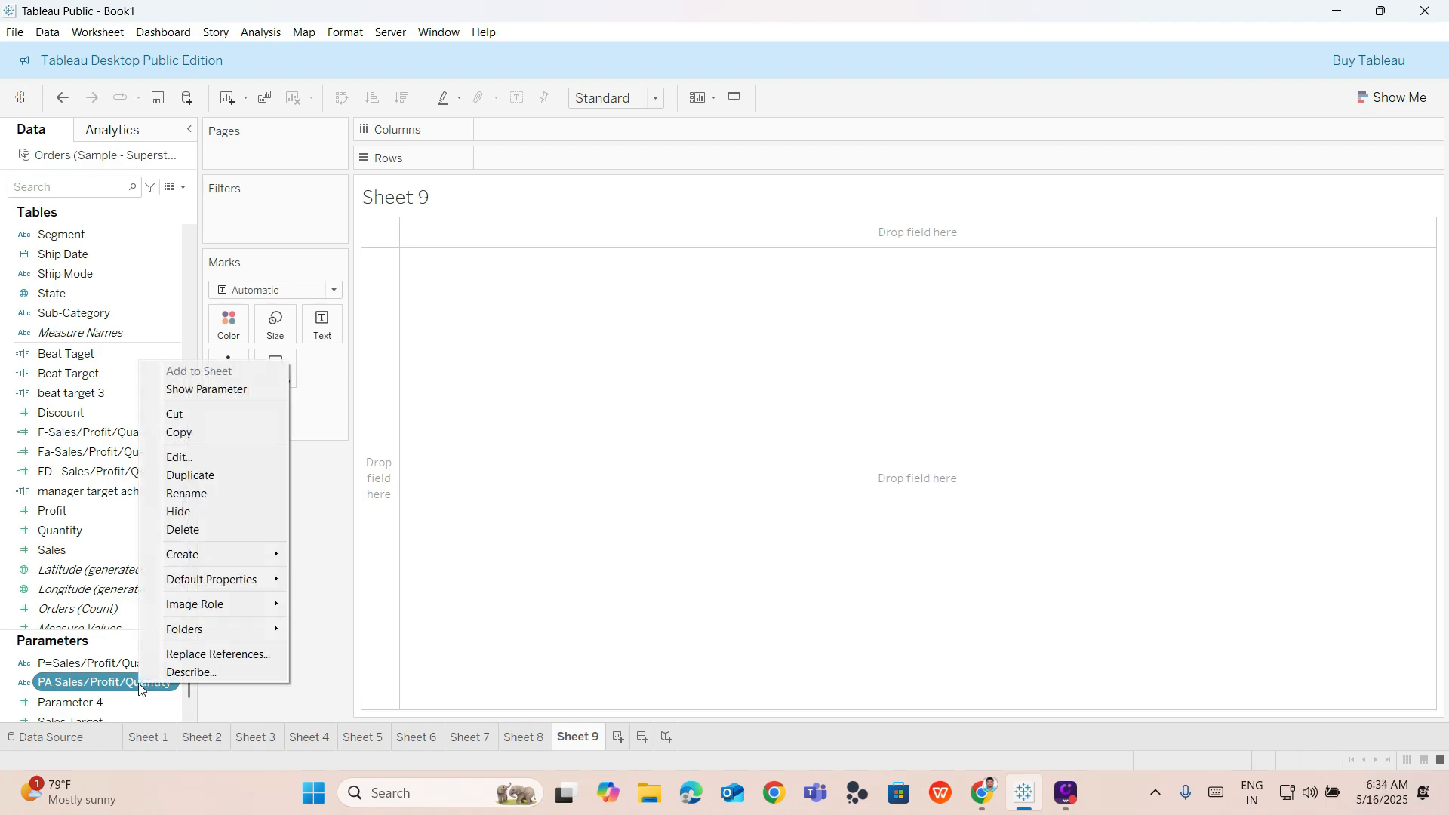
left_click(254, 390)
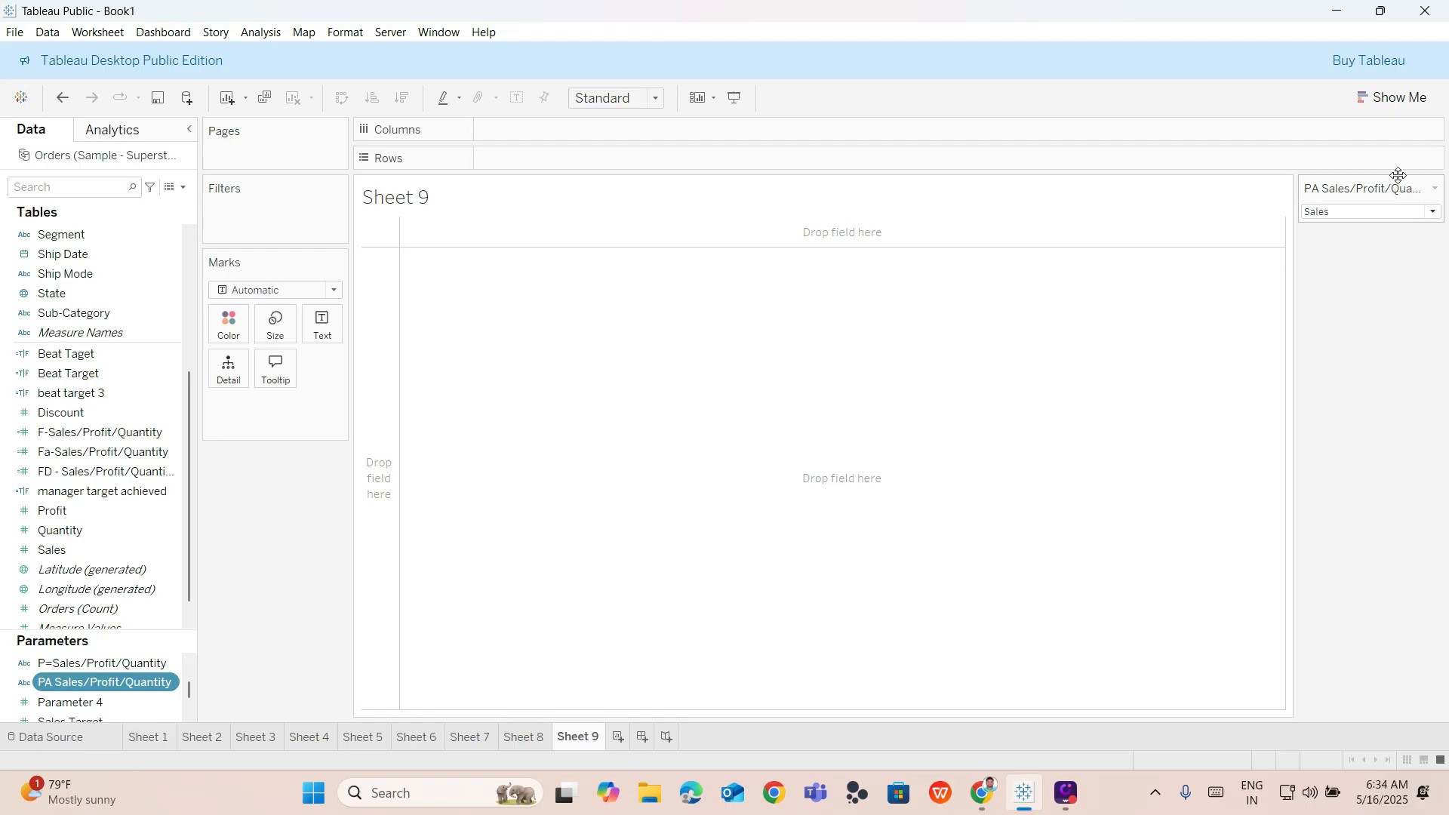
Switch the parameter control through Profit, Quantity and back to Sales to test it.
left_click(1361, 213)
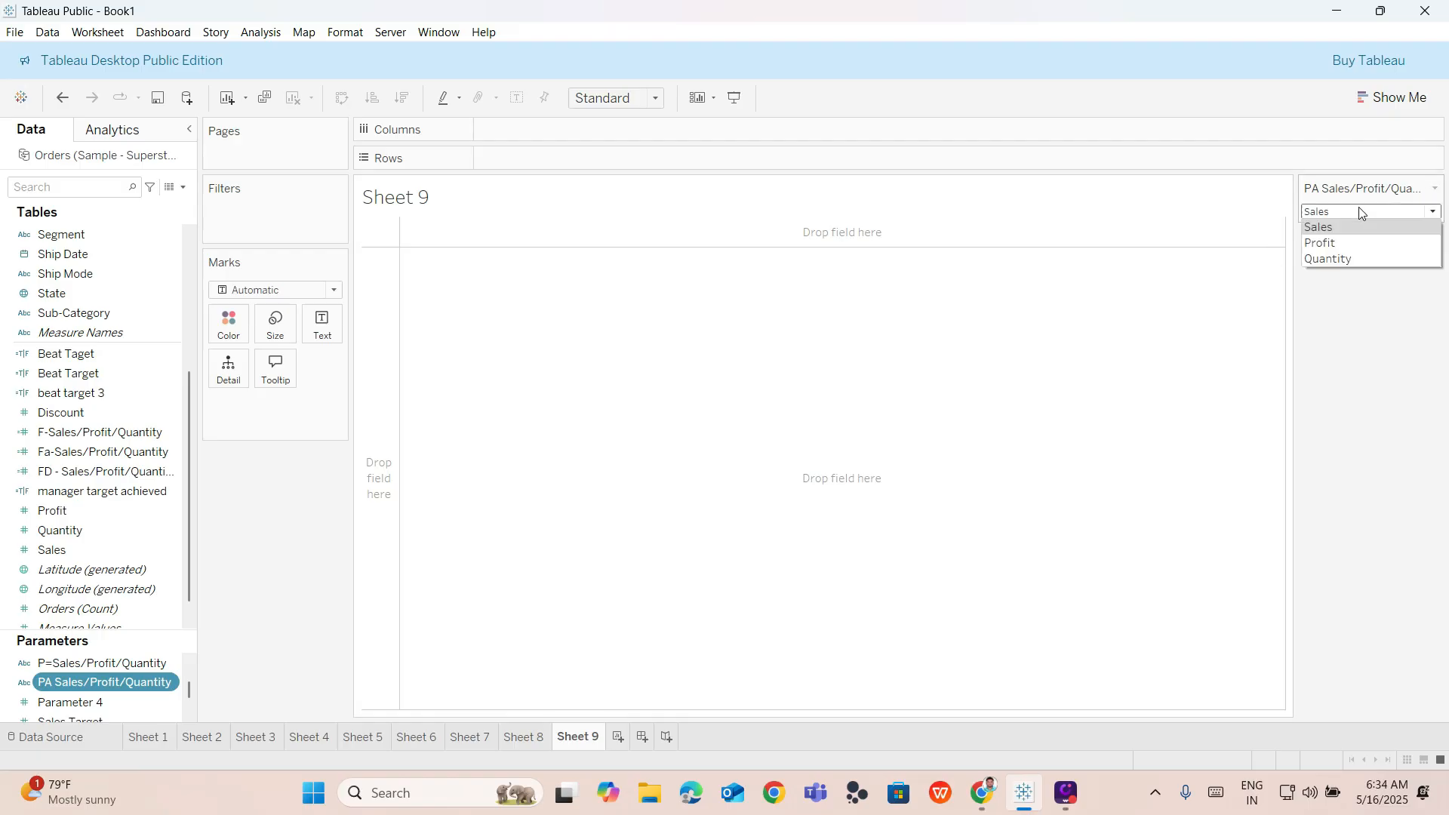
left_click(1352, 240)
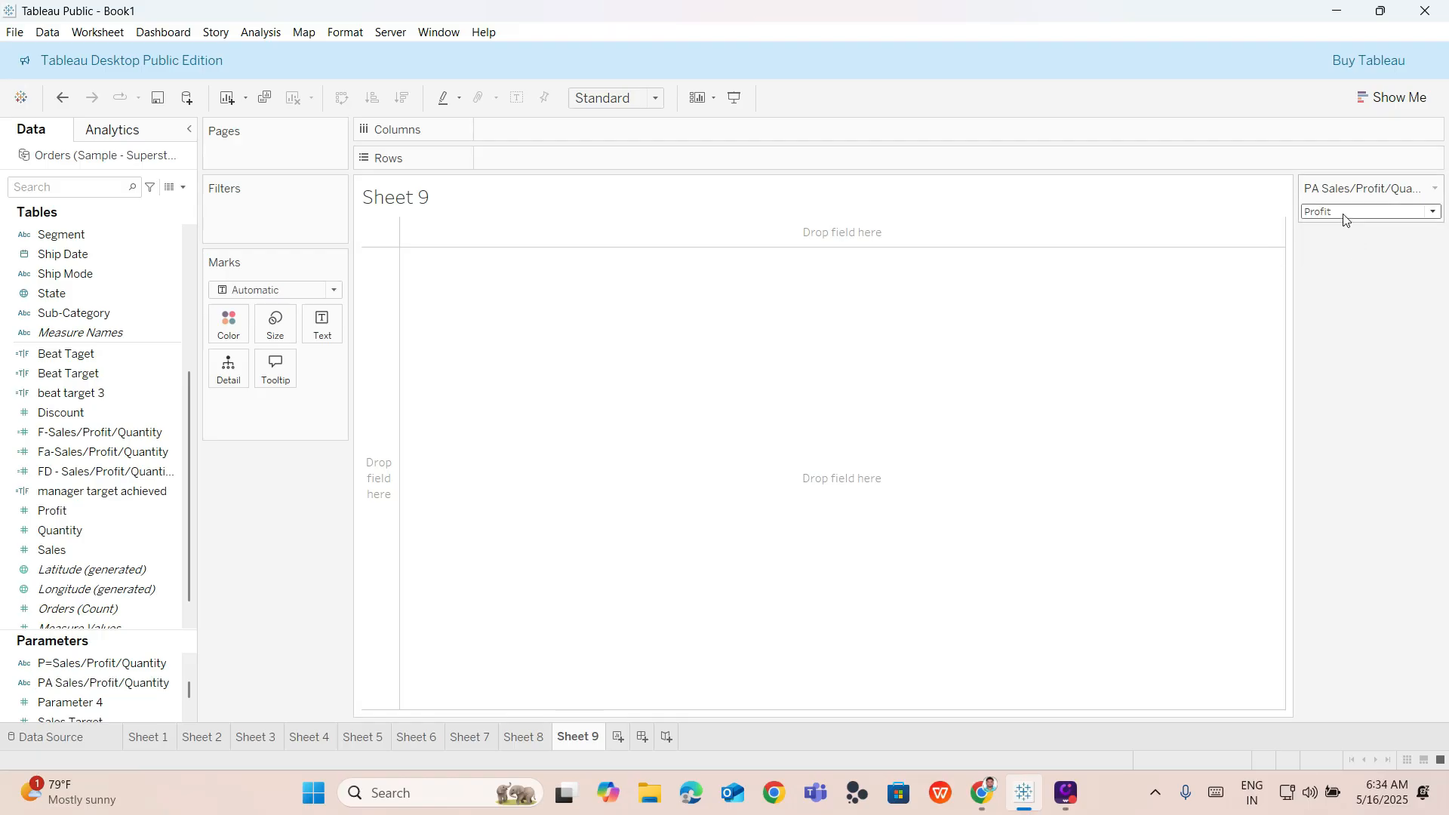
left_click(1344, 215)
left_click(1336, 262)
left_click(1330, 215)
left_click(1323, 227)
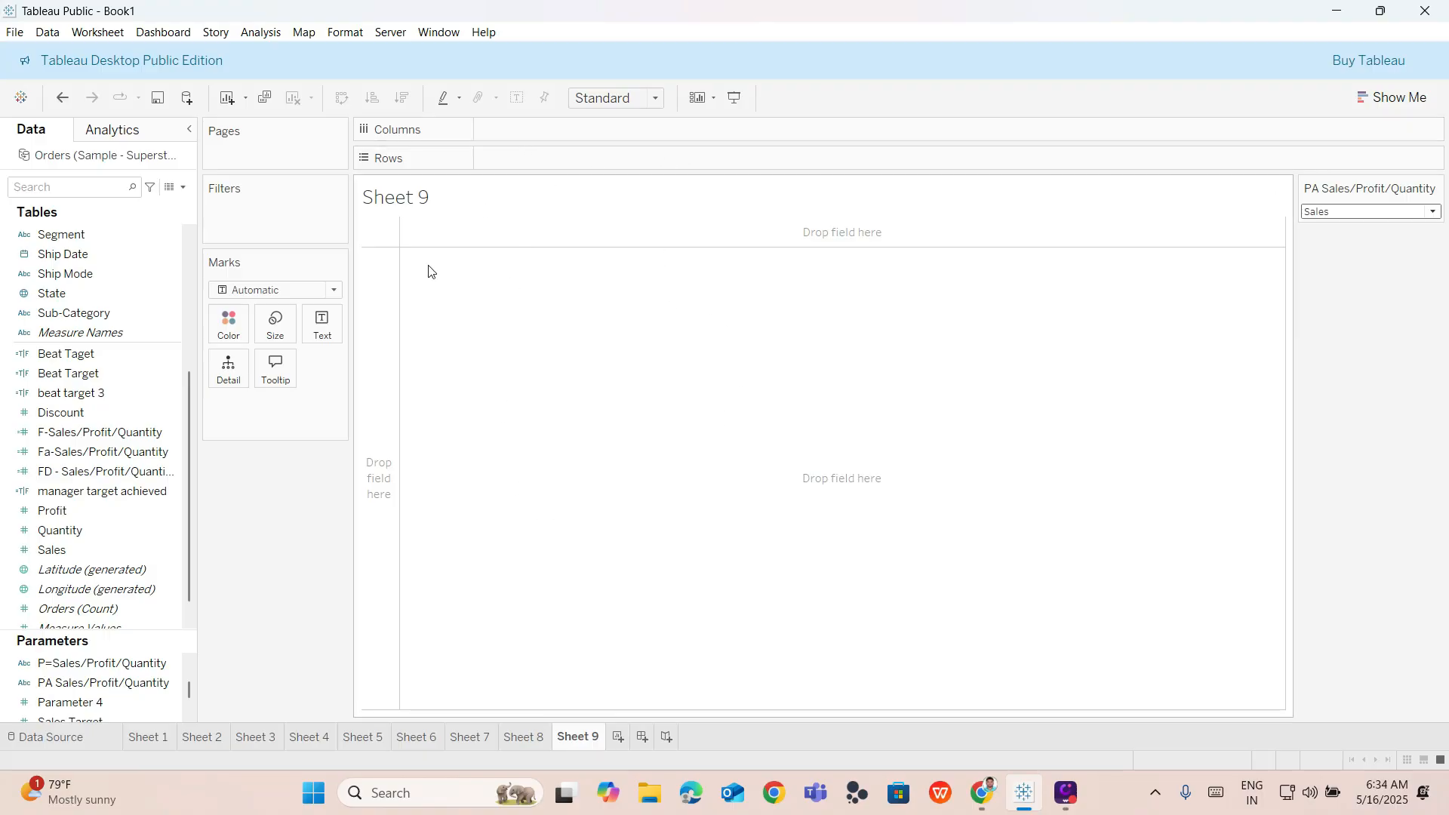
Place Category on both the Rows and Columns shelves.
scroll(31, 295, "up", 5)
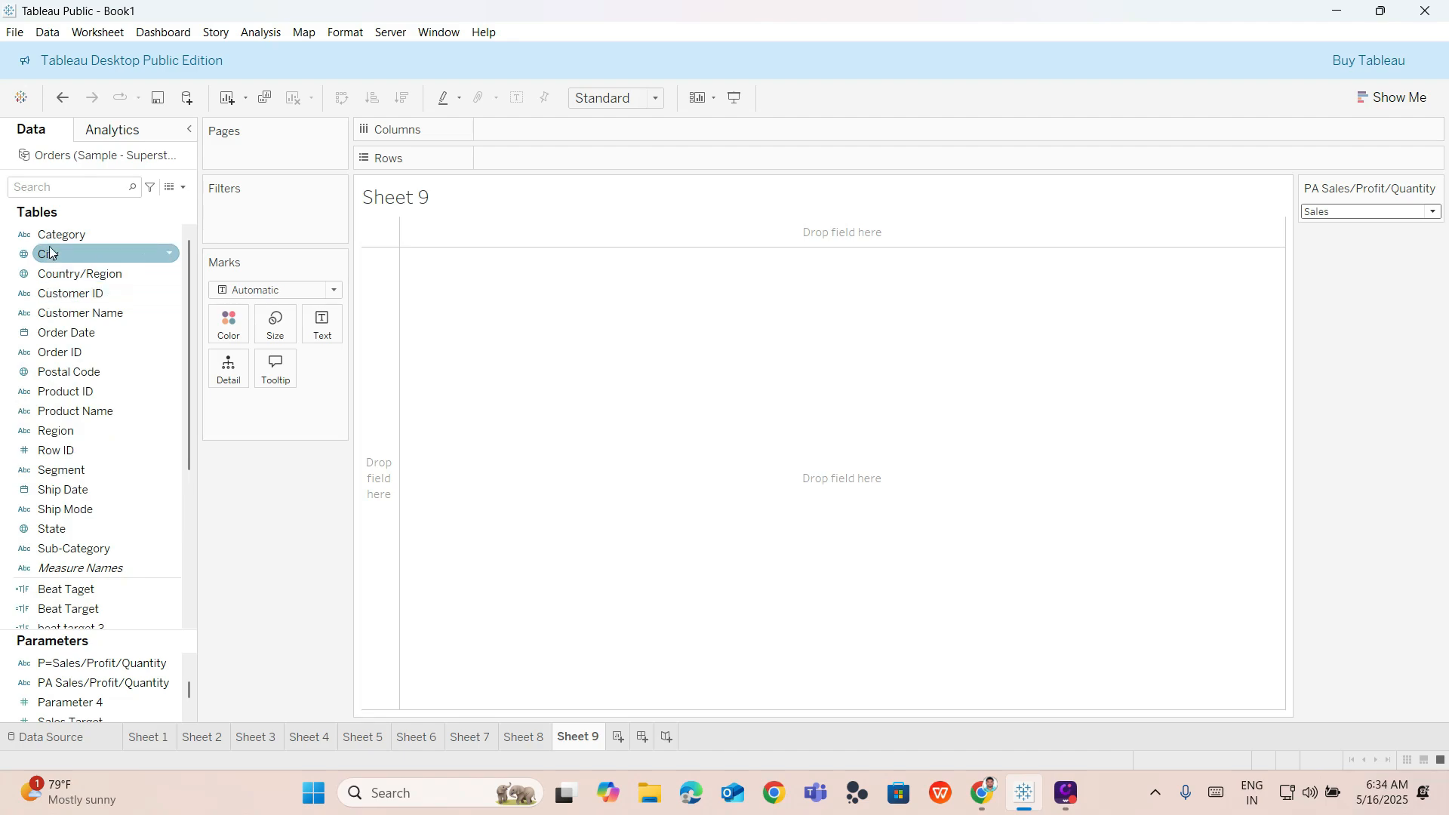
double_click(56, 234)
left_click_drag(56, 234, 557, 128)
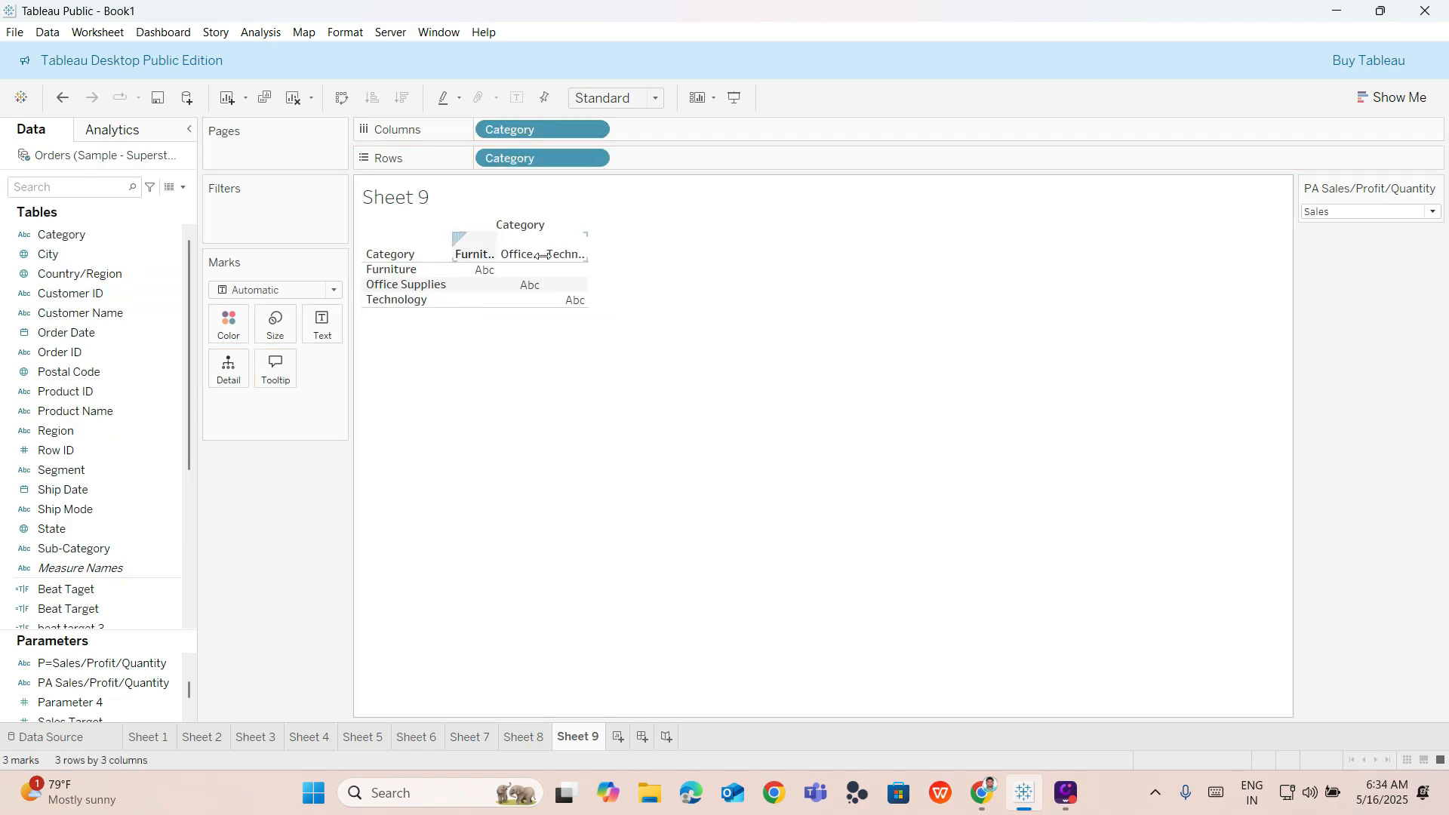
Set the parameter control to Profit.
left_click(1365, 212)
left_click(1334, 240)
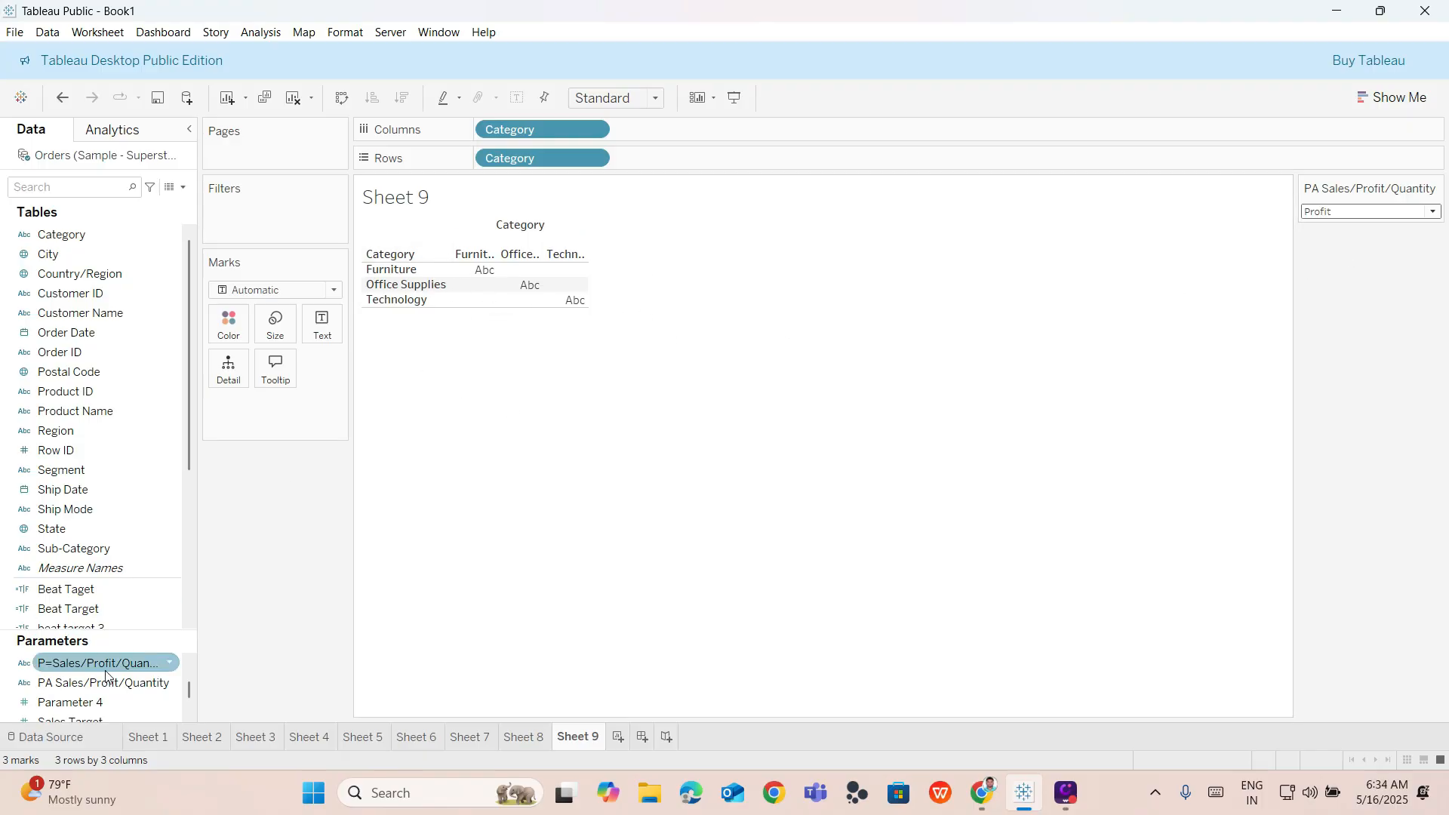
scroll(102, 683, "down", 2)
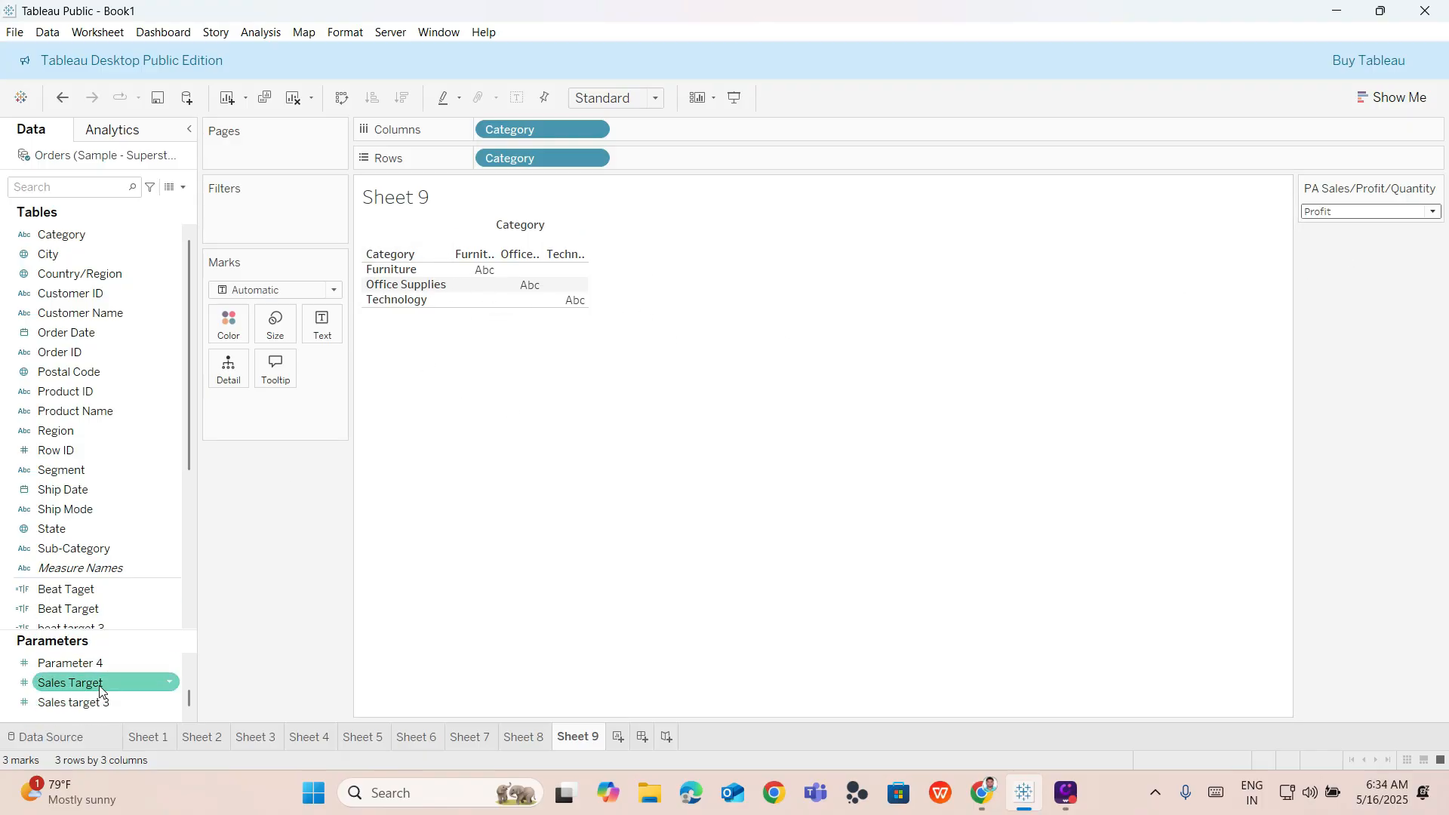
Create a calculated field named "FD-Sales/Profit/Quantity".
left_click(184, 187)
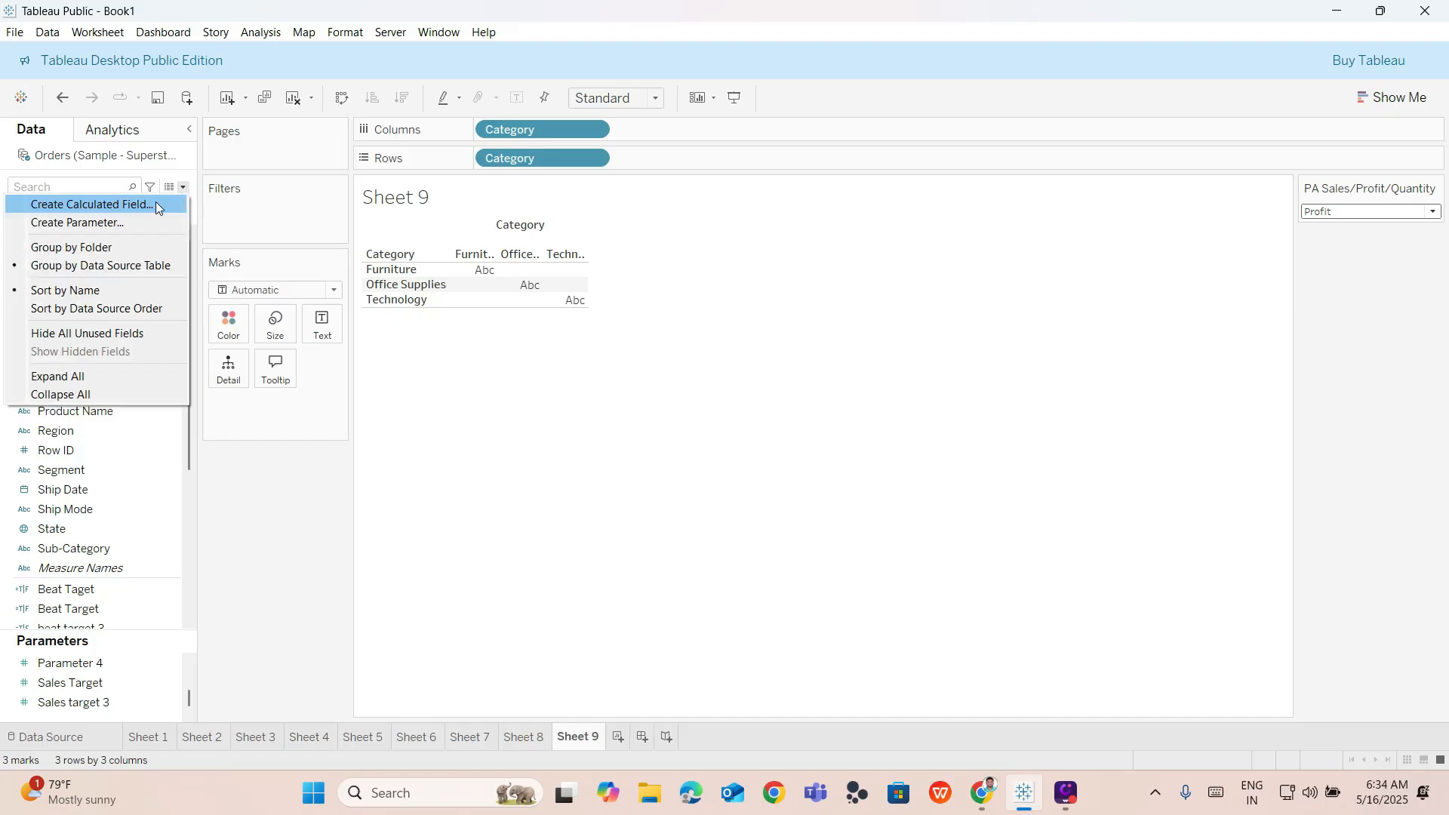
left_click(156, 204)
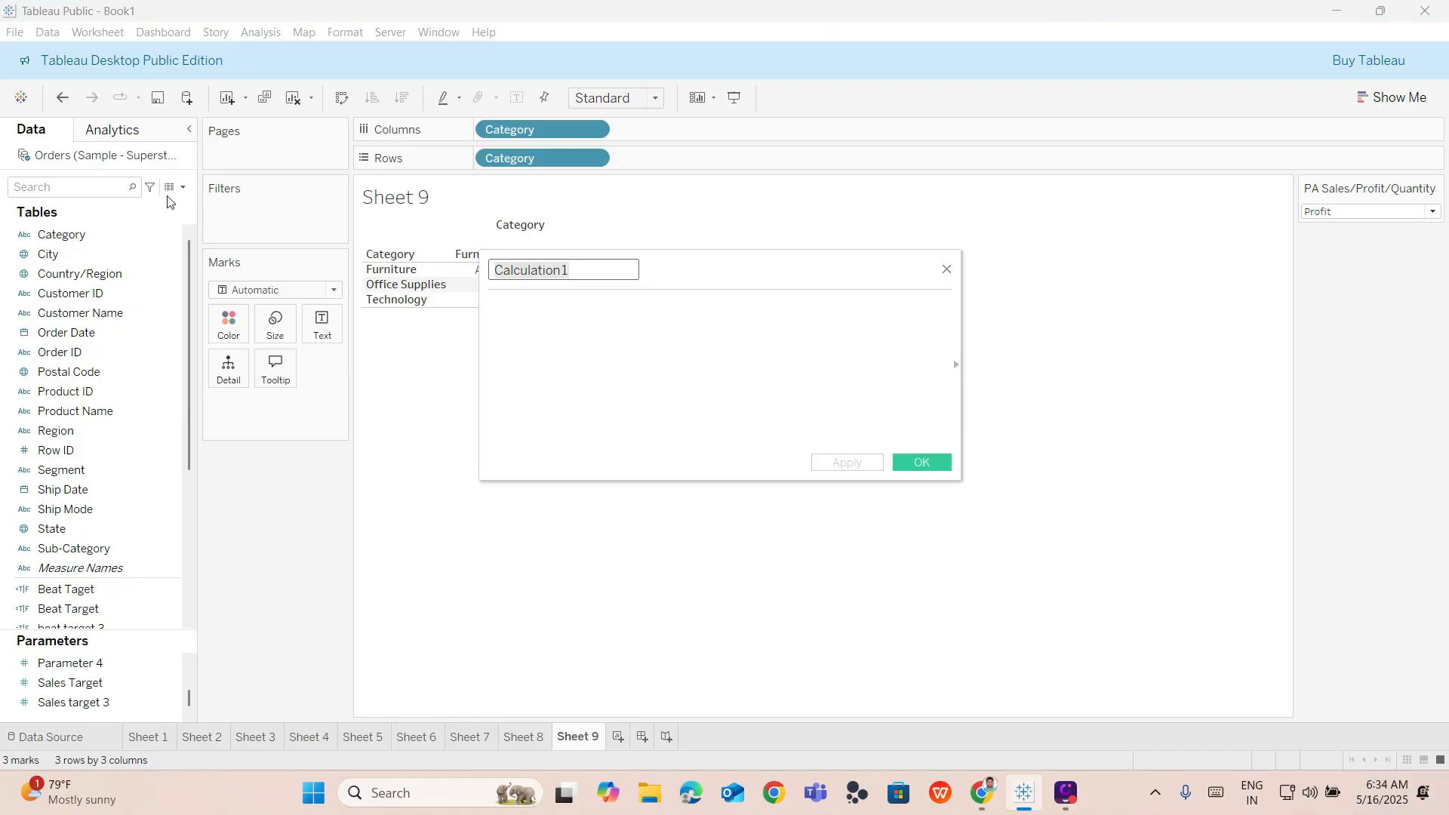
left_click(184, 187)
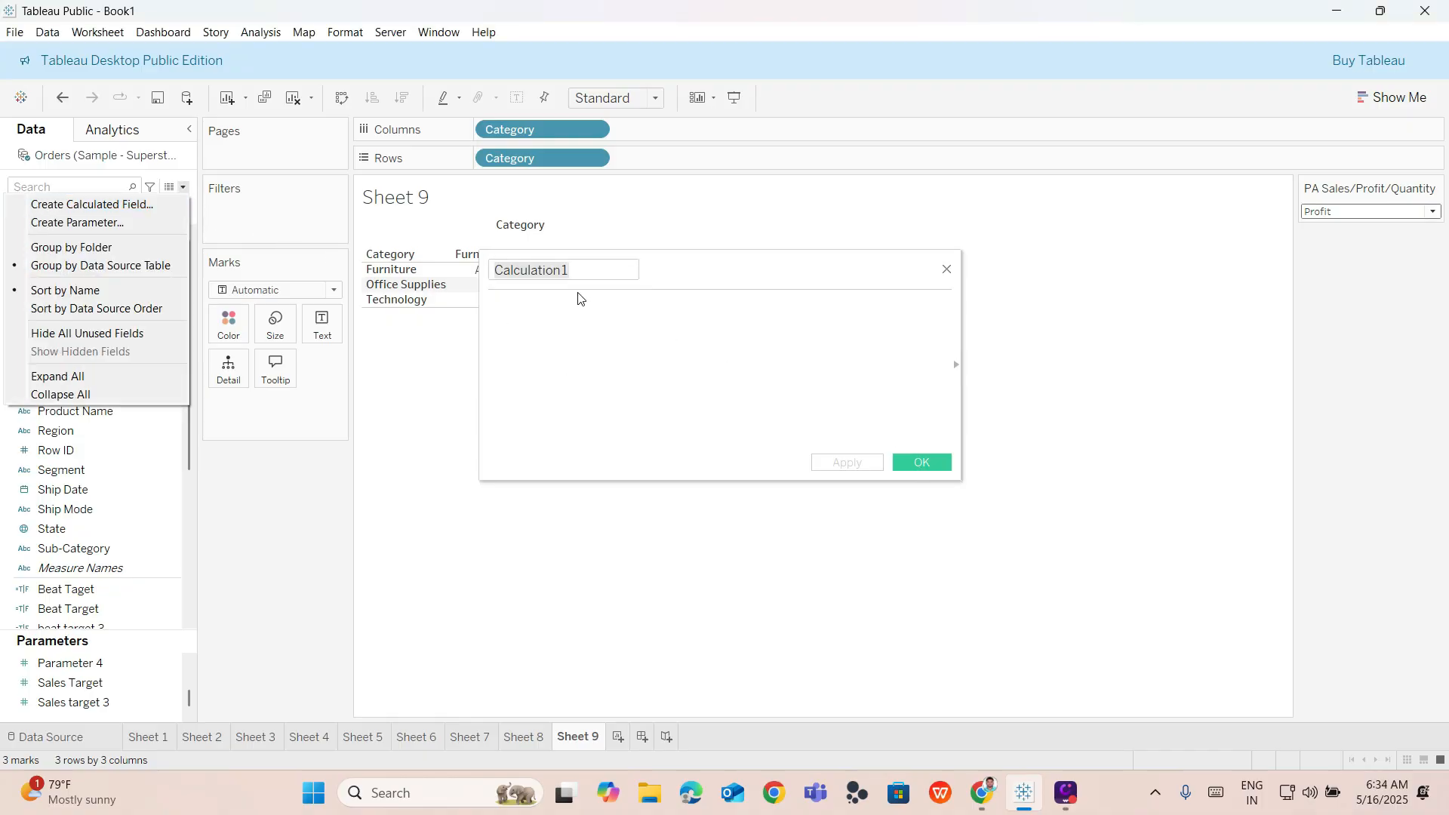
left_click(583, 269)
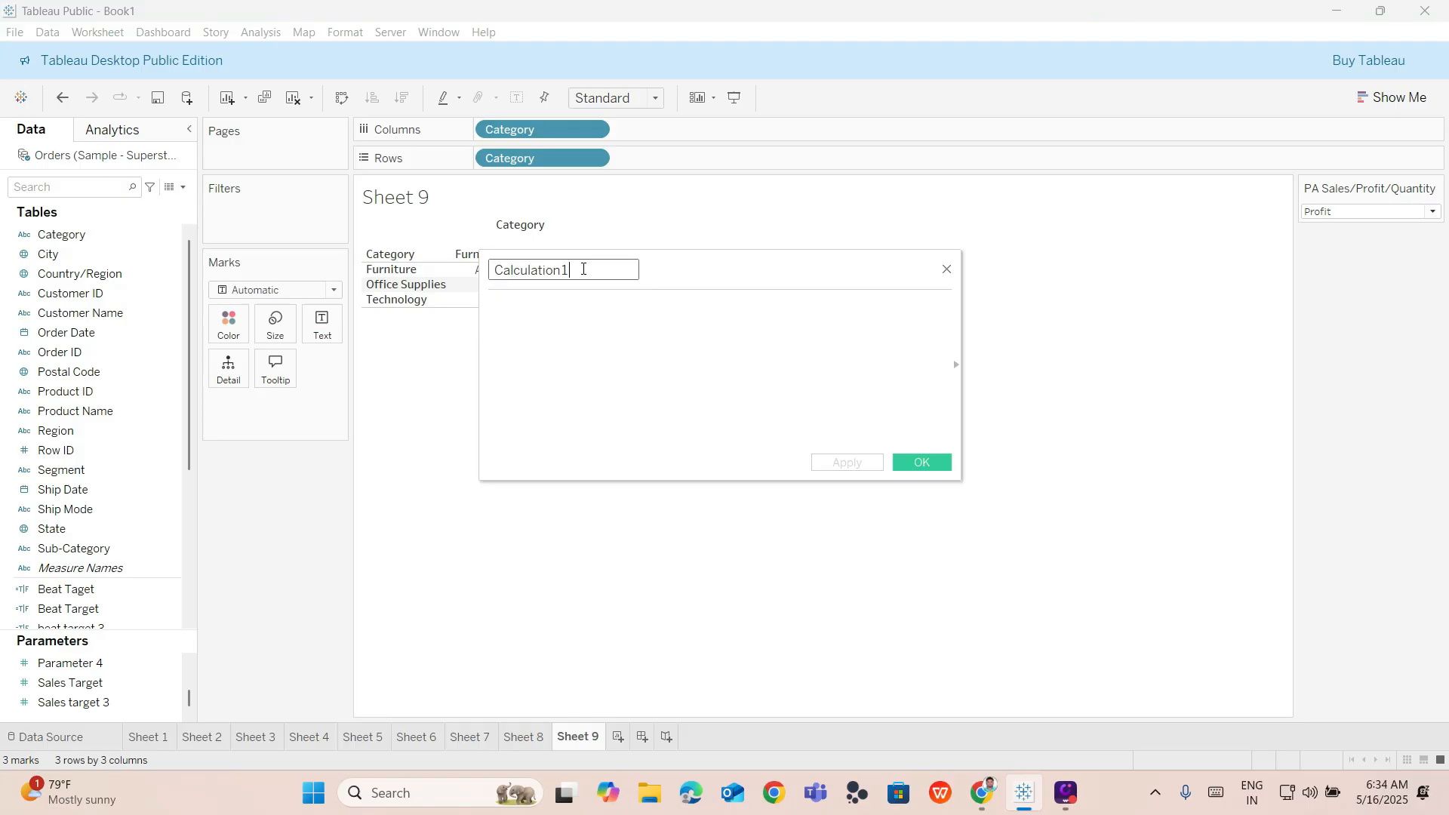
key("BackSpace")
key("BackSpace")
key("BackSpace")
key("BackSpace")
key("BackSpace")
key("BackSpace")
key("BackSpace")
key("BackSpace")
key("BackSpace")
key("BackSpace")
key("BackSpace")
key("BackSpace")
type("F")
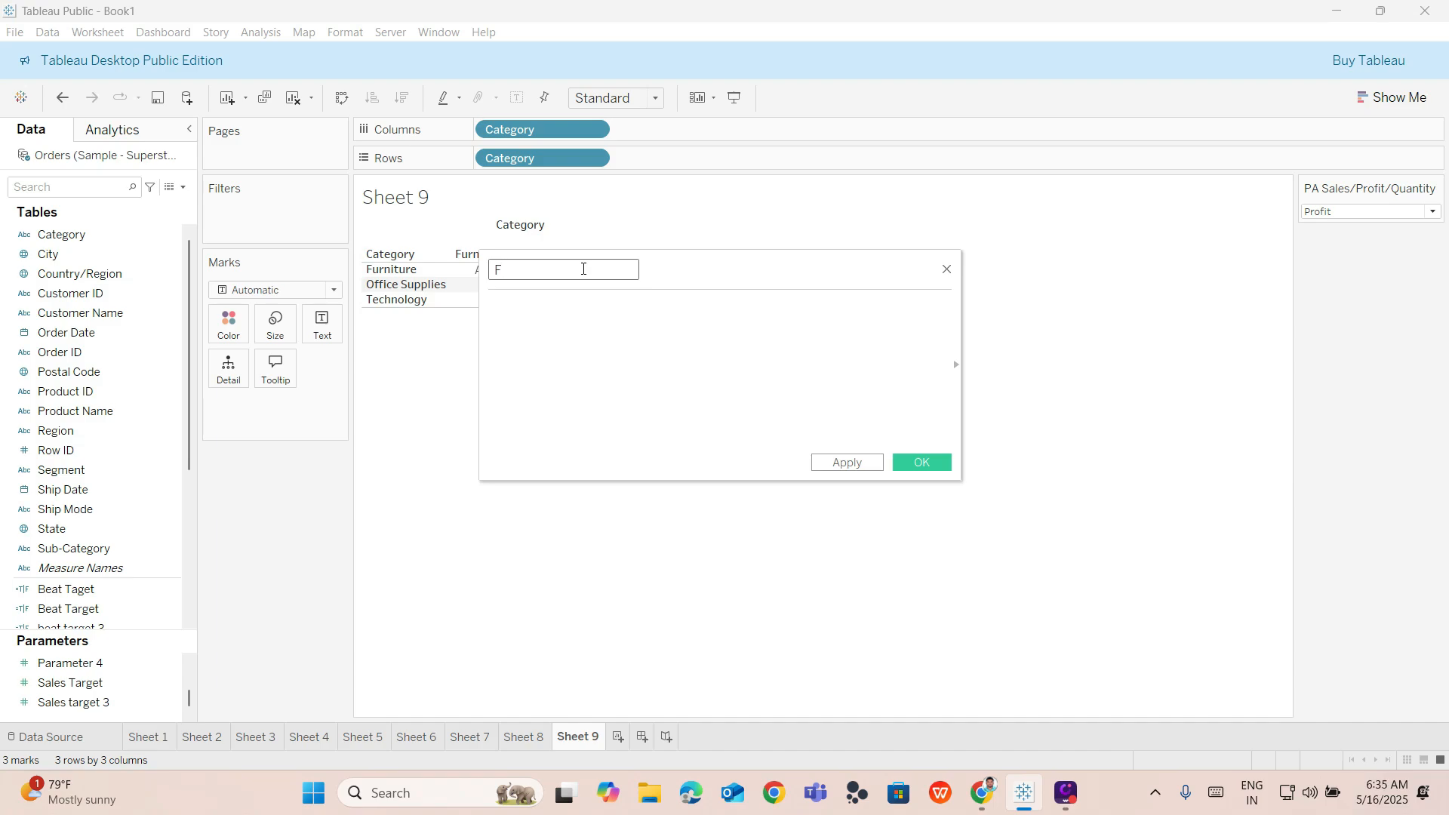
type("ID")
type("-")
type("Sa")
type("les")
type("/")
type("Profit")
type("/")
type("Q")
type("uantit")
type("y")
Start the calculation formula with the CASE function.
left_click(563, 305)
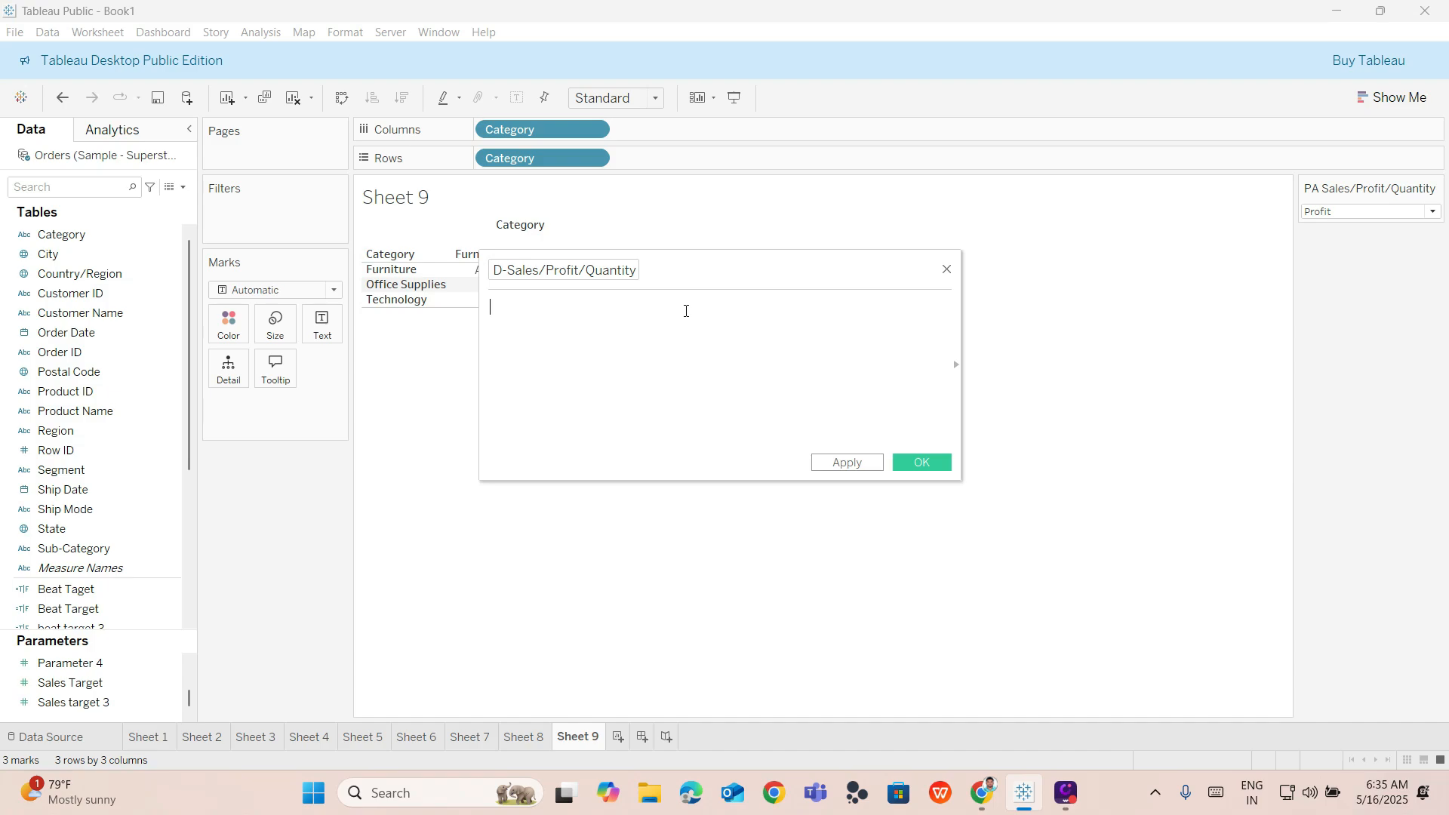
type("cass")
key("BackSpace")
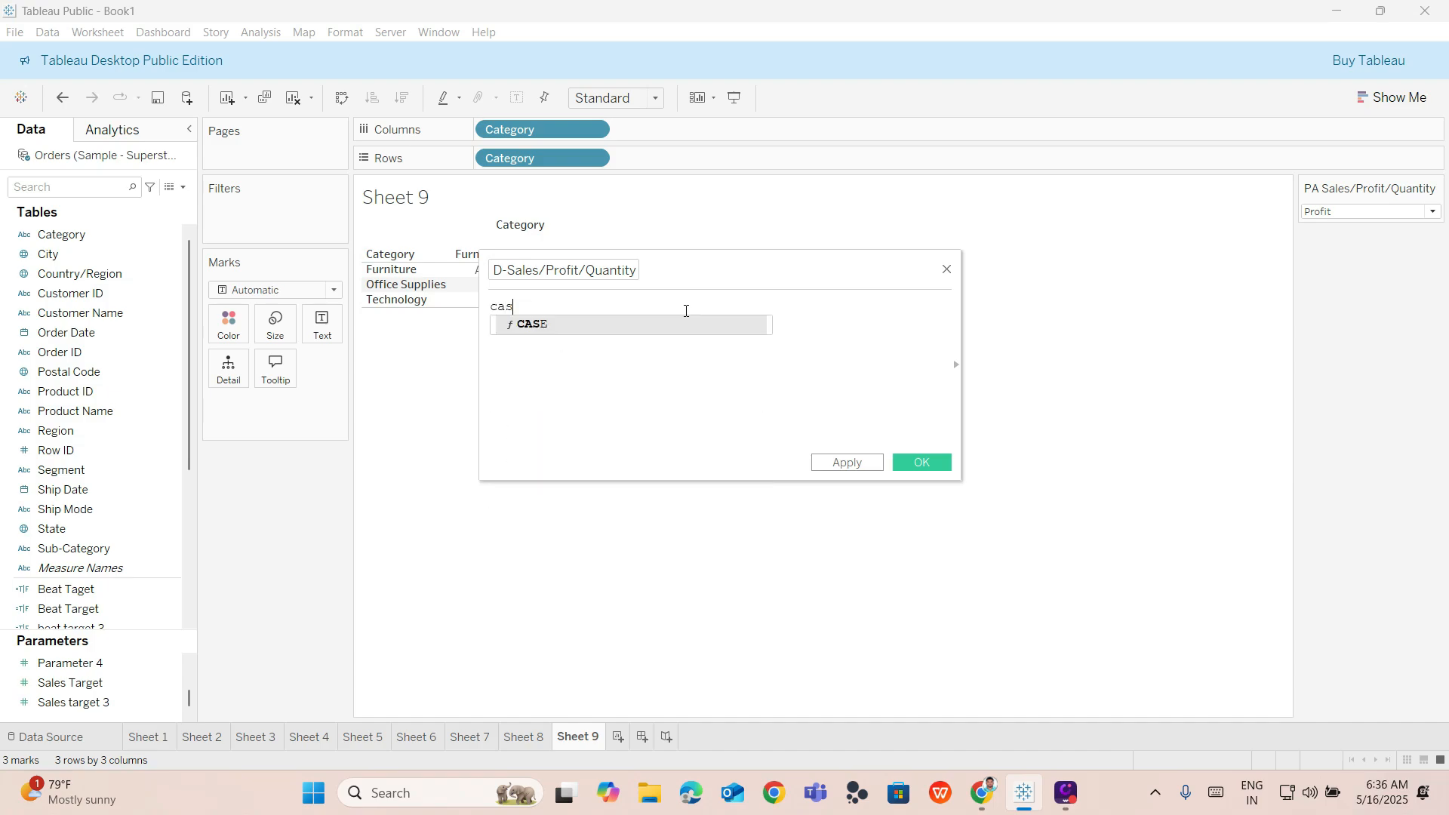
key("Return")
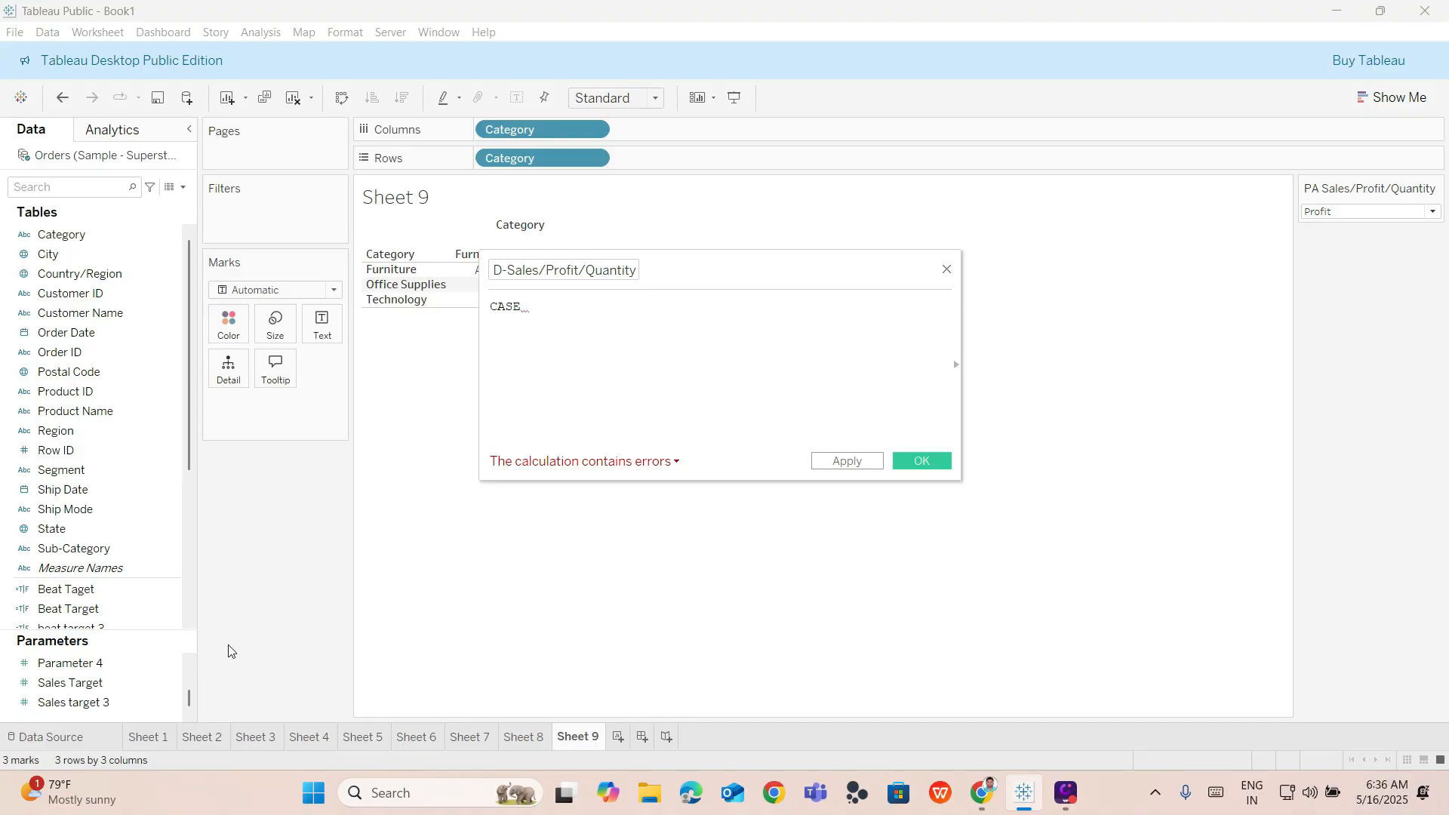
Insert the PA Sales/Profit/Quantity parameter into the formula after CASE.
left_click(113, 676)
scroll(117, 673, "down", 3)
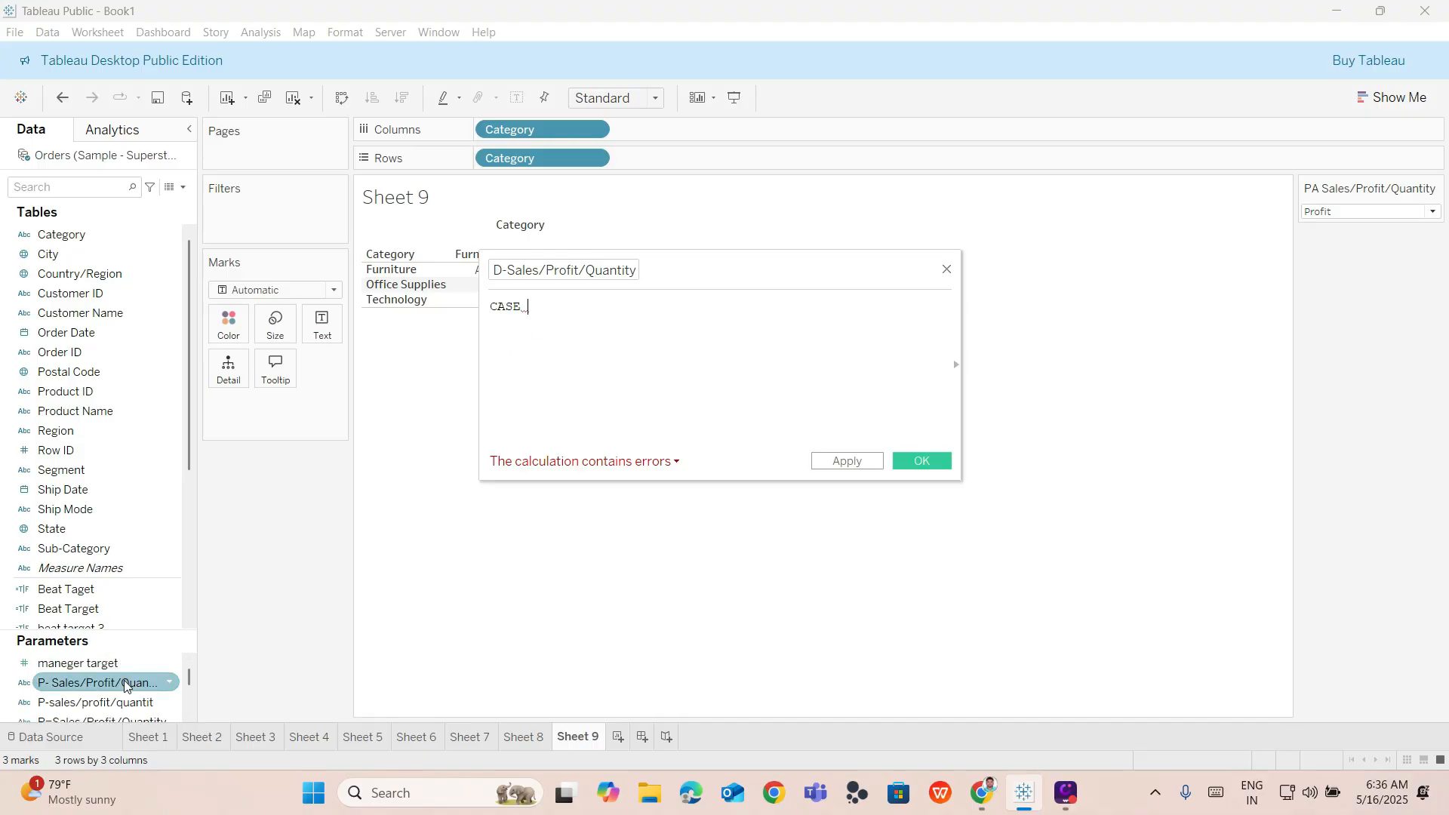
scroll(100, 704, "down", 3)
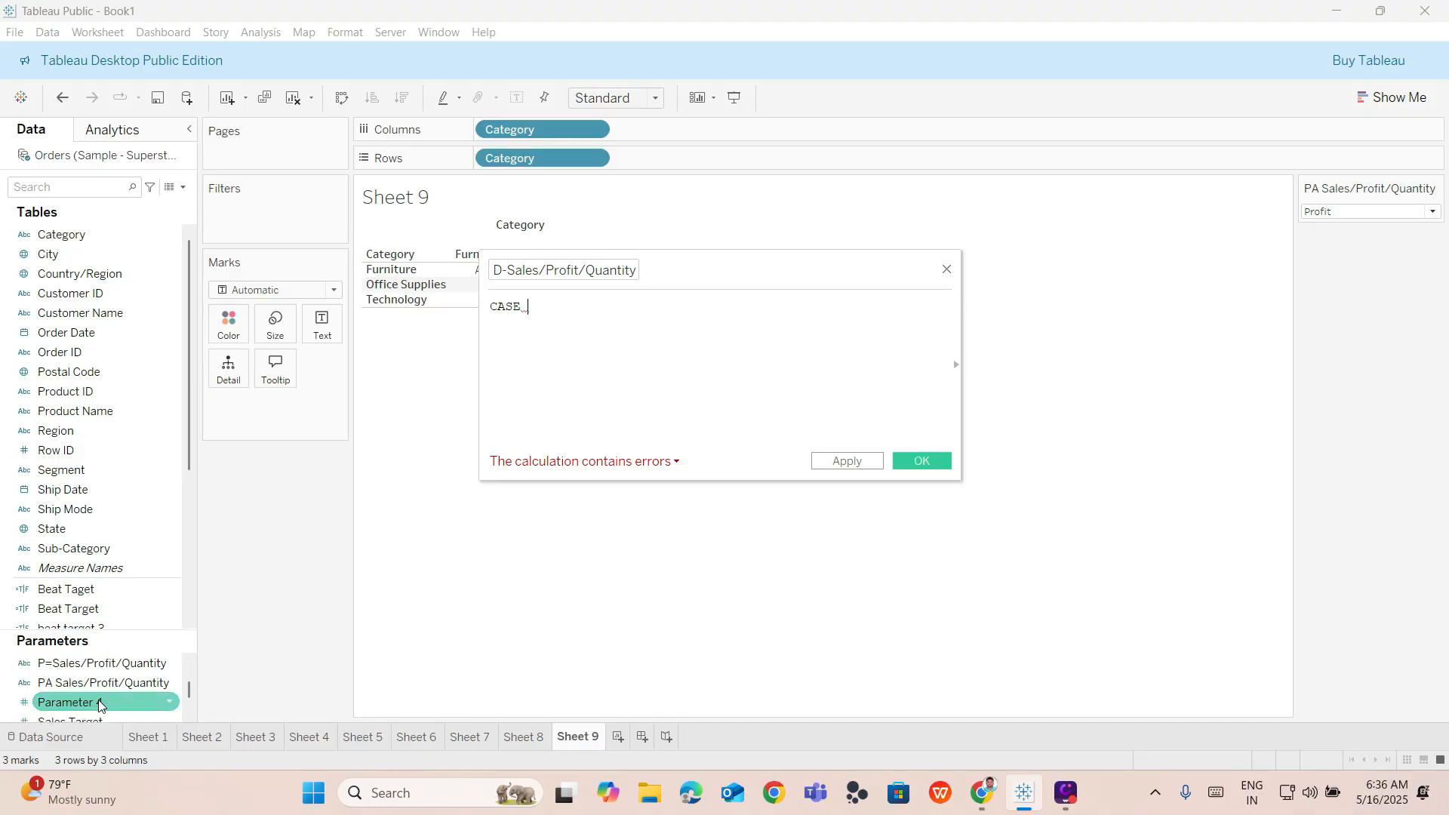
left_click_drag(102, 681, 621, 313)
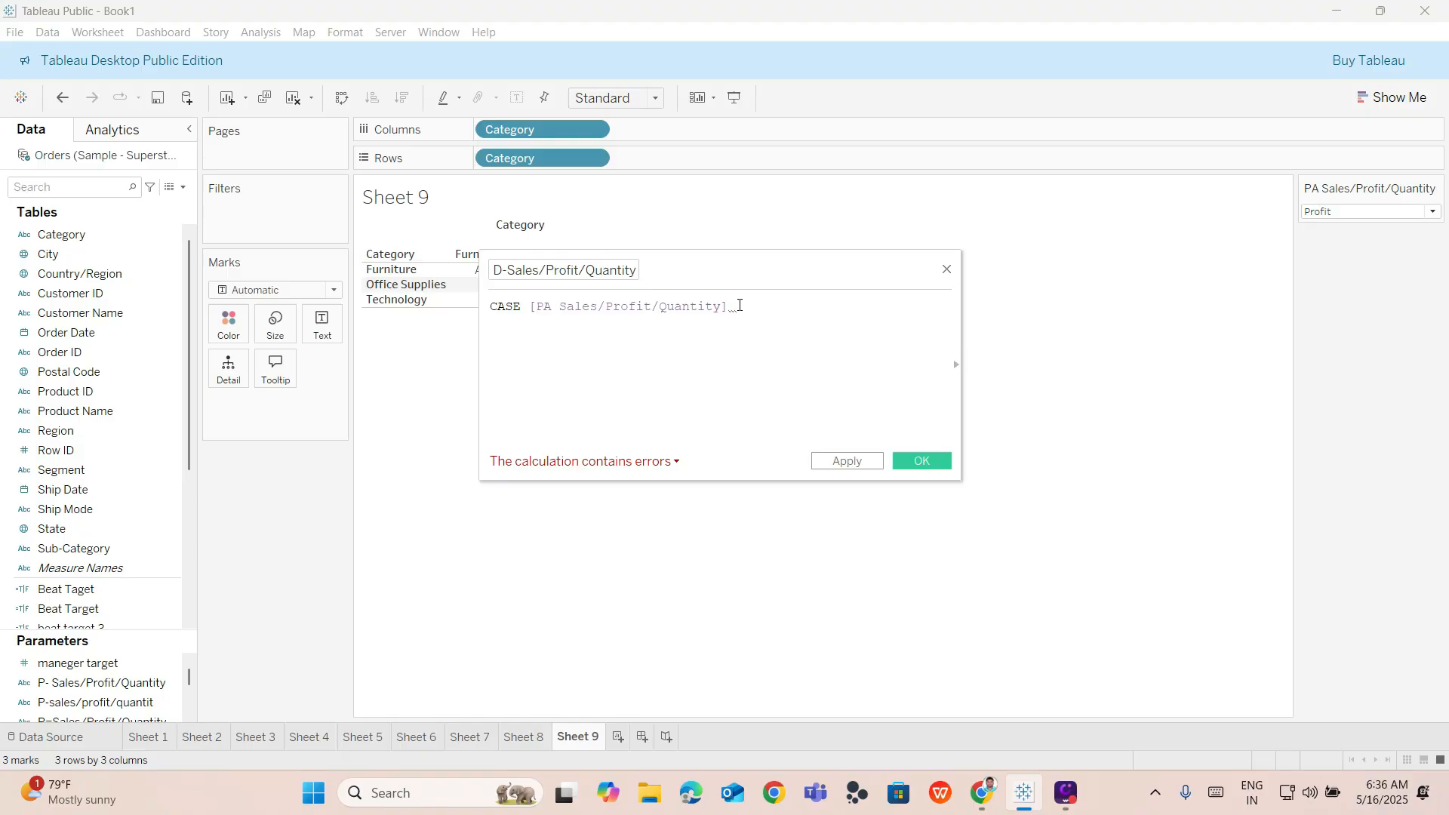
Add a new line with WHEN "Sales" as the first condition.
key("Return")
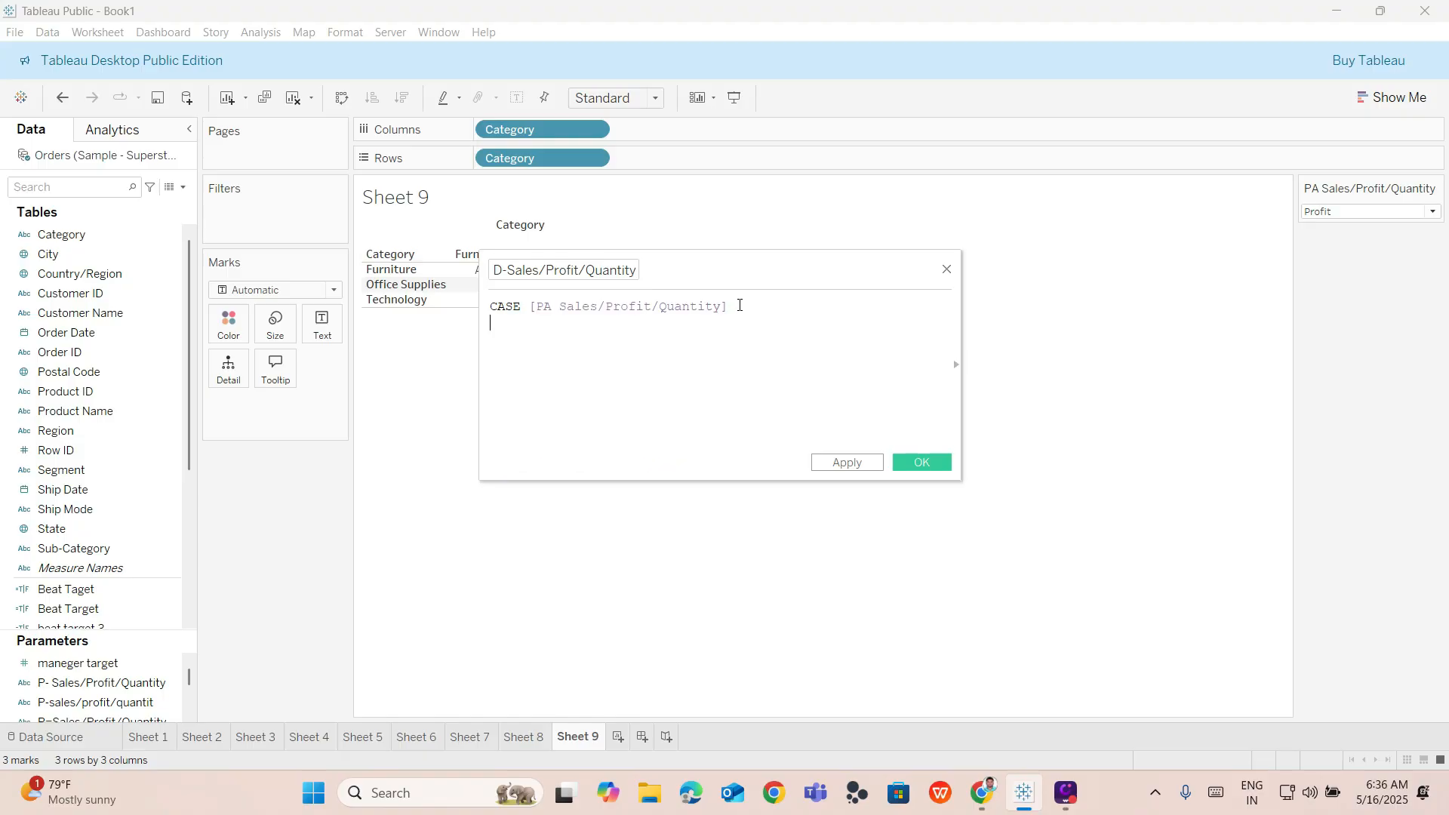
type("w")
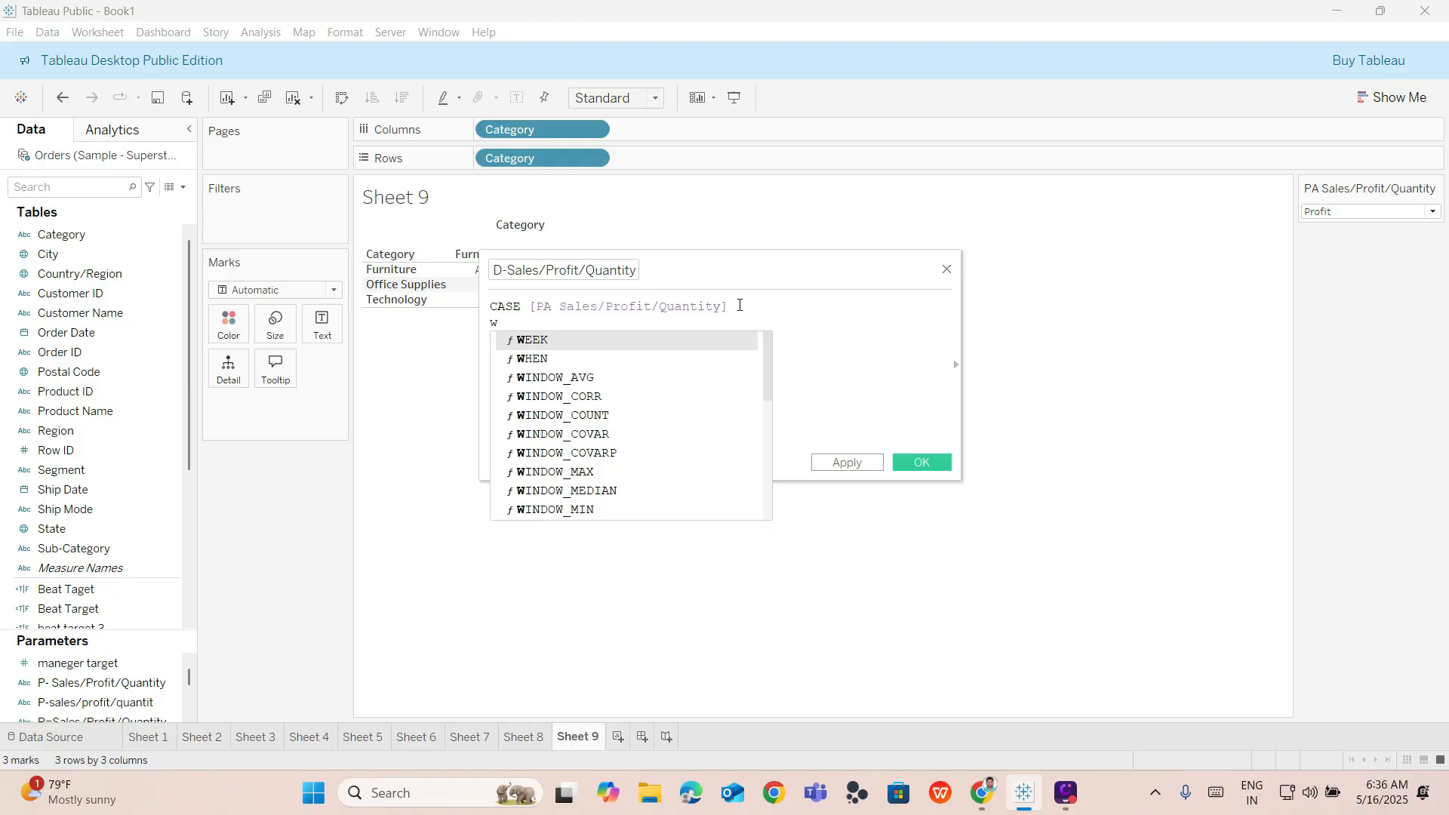
type("h")
key("Return")
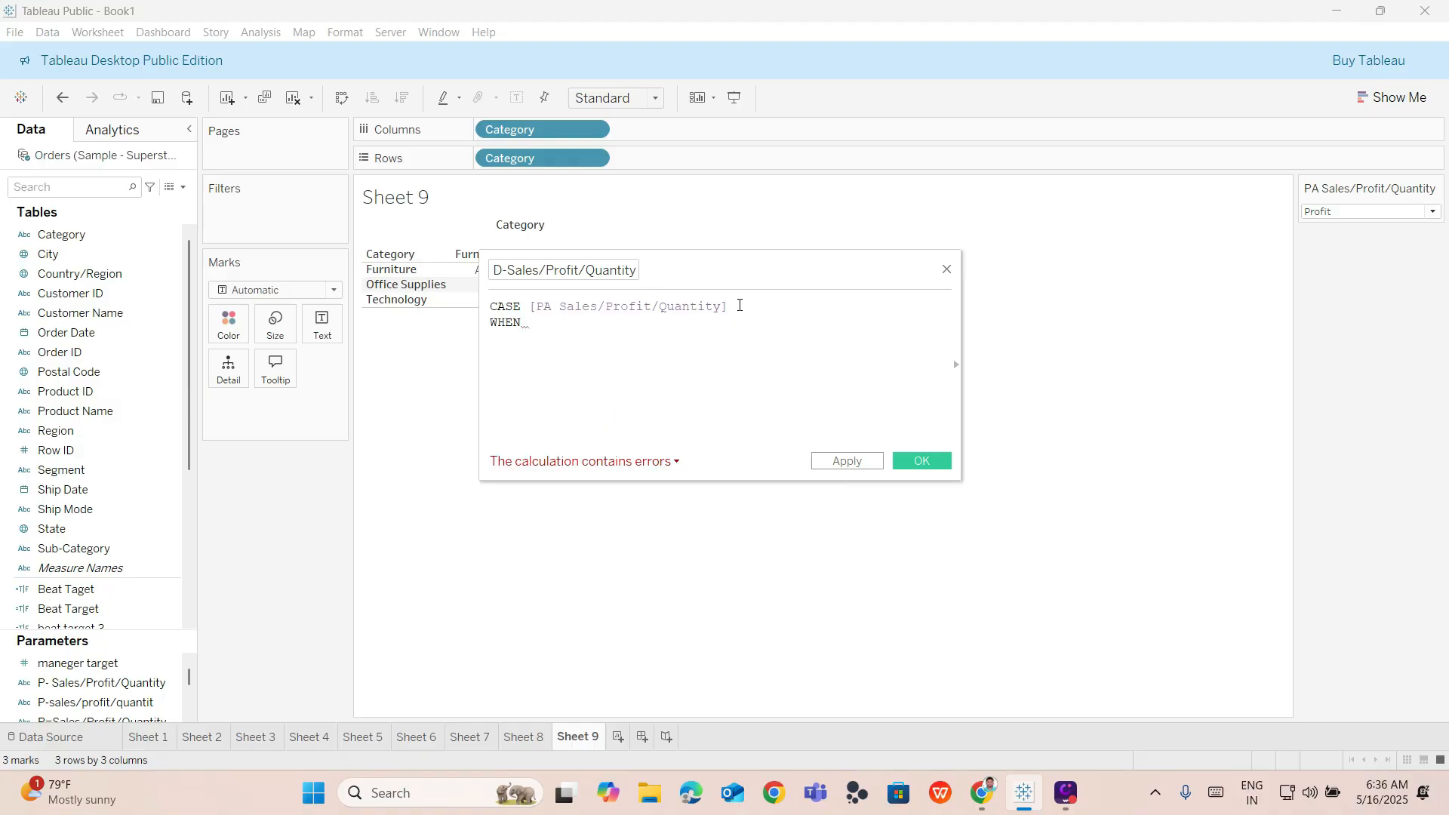
key("BackSpace")
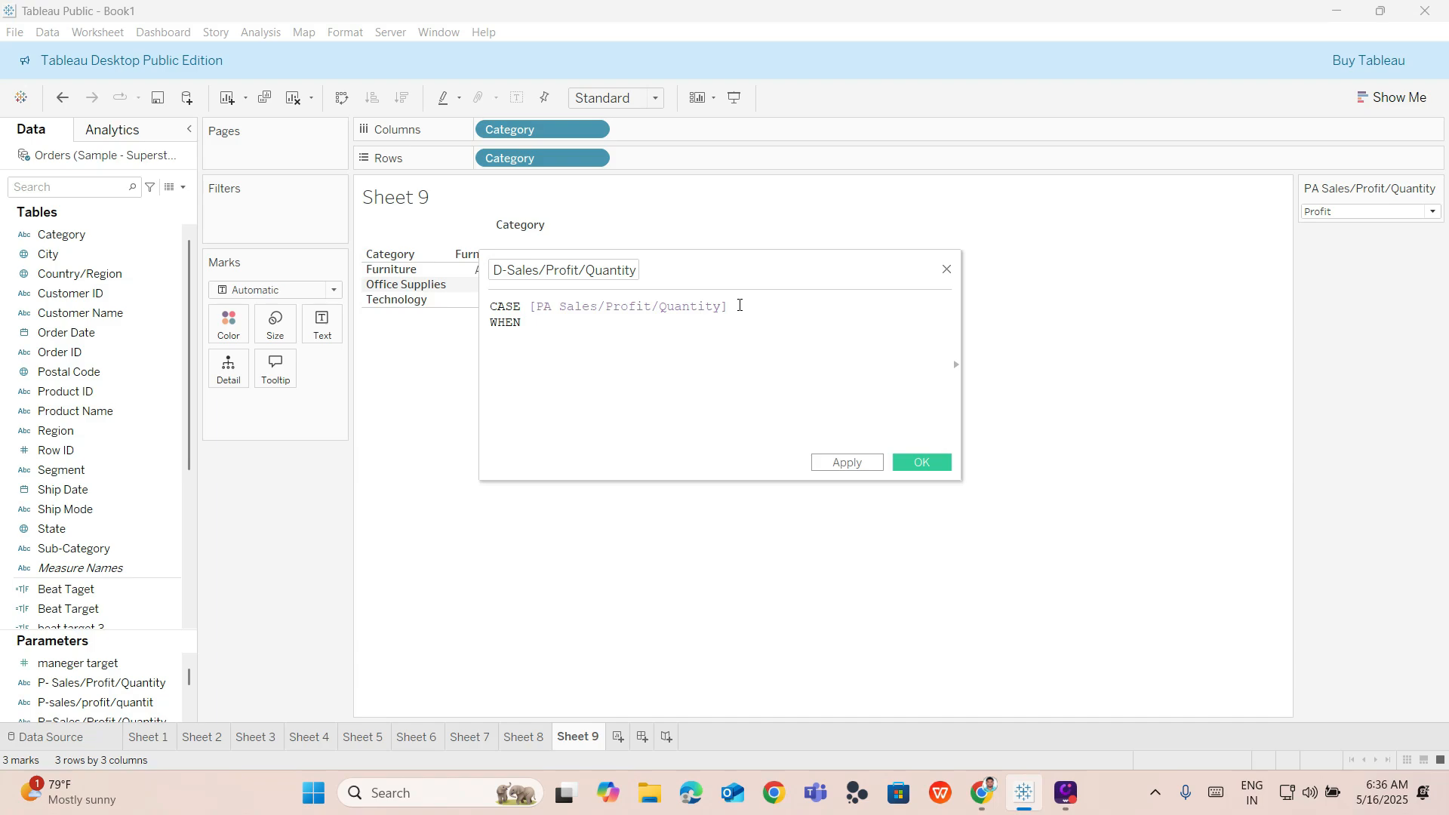
type("s")
key("BackSpace")
key("BackSpace")
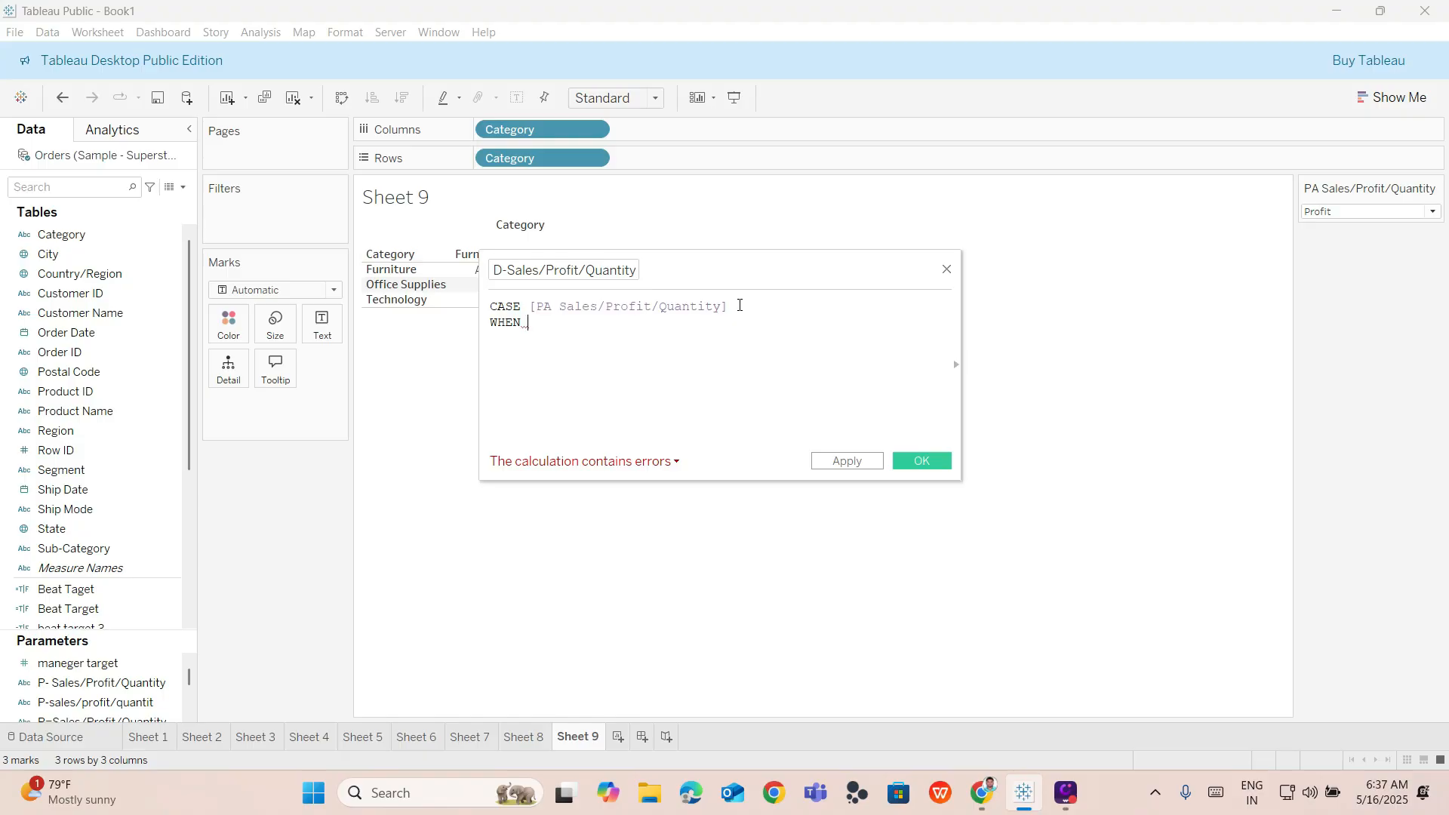
type("\"sa")
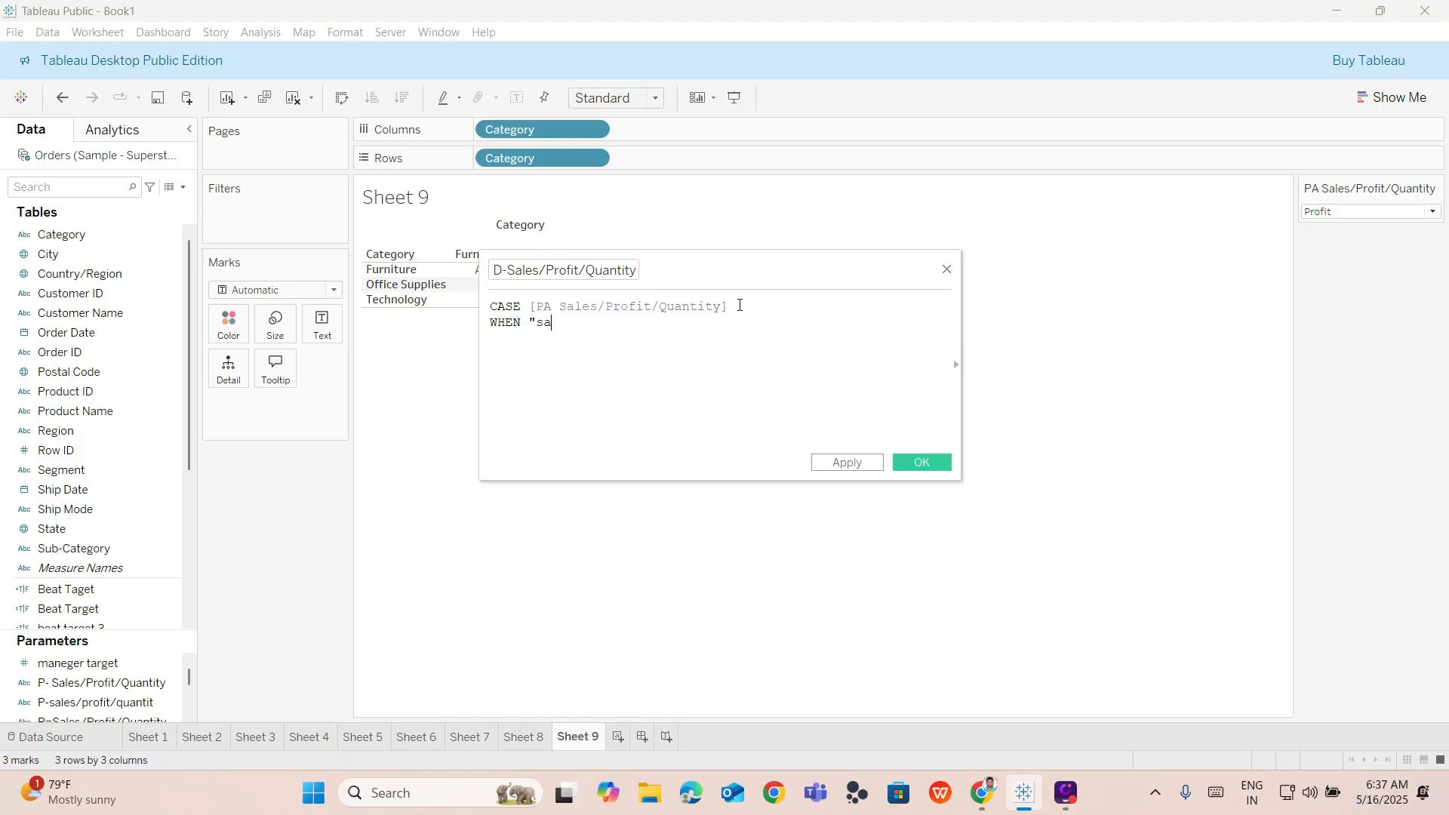
key("BackSpace")
key("BackSpace")
type("Sales\"")
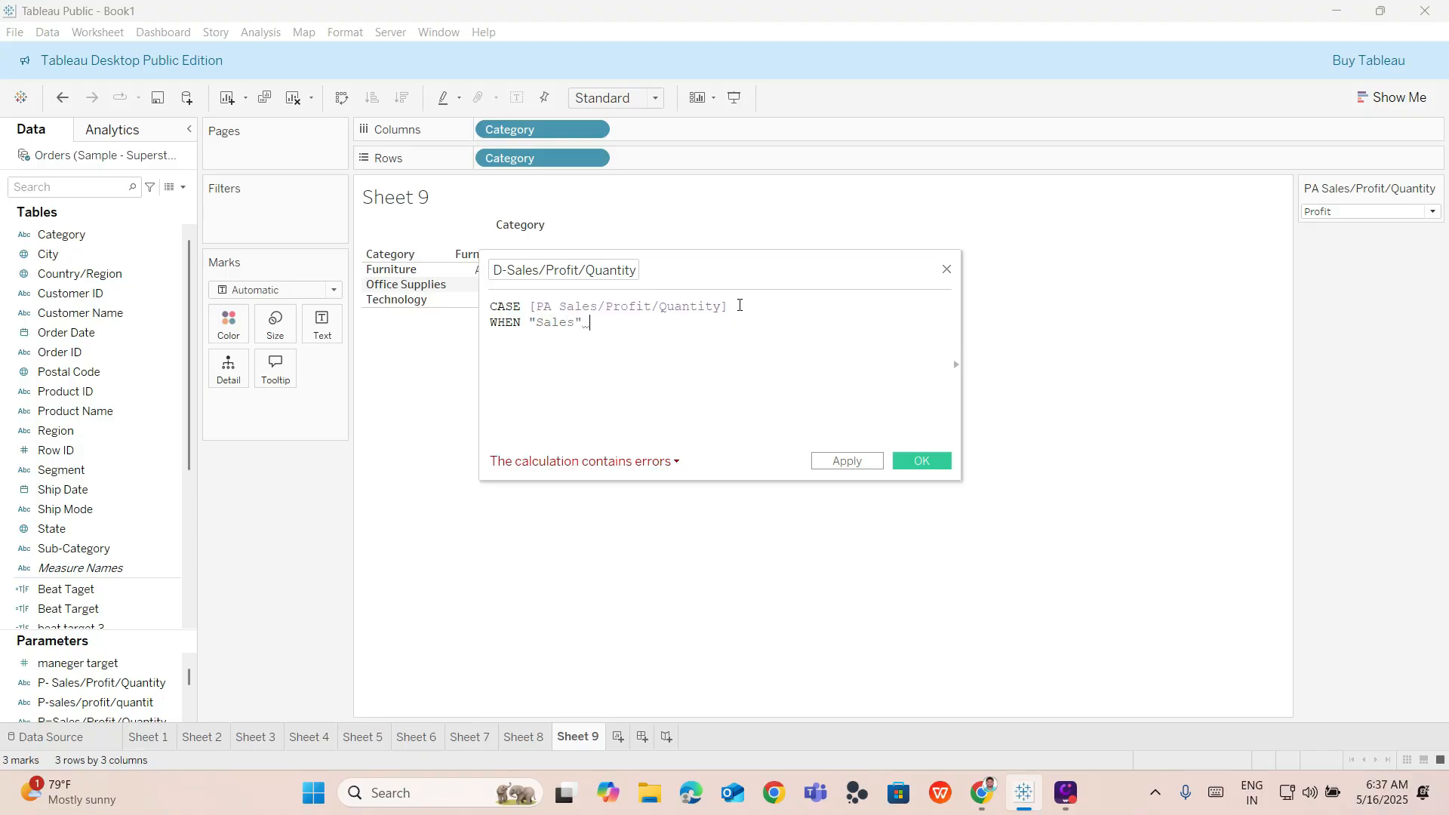
Try to insert the Sales field into the formula after the WHEN condition.
scroll(69, 666, "down", 3)
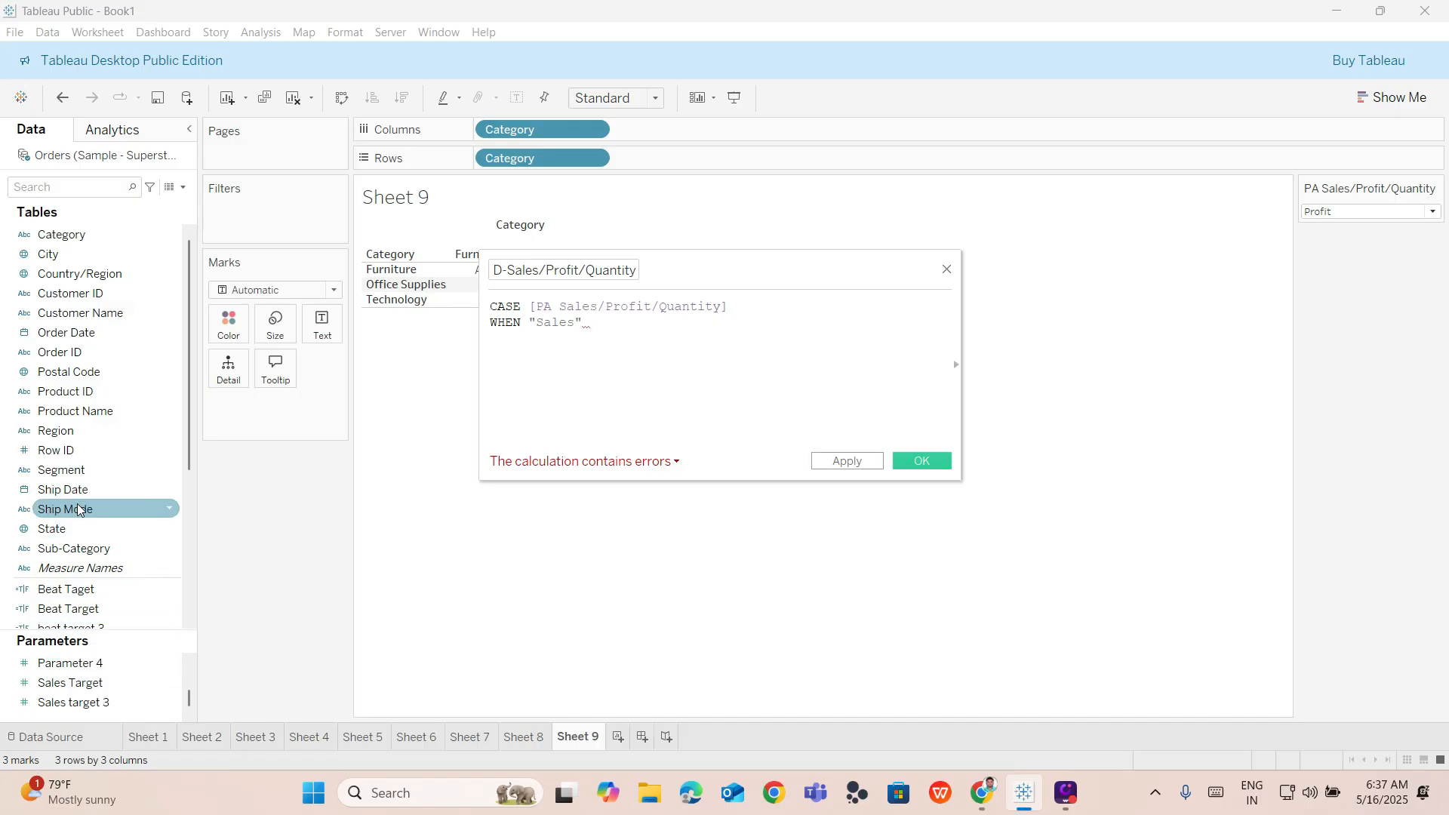
scroll(98, 589, "down", 2)
scroll(102, 517, "down", 3)
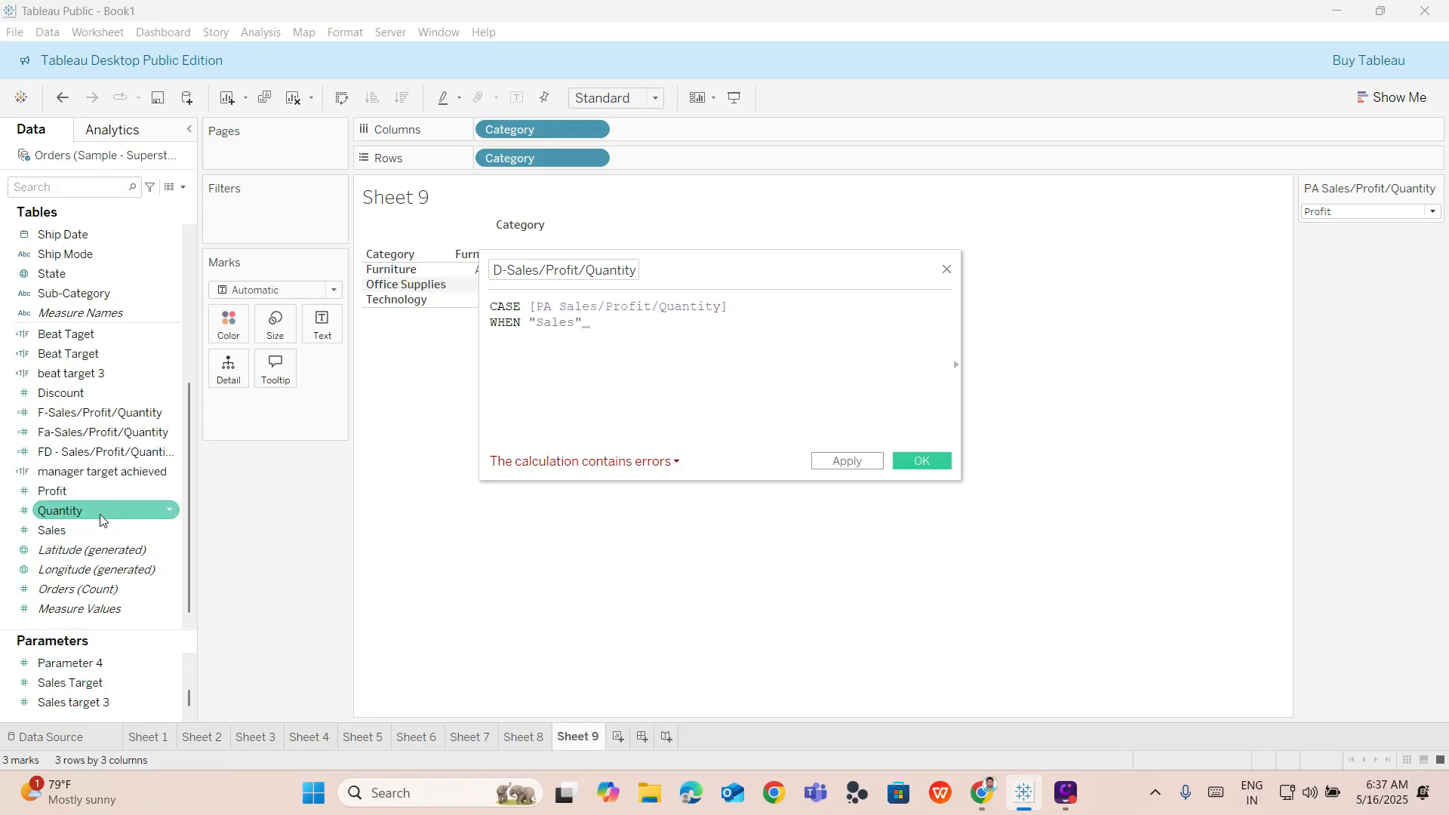
left_click_drag(94, 532, 677, 335)
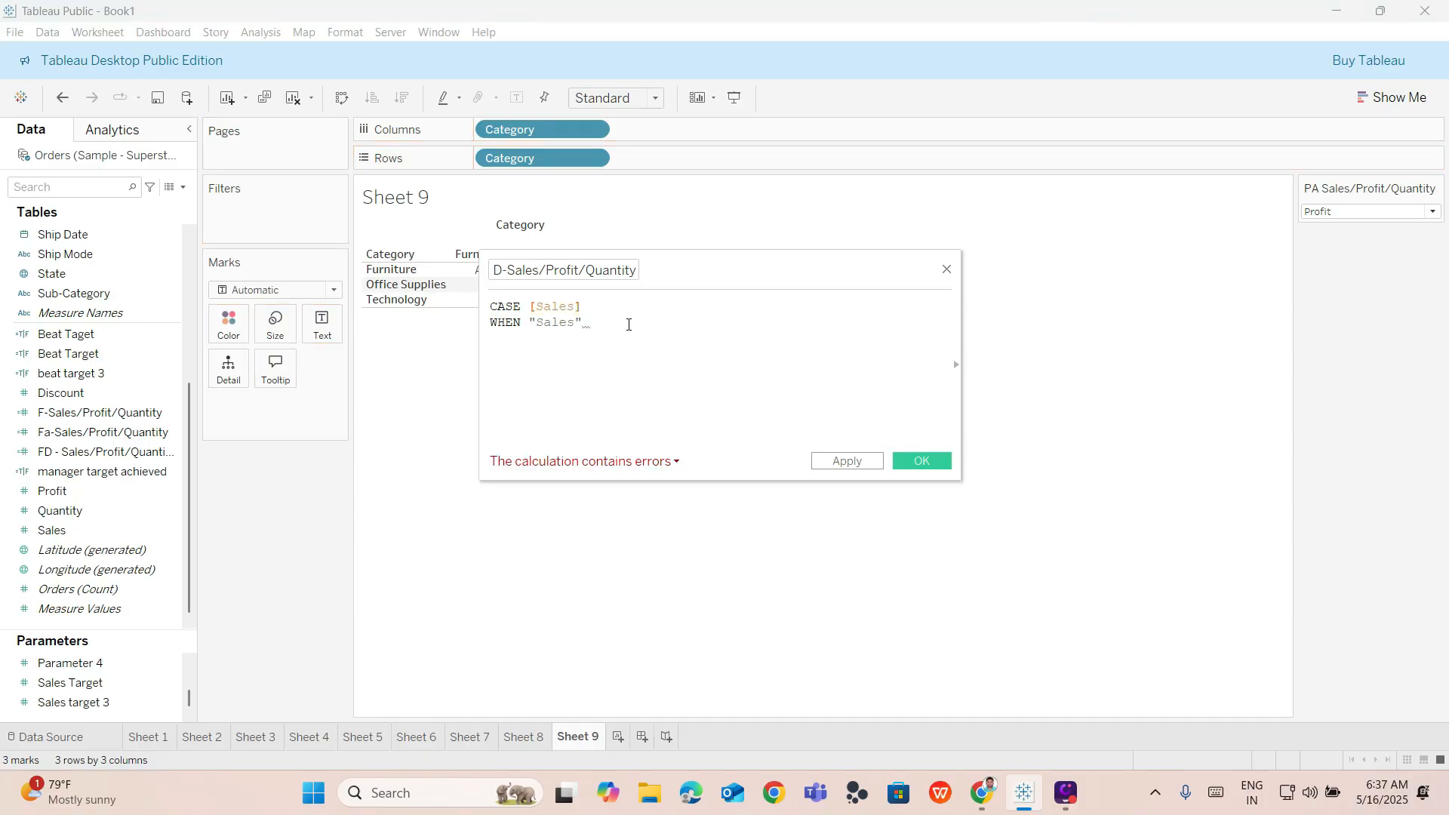
key("ctrl+z")
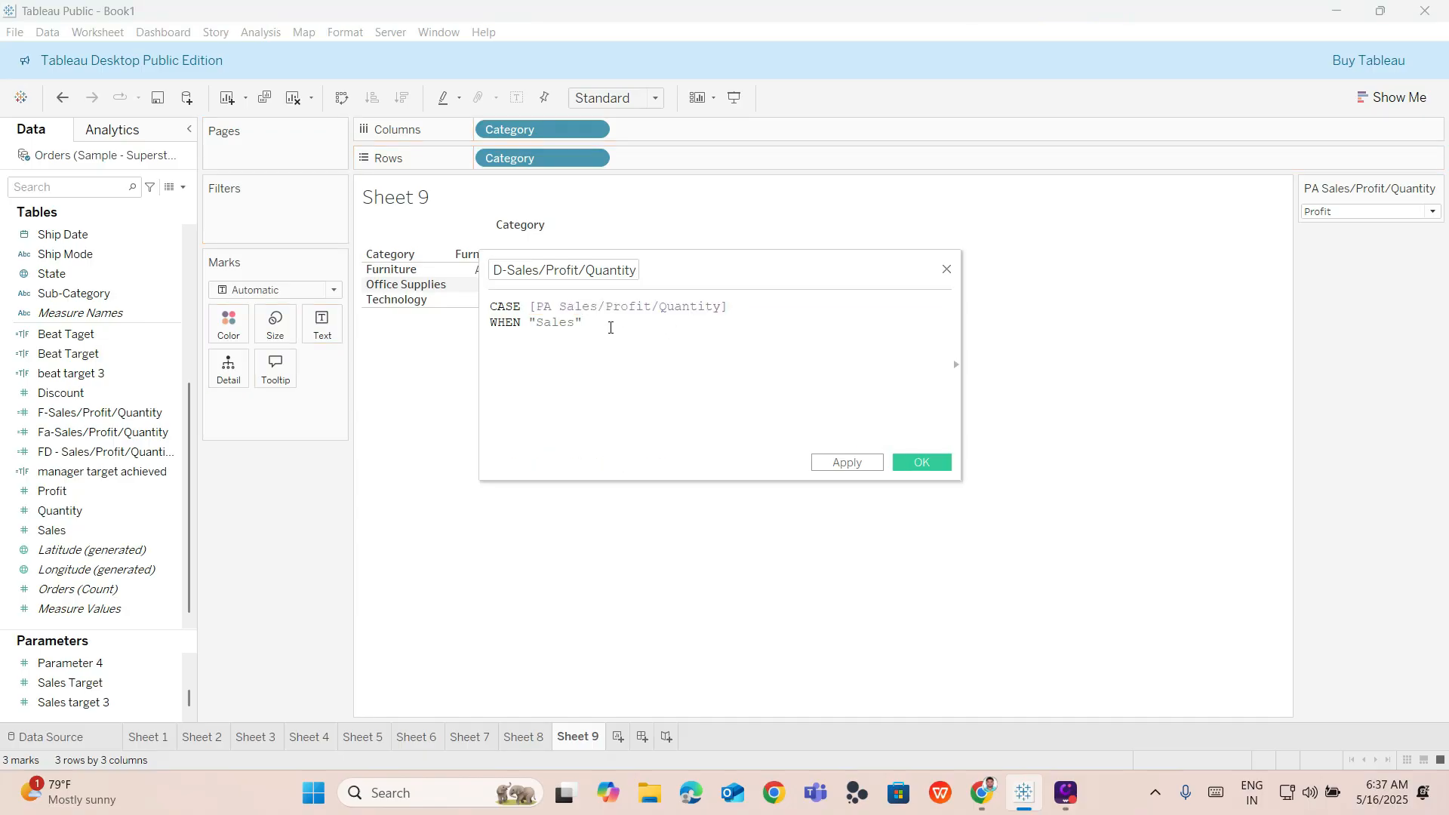
left_click_drag(89, 528, 653, 318)
key("ctrl+z")
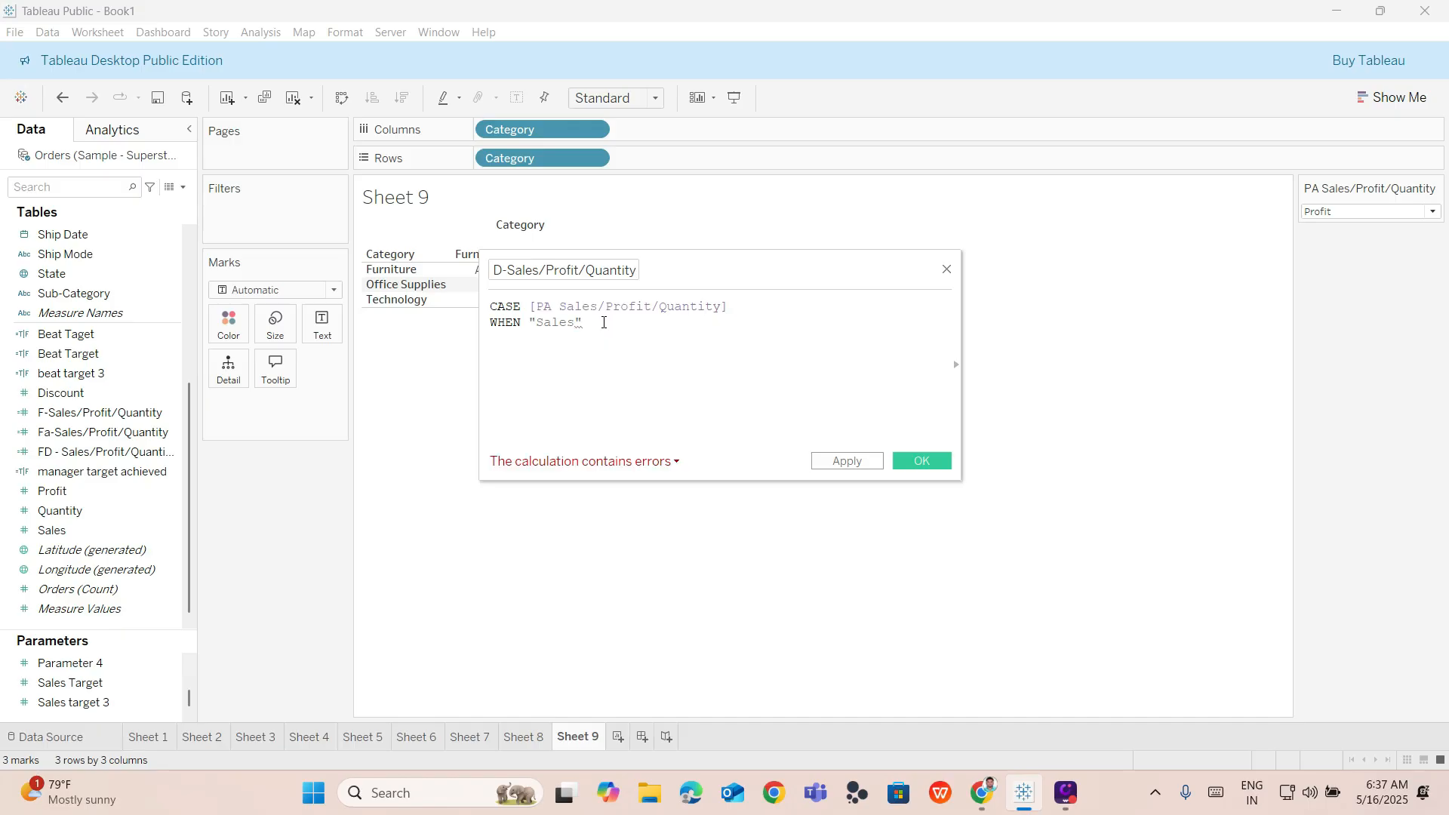
Complete the first branch with THEN [Sales].
type("t")
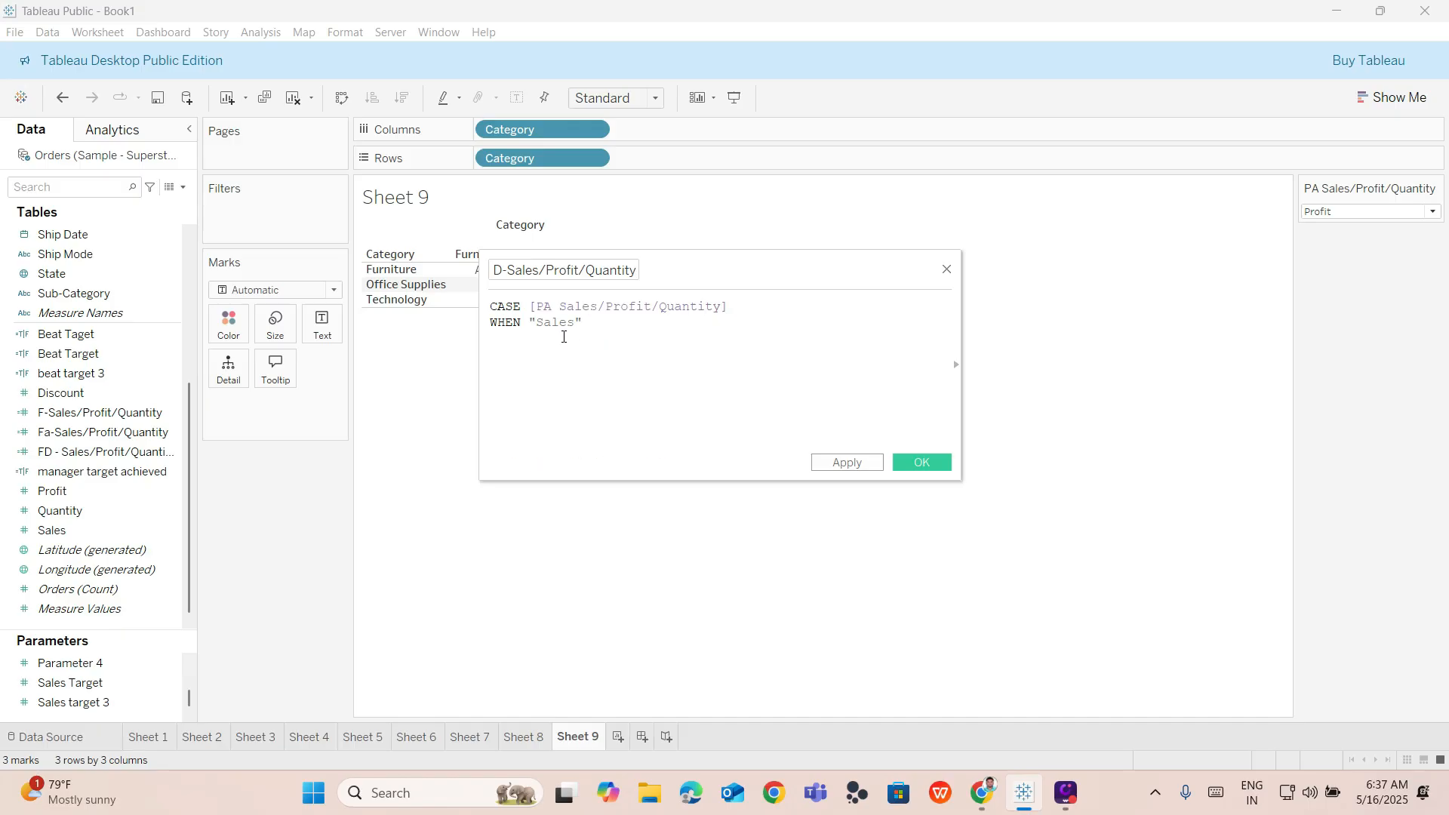
type("hen")
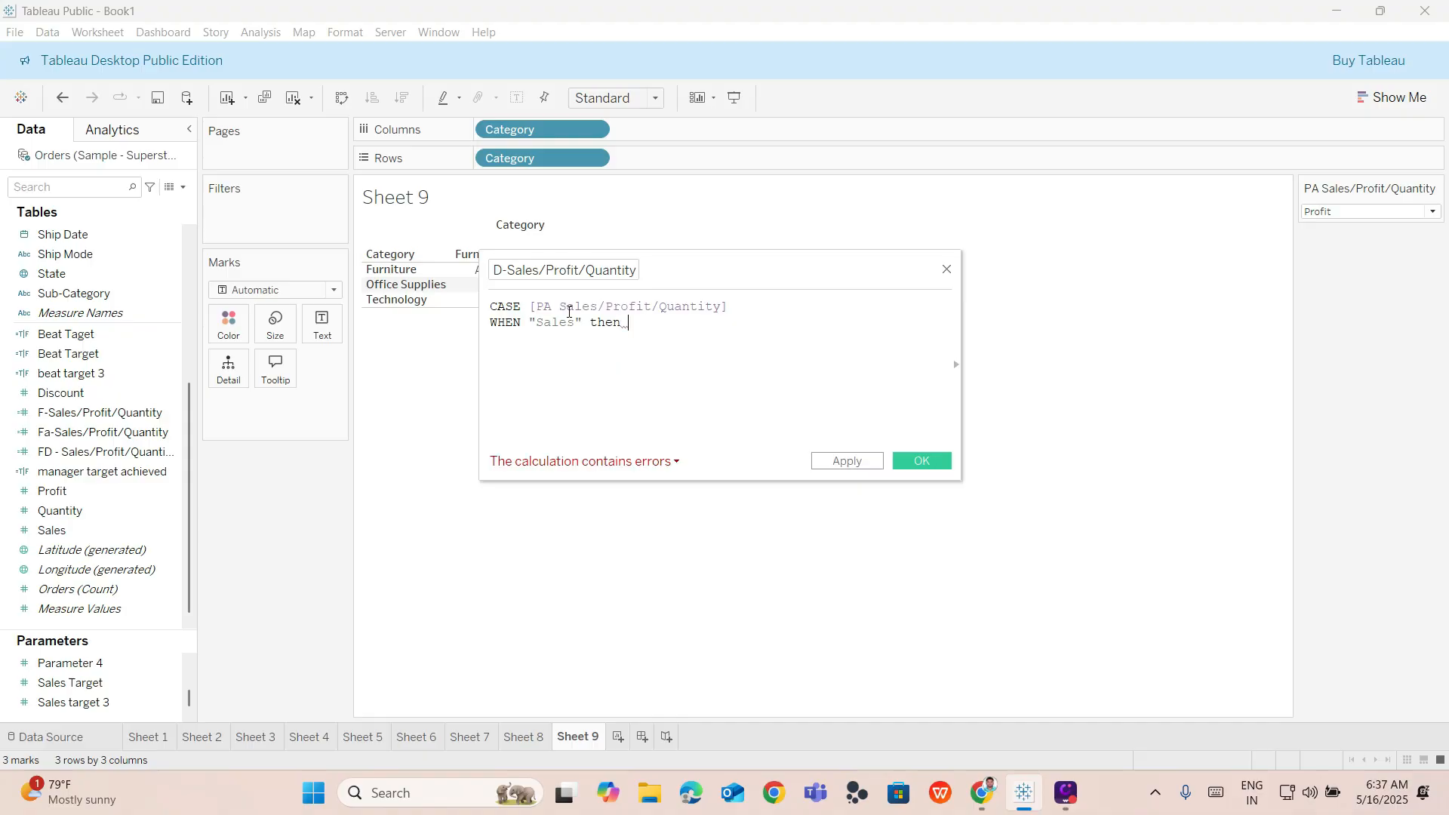
key("BackSpace")
key("BackSpace")
key("BackSpace")
key("BackSpace")
key("BackSpace")
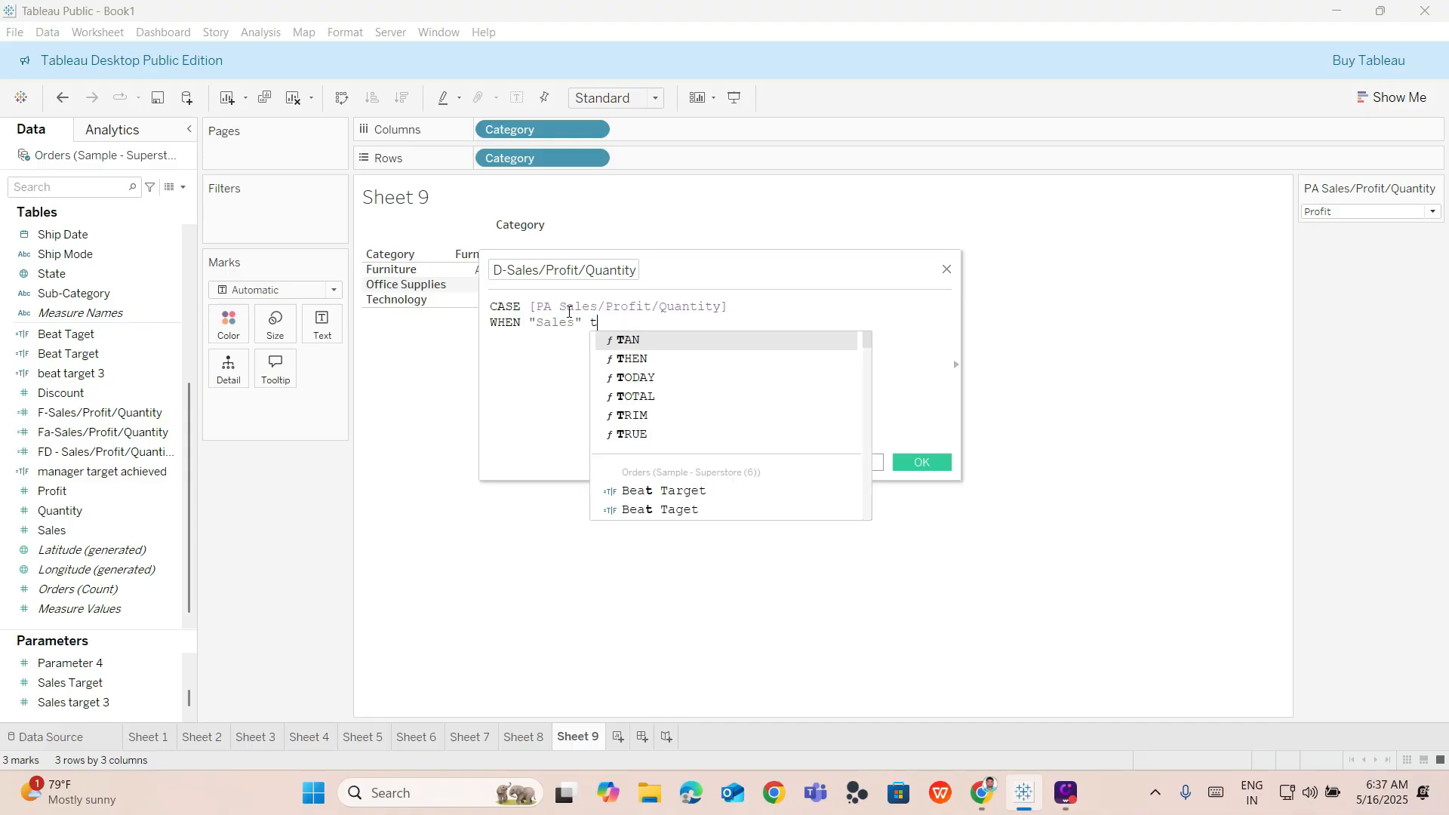
type("the")
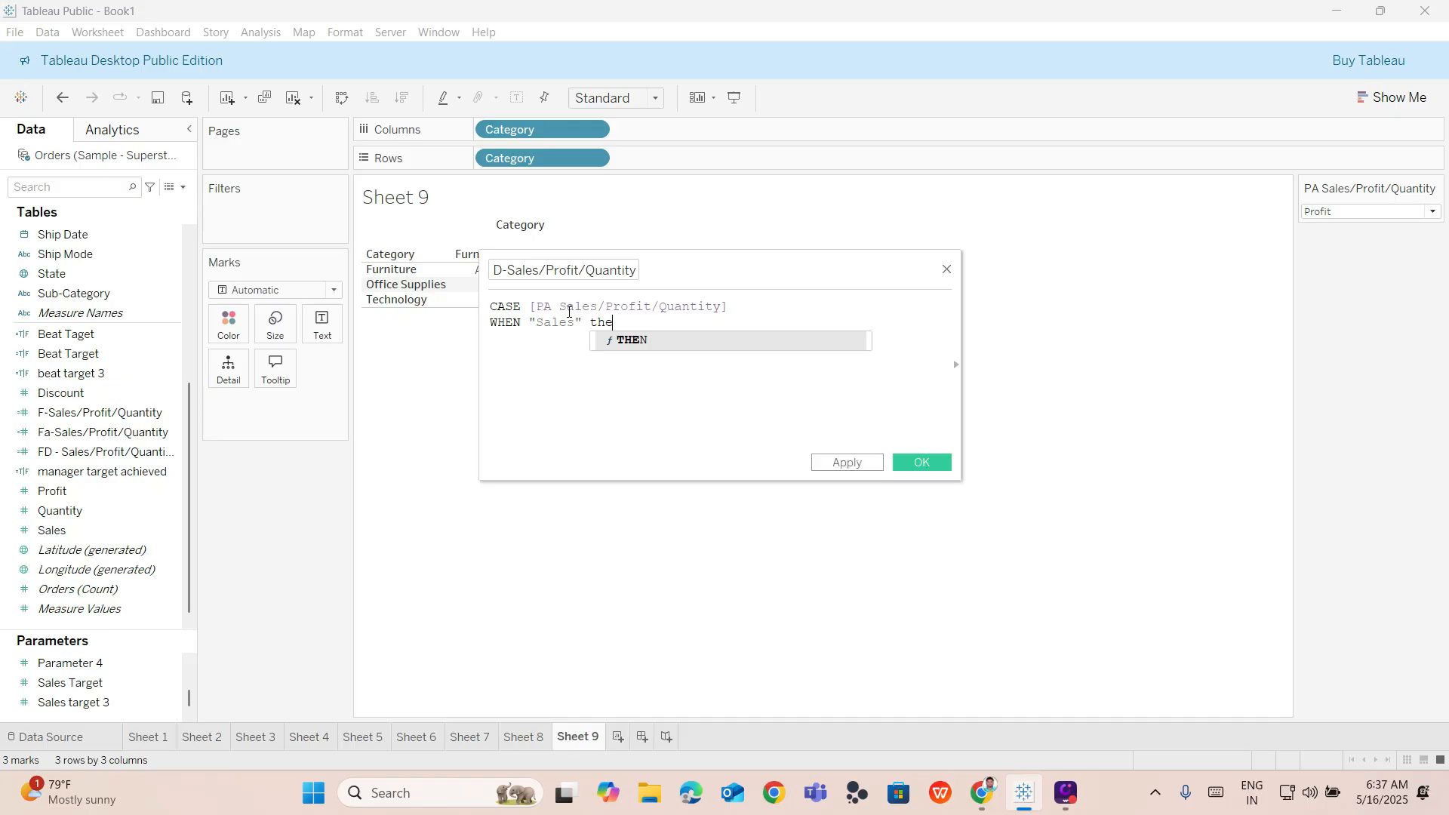
key("Return")
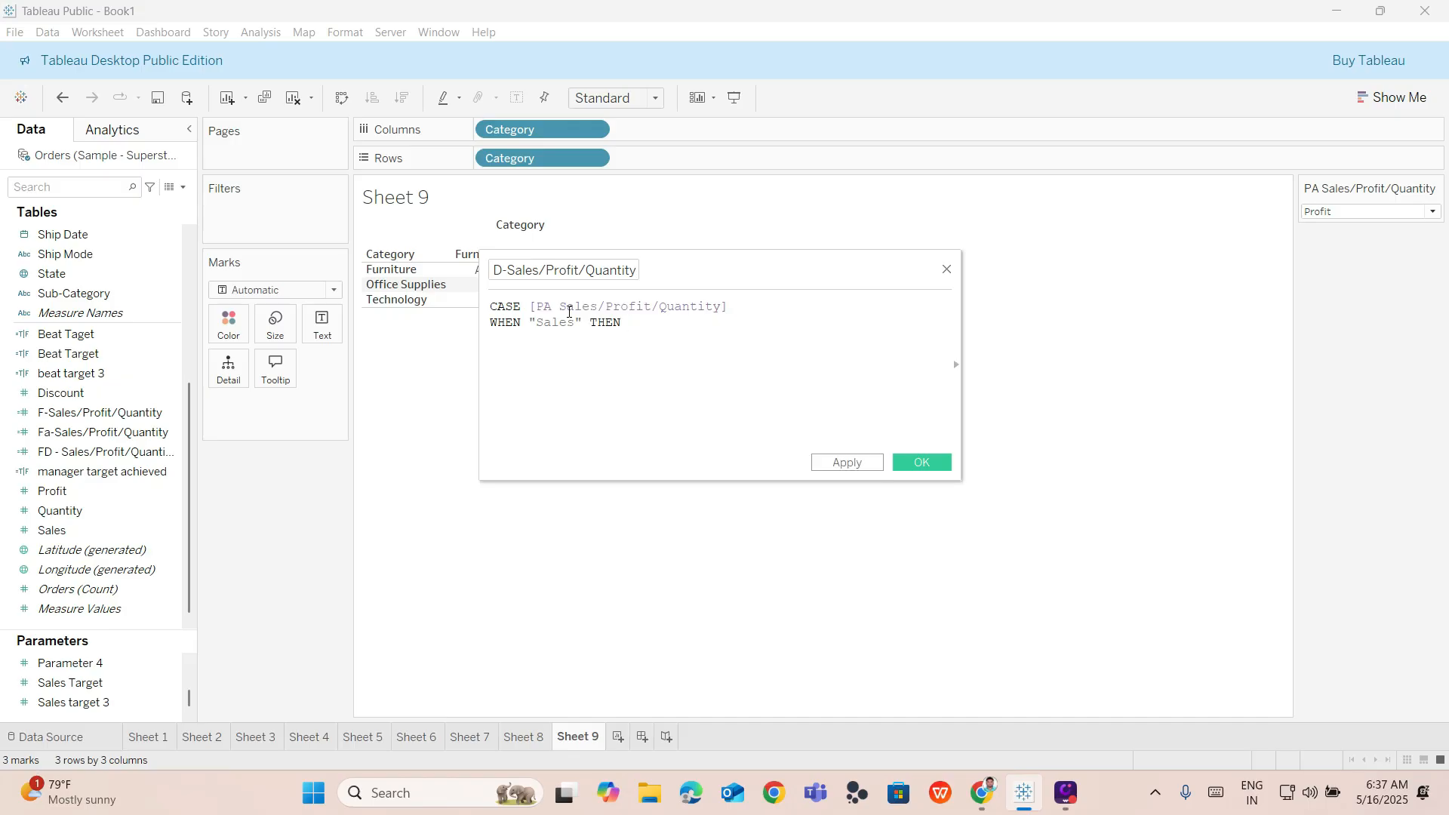
left_click_drag(53, 530, 684, 317)
key("ctrl+z")
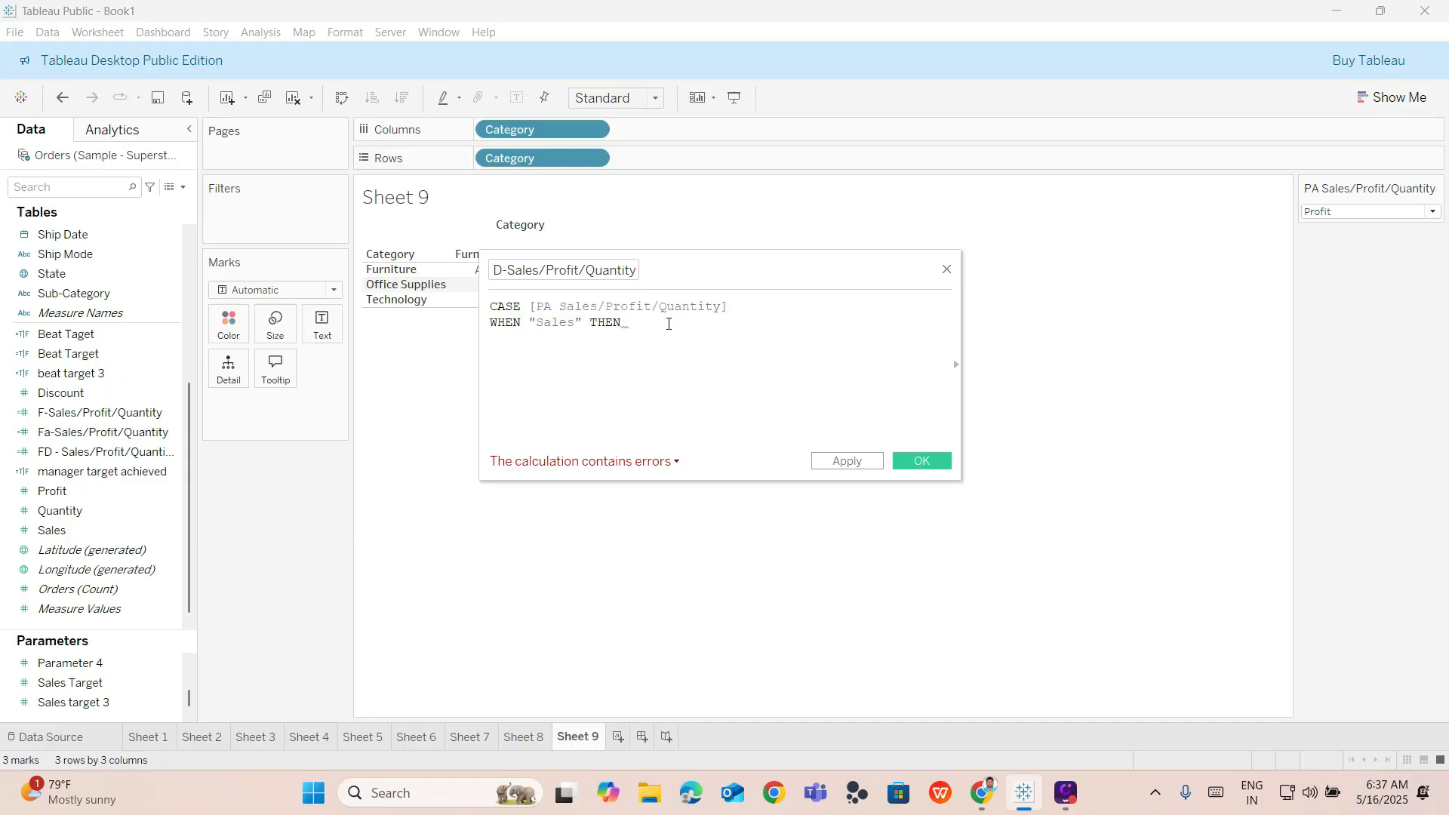
type("[")
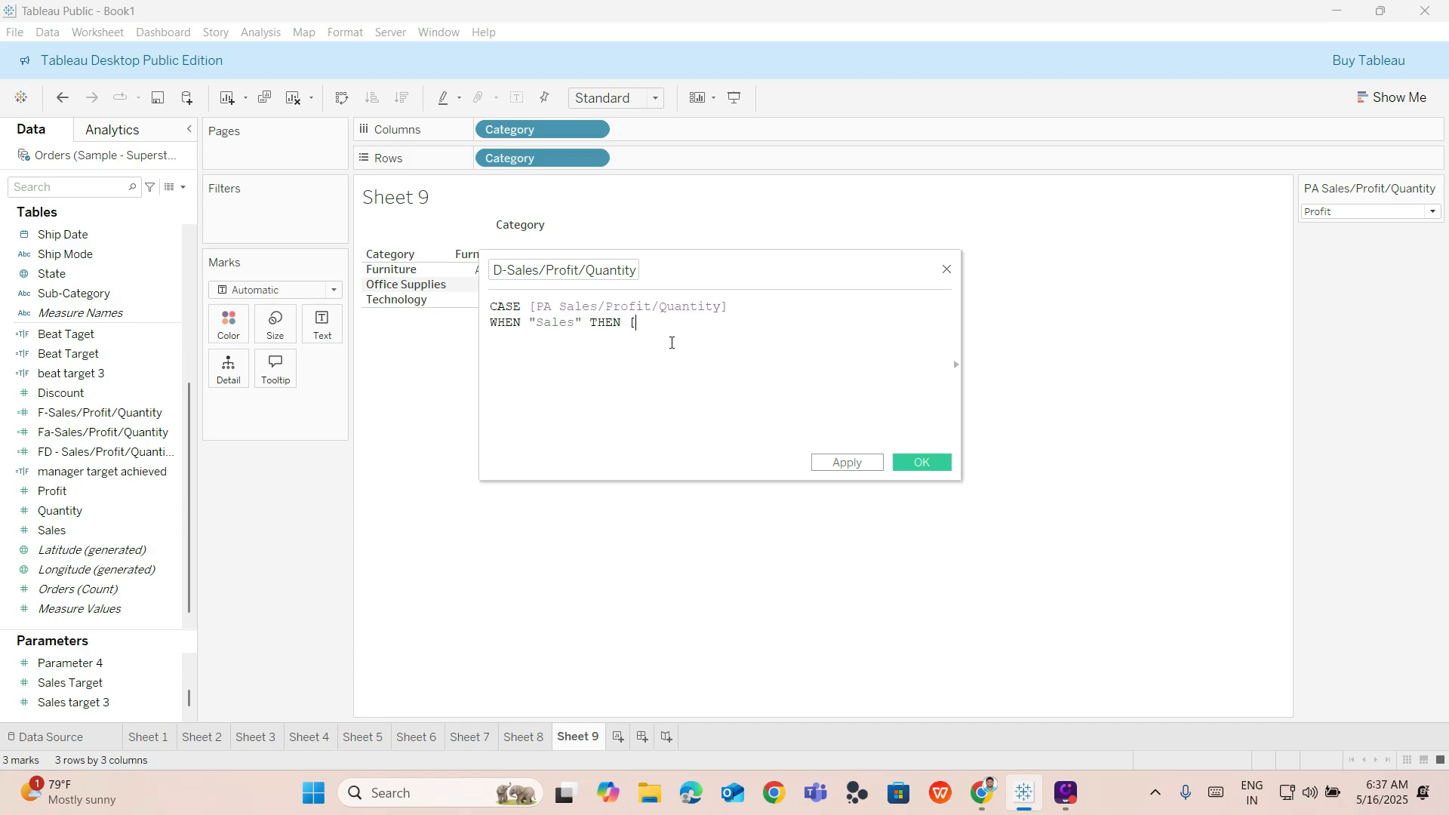
key("BackSpace")
type("s")
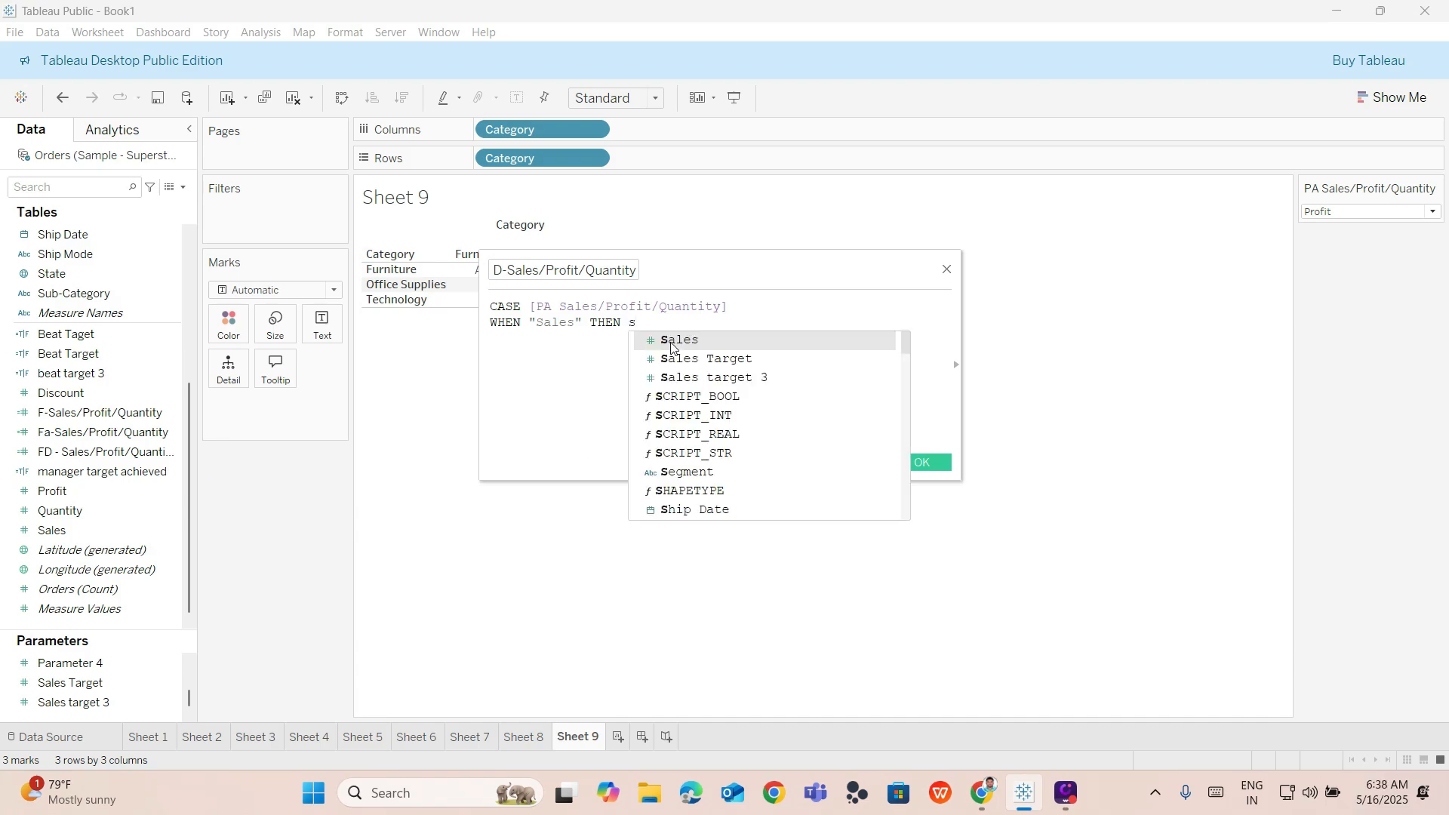
left_click(671, 342)
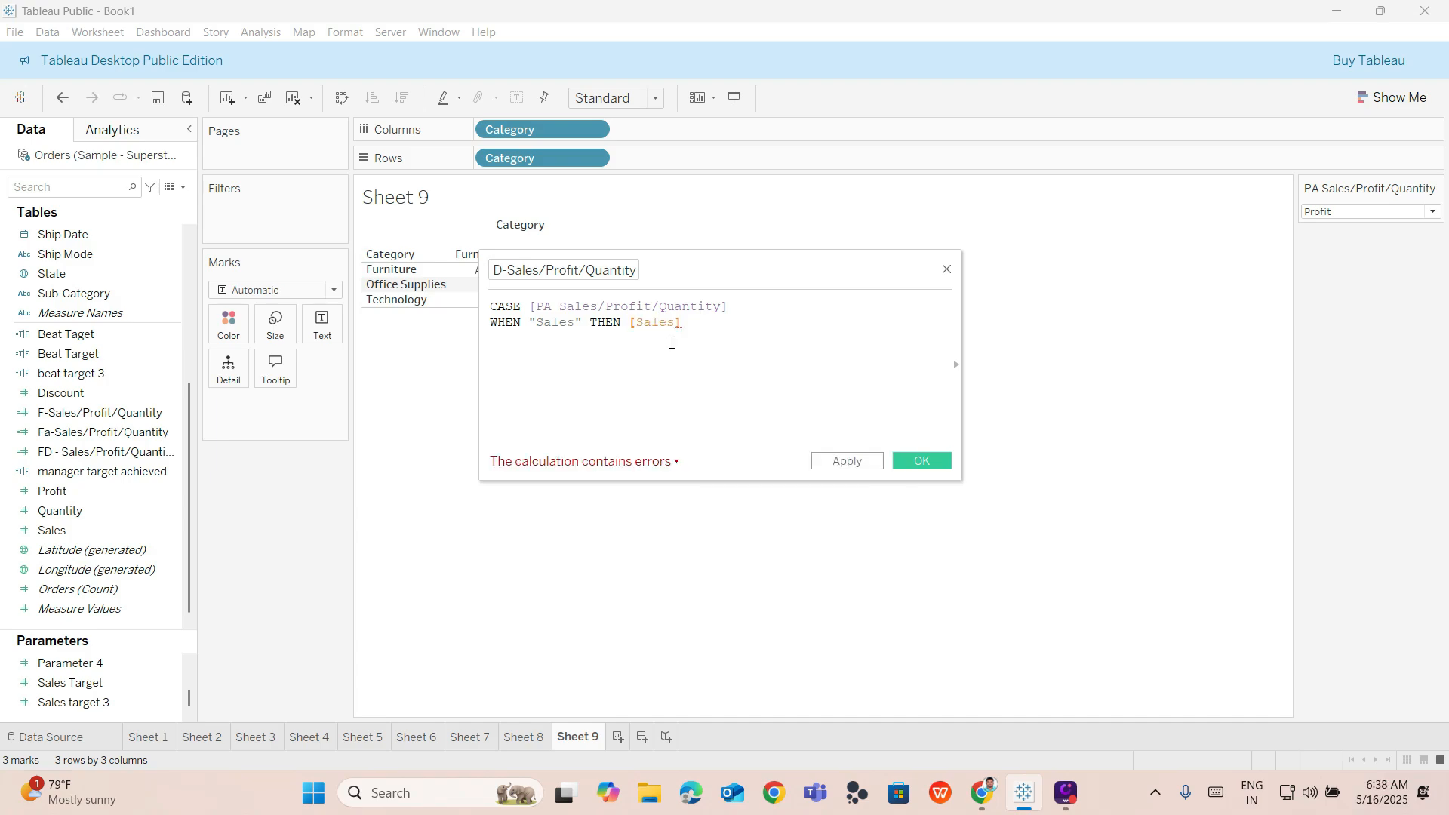
Add a second branch on a new line: WHEN "Profit" THEN [Profit].
key("Return")
type("when")
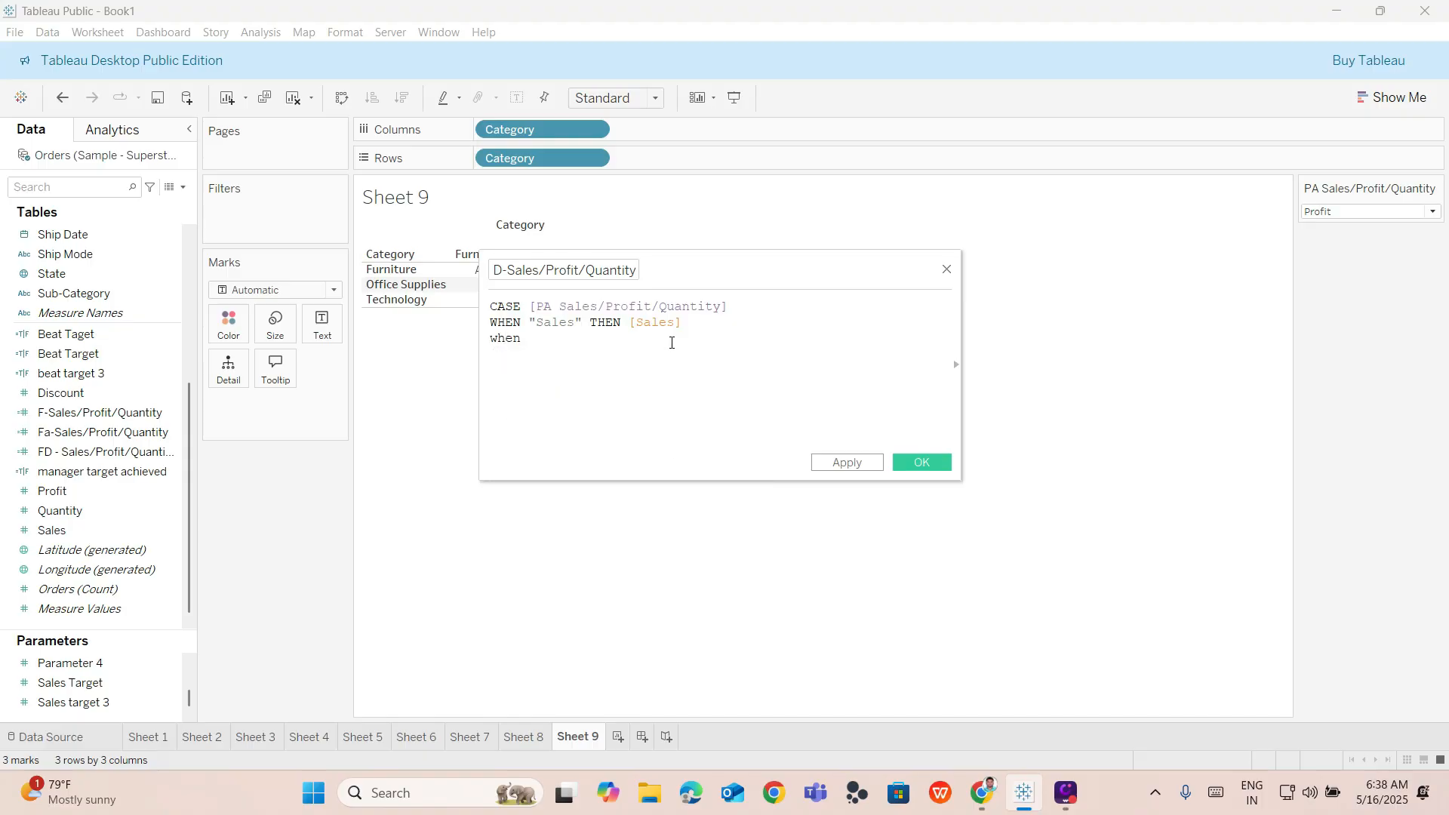
key("BackSpace")
key("BackSpace")
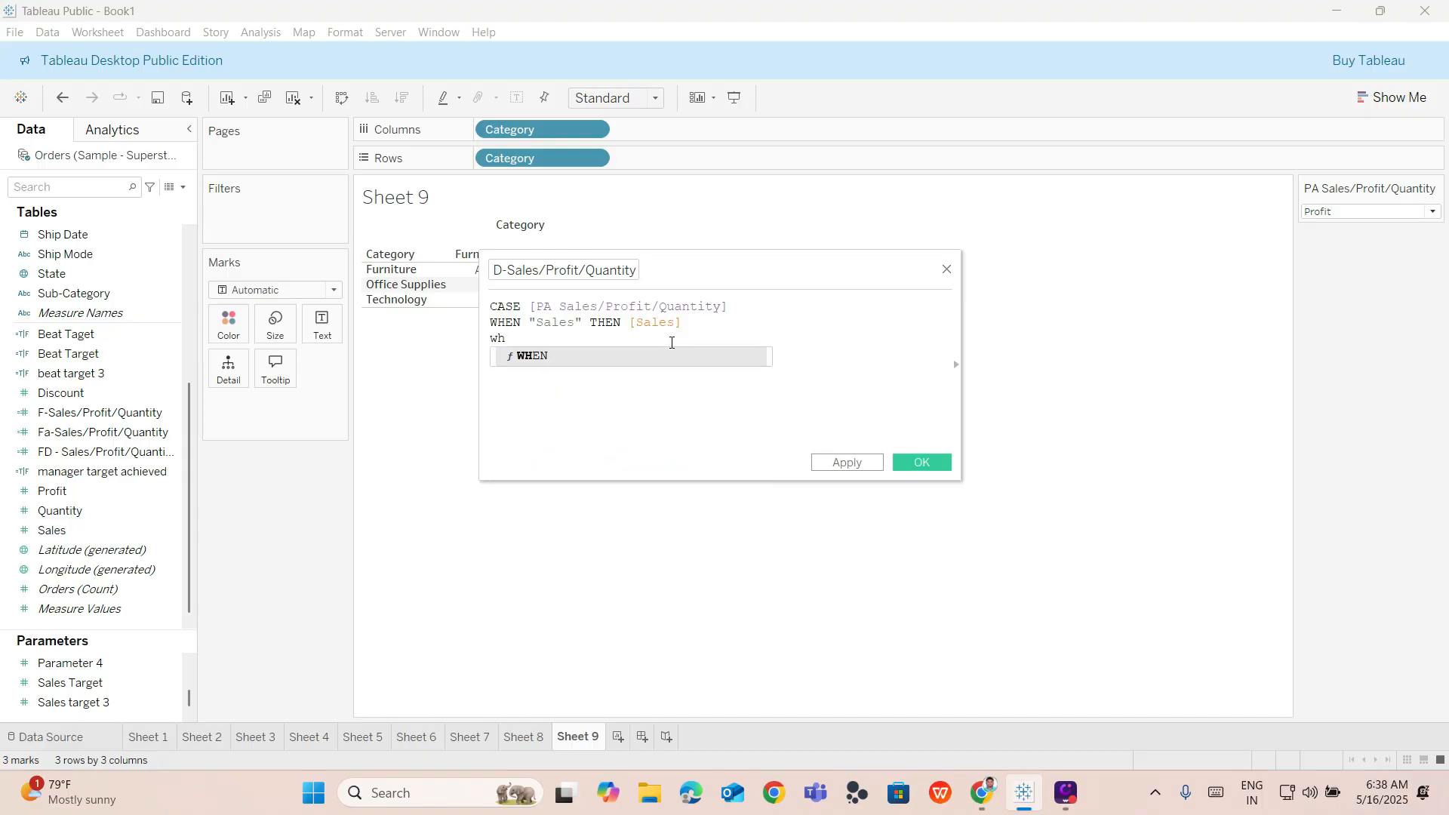
key("Return")
type("\"")
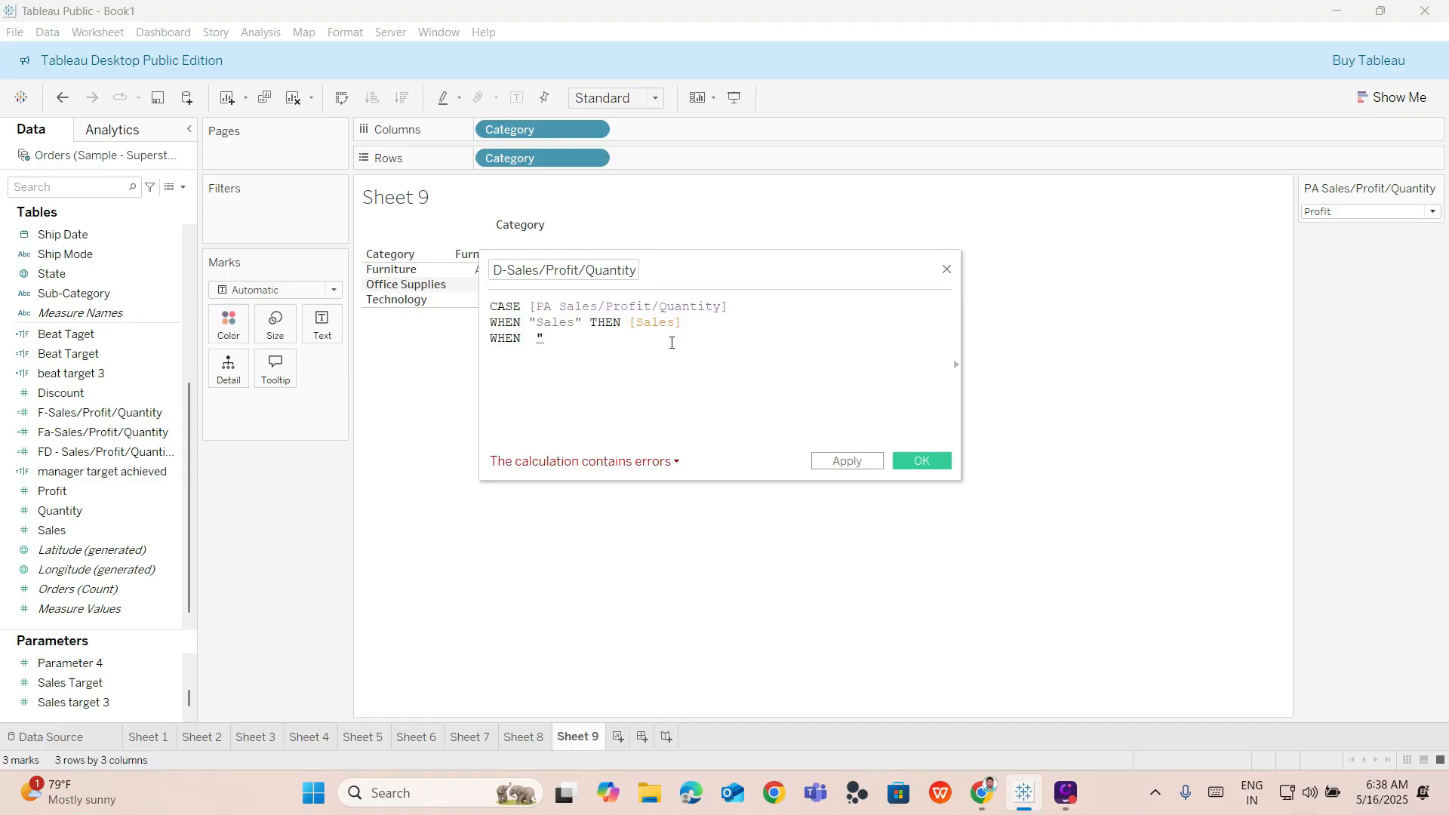
type("p")
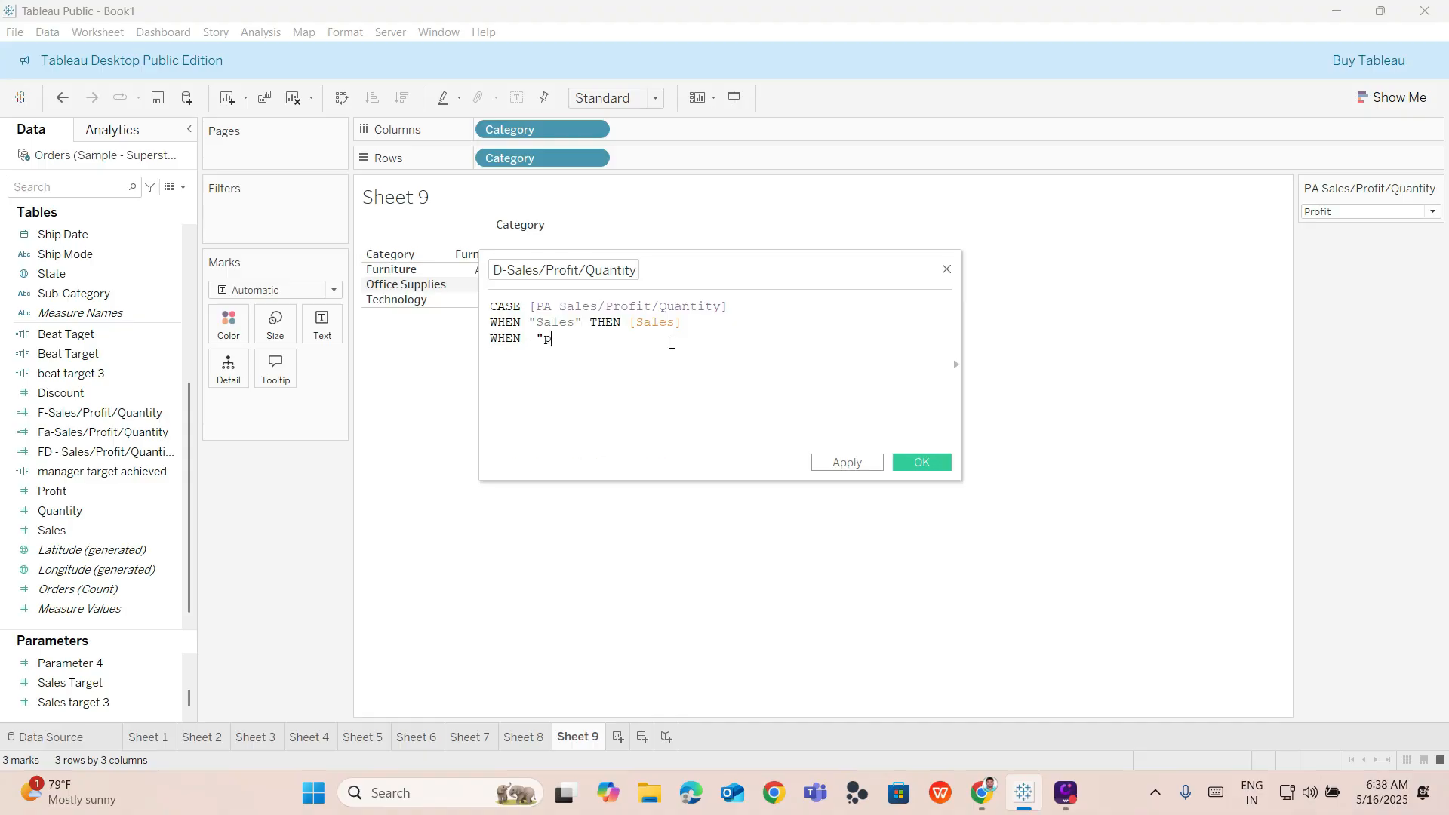
key("BackSpace")
type("Profit\" THEN")
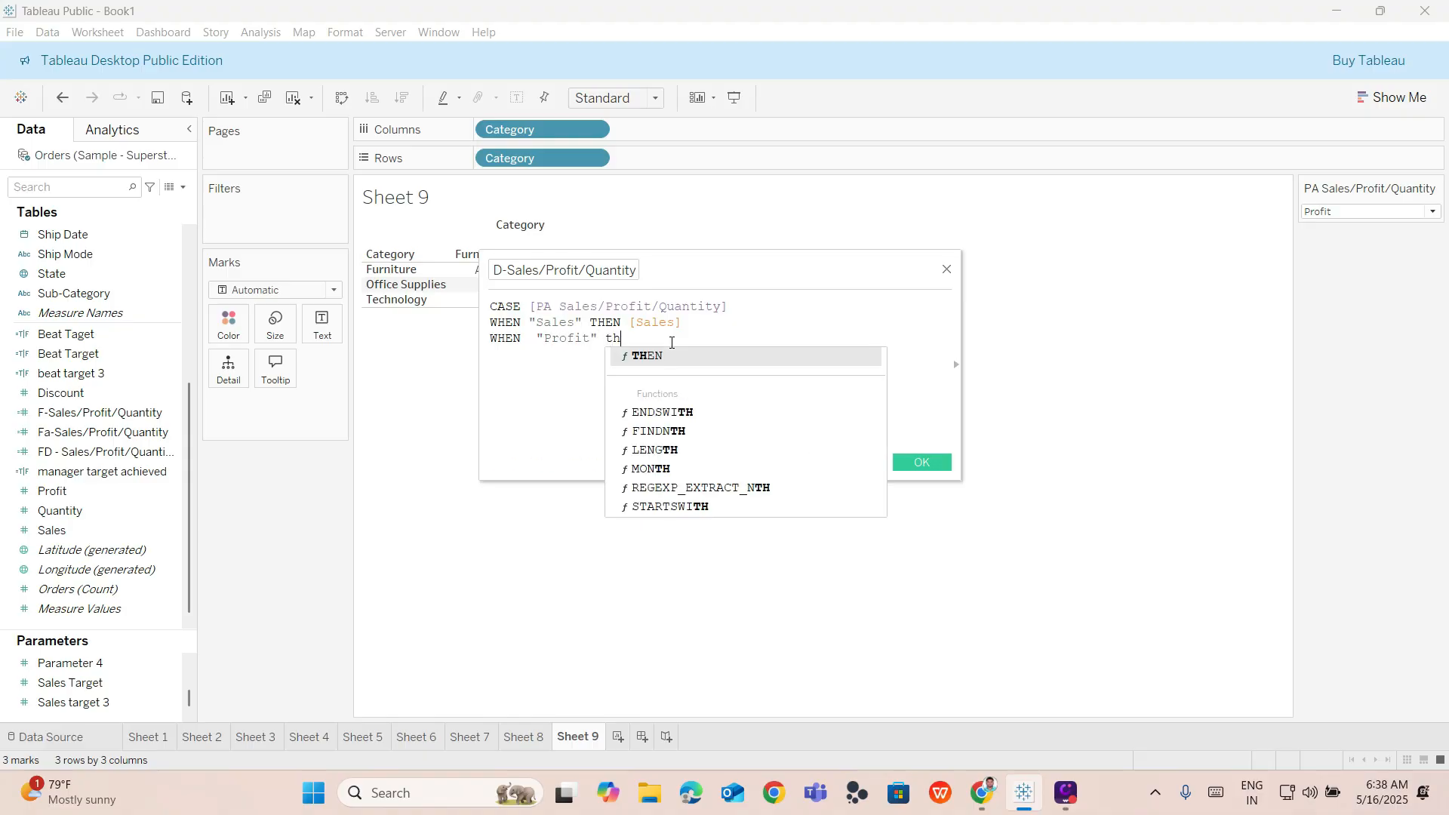
type(" p")
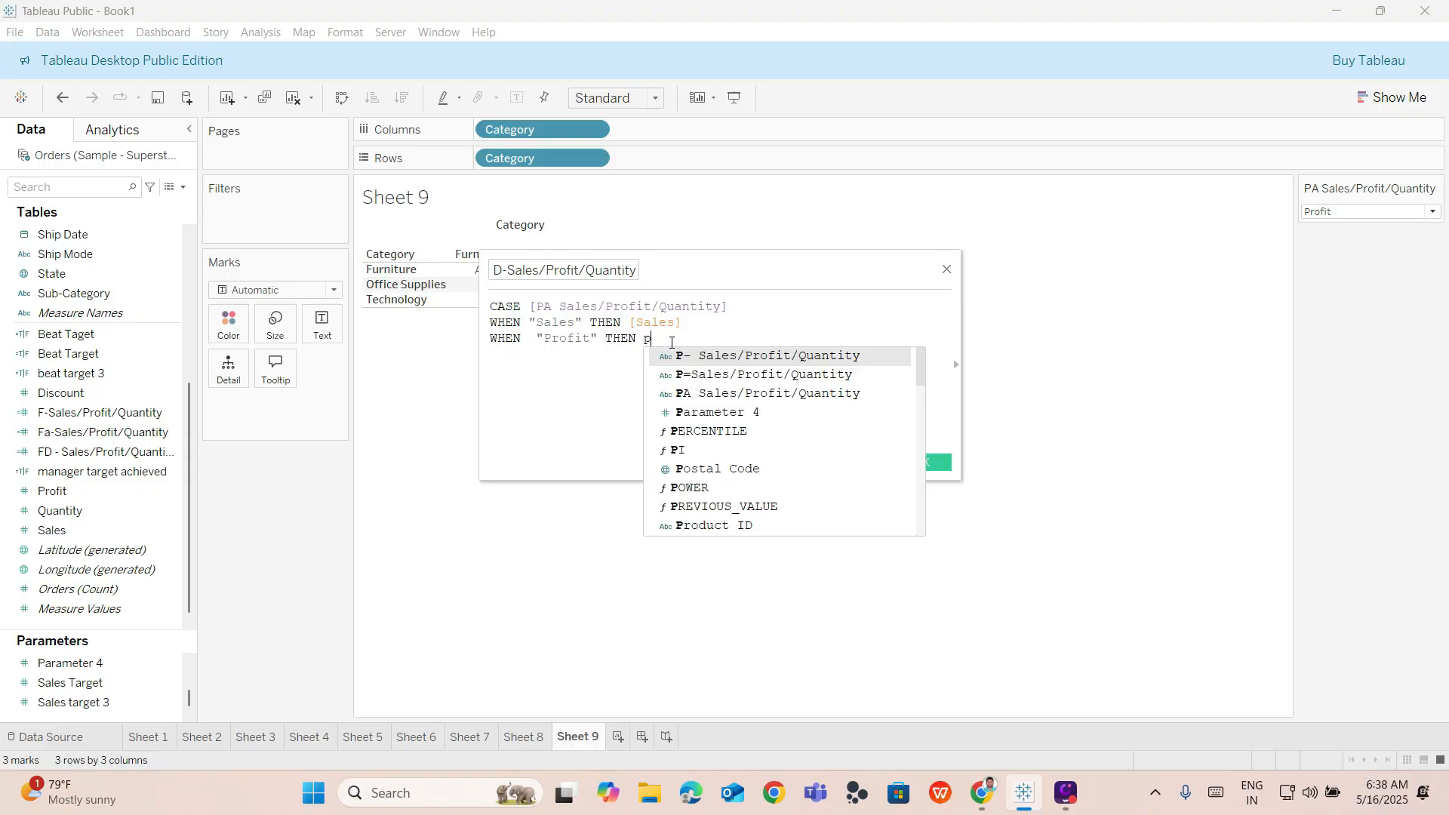
type("r")
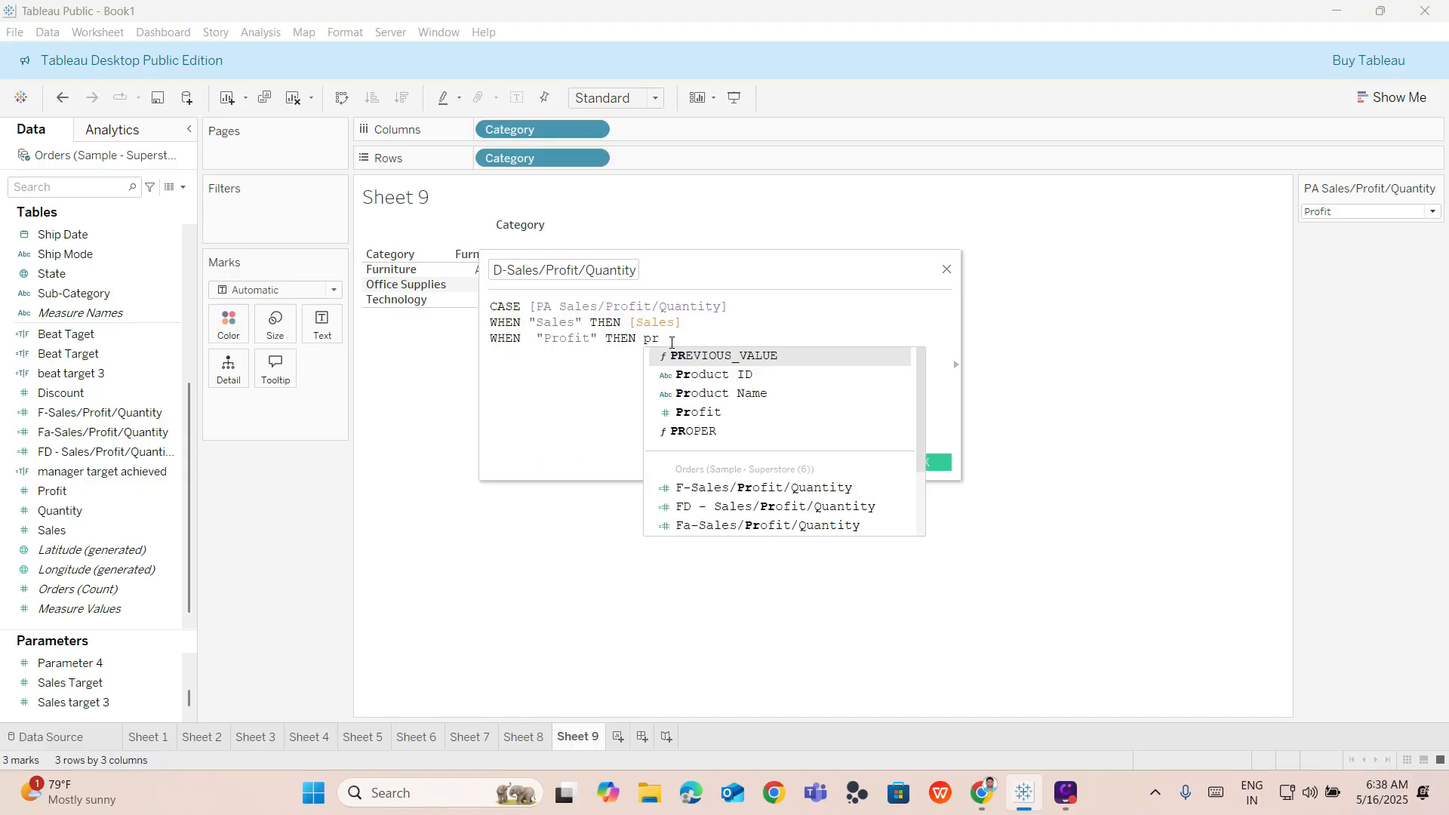
type("o")
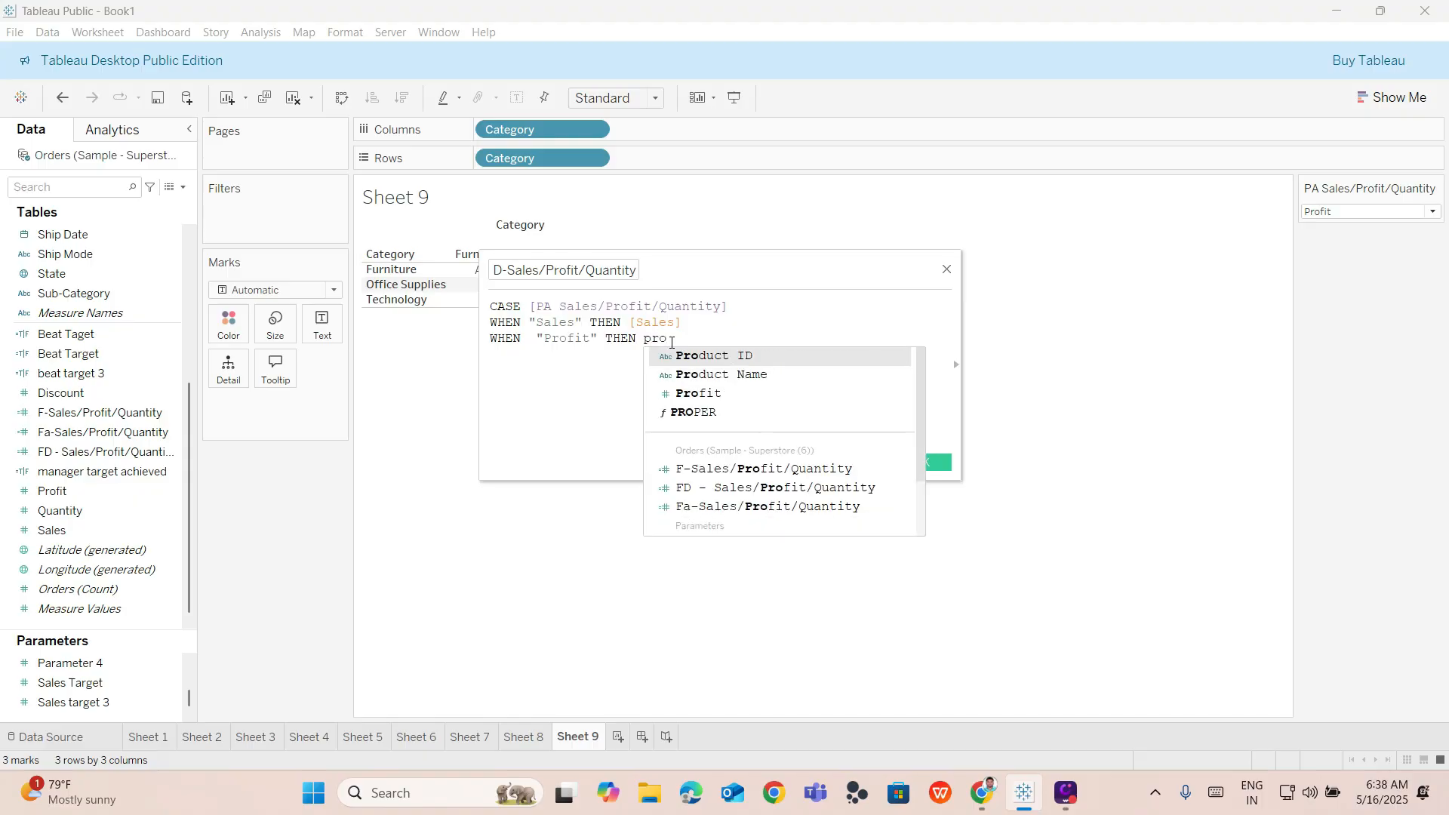
key("Down")
key("Down")
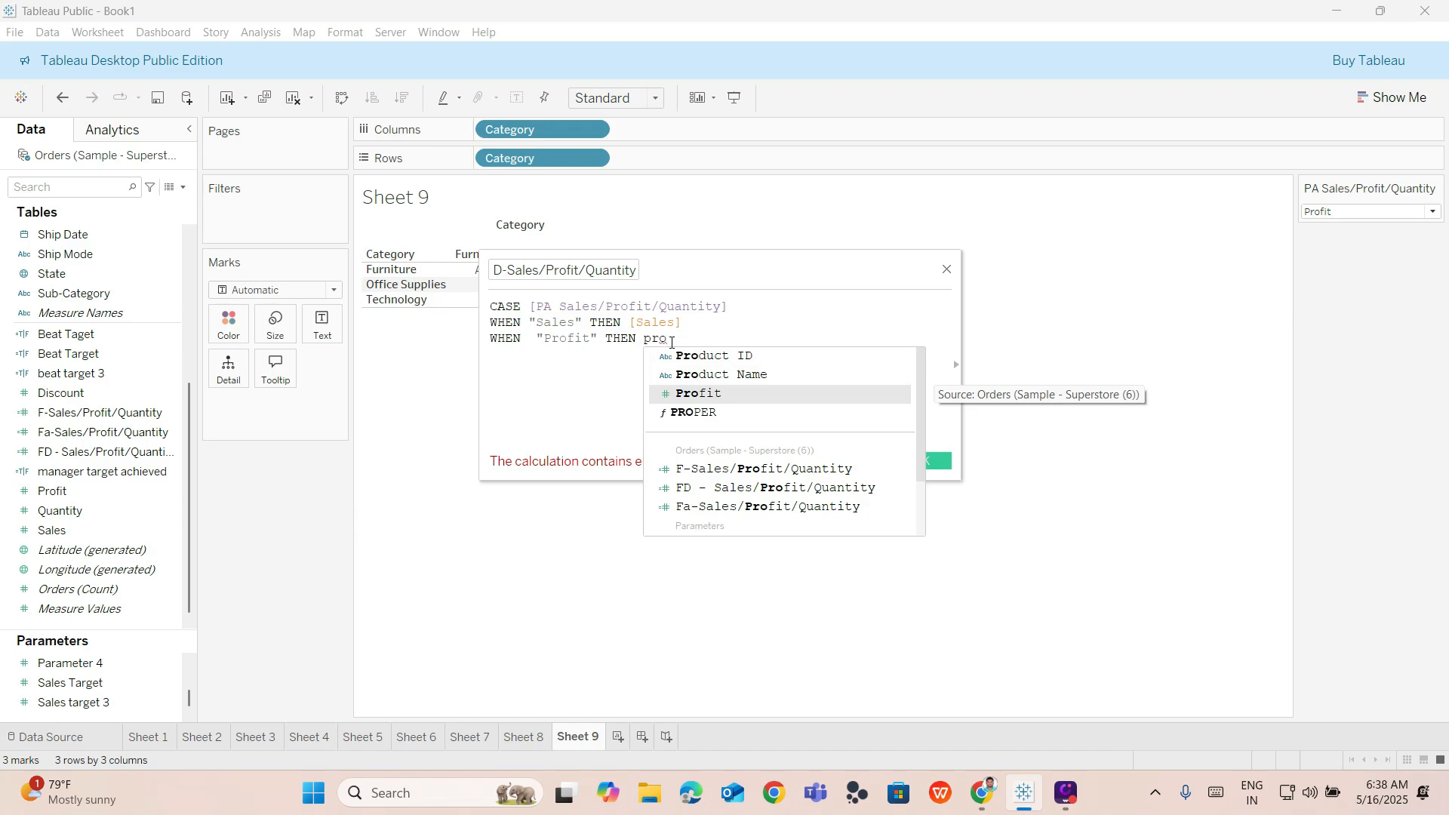
key("Return")
key("Return")
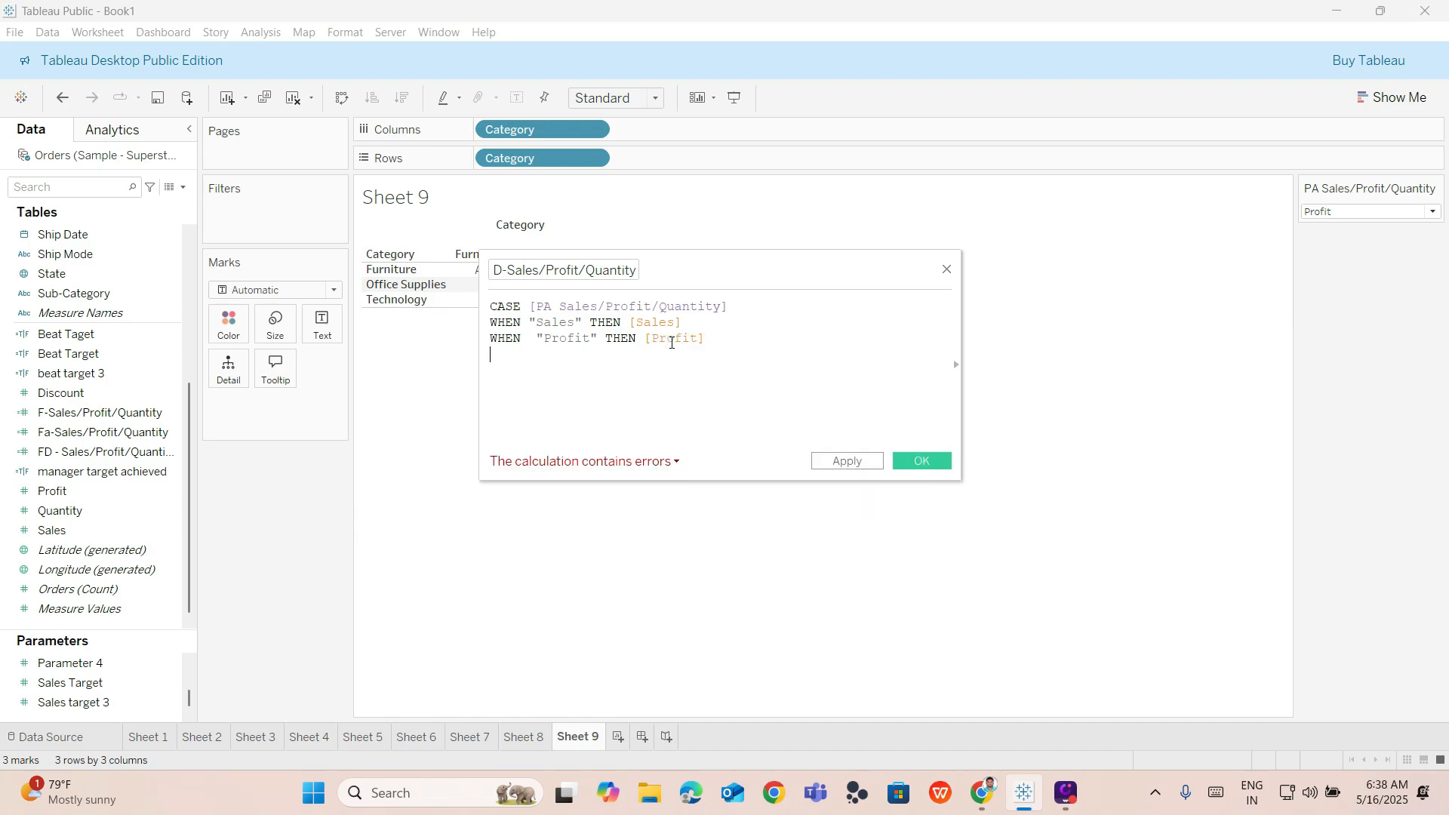
Start a third branch on a new line: WHEN "Quantity" THEN.
type("whre")
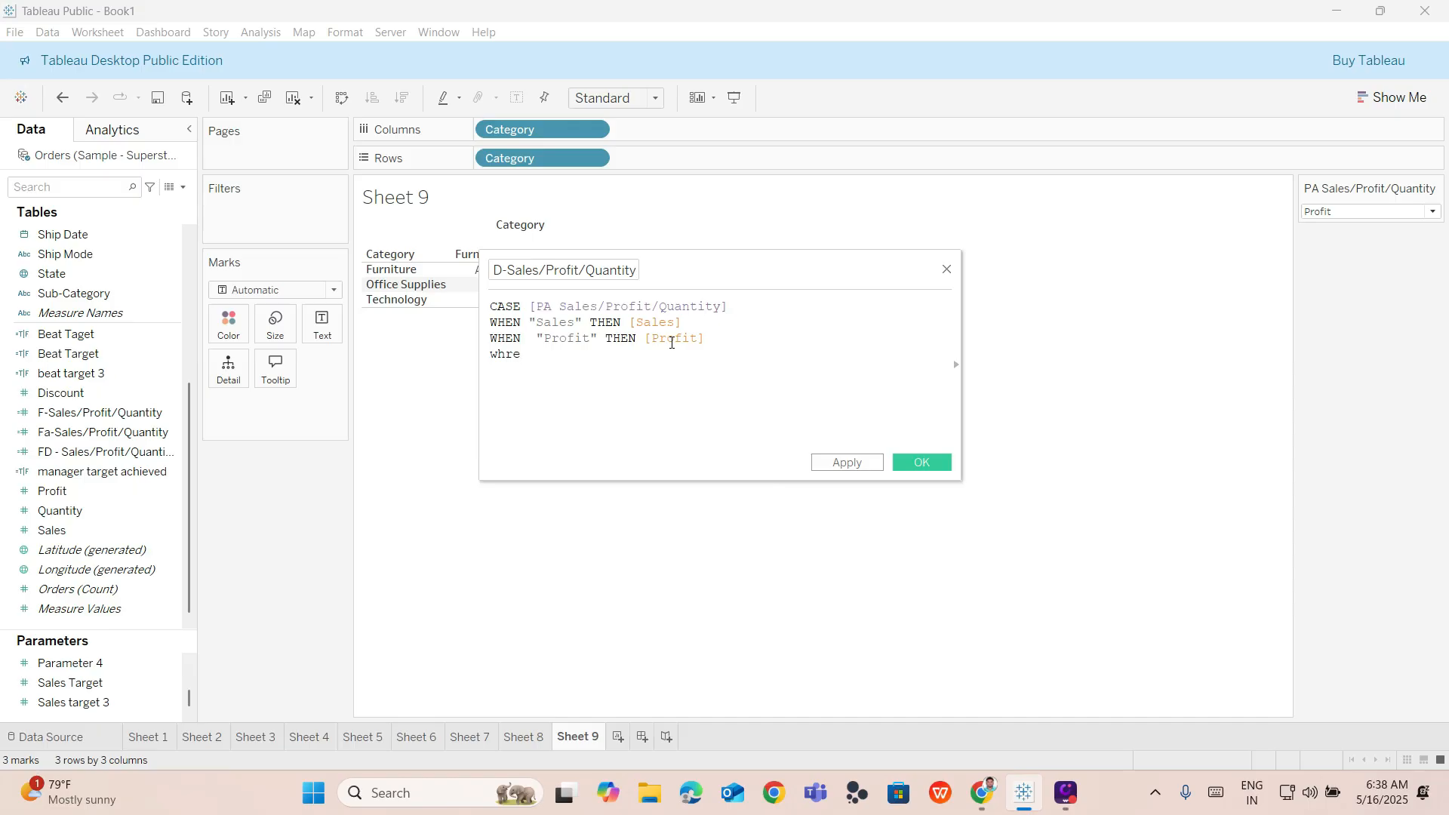
key("BackSpace")
key("BackSpace")
key("Return")
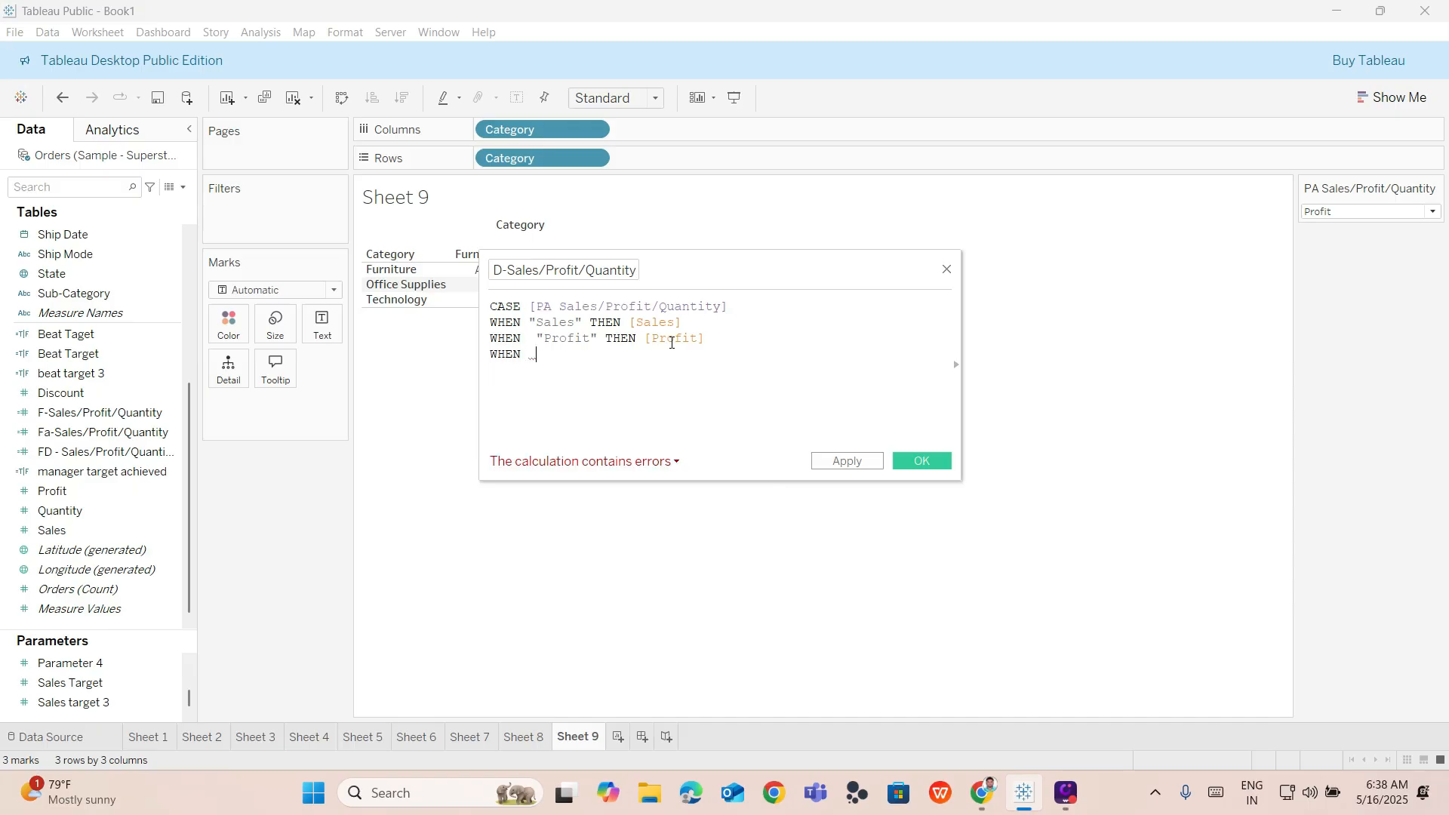
type("\"")
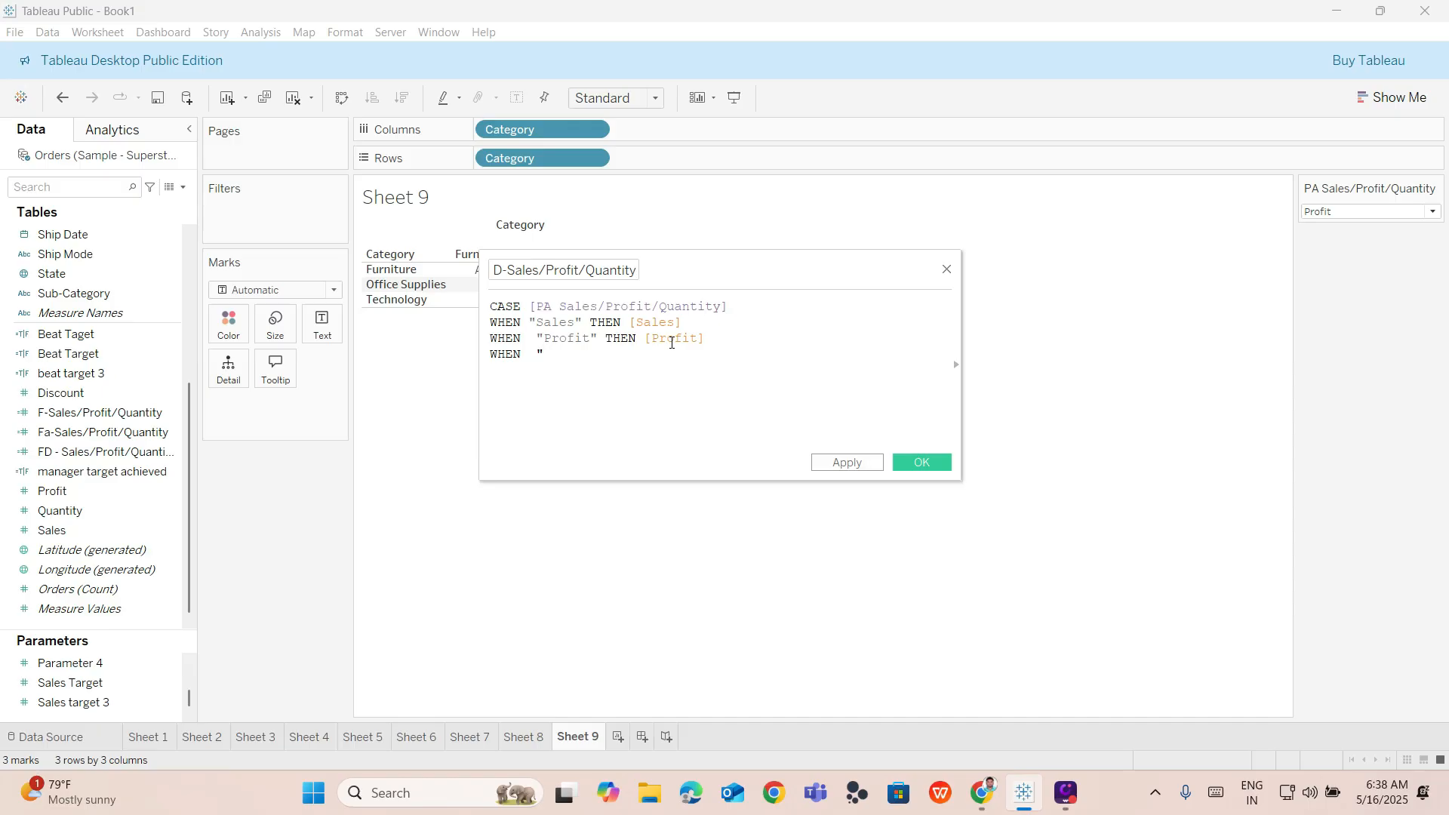
type("Quantity\" the")
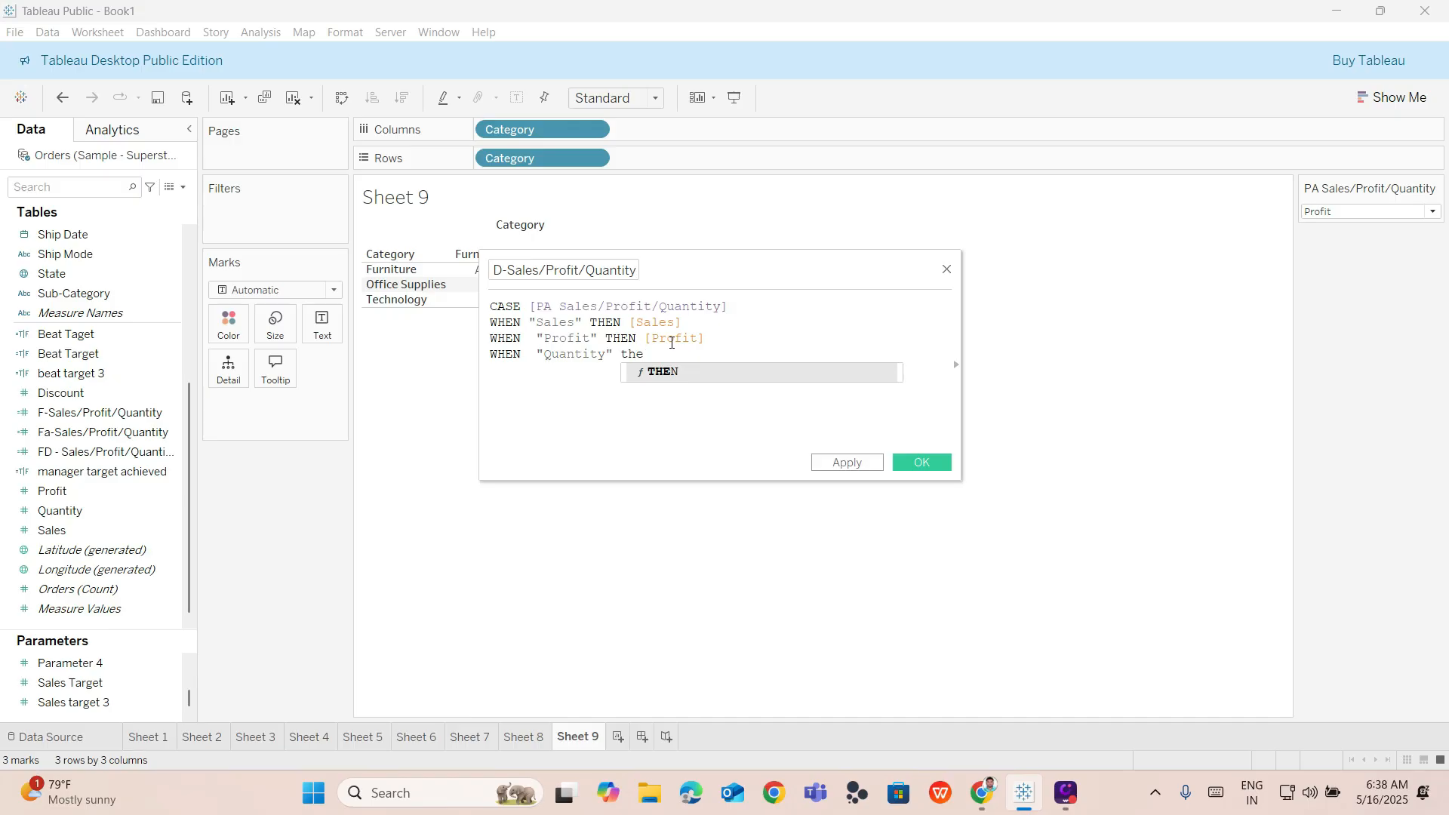
key("Return")
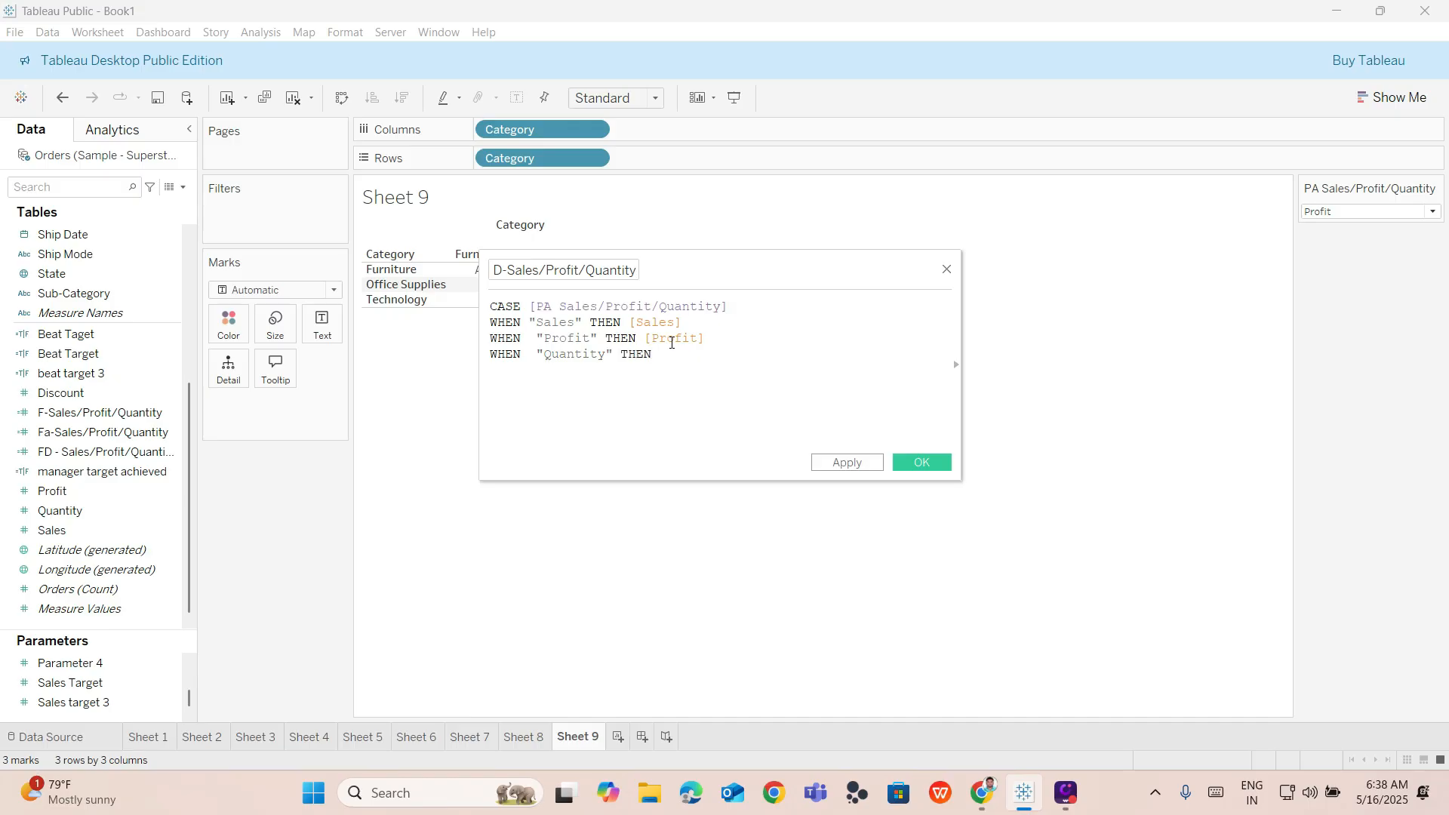
Complete the third branch with the [Quantity] field after THEN.
type("\"Q")
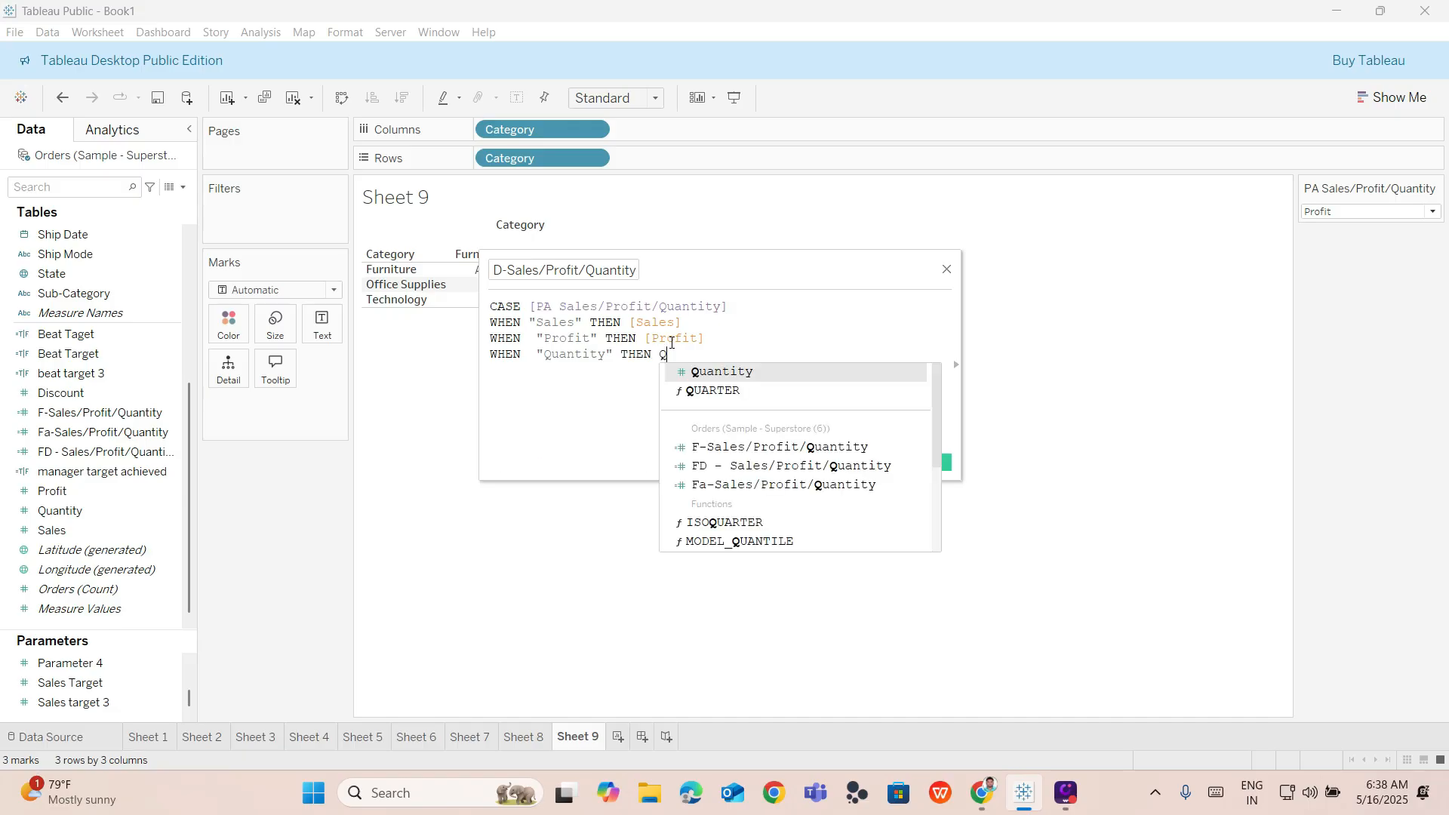
key("Return")
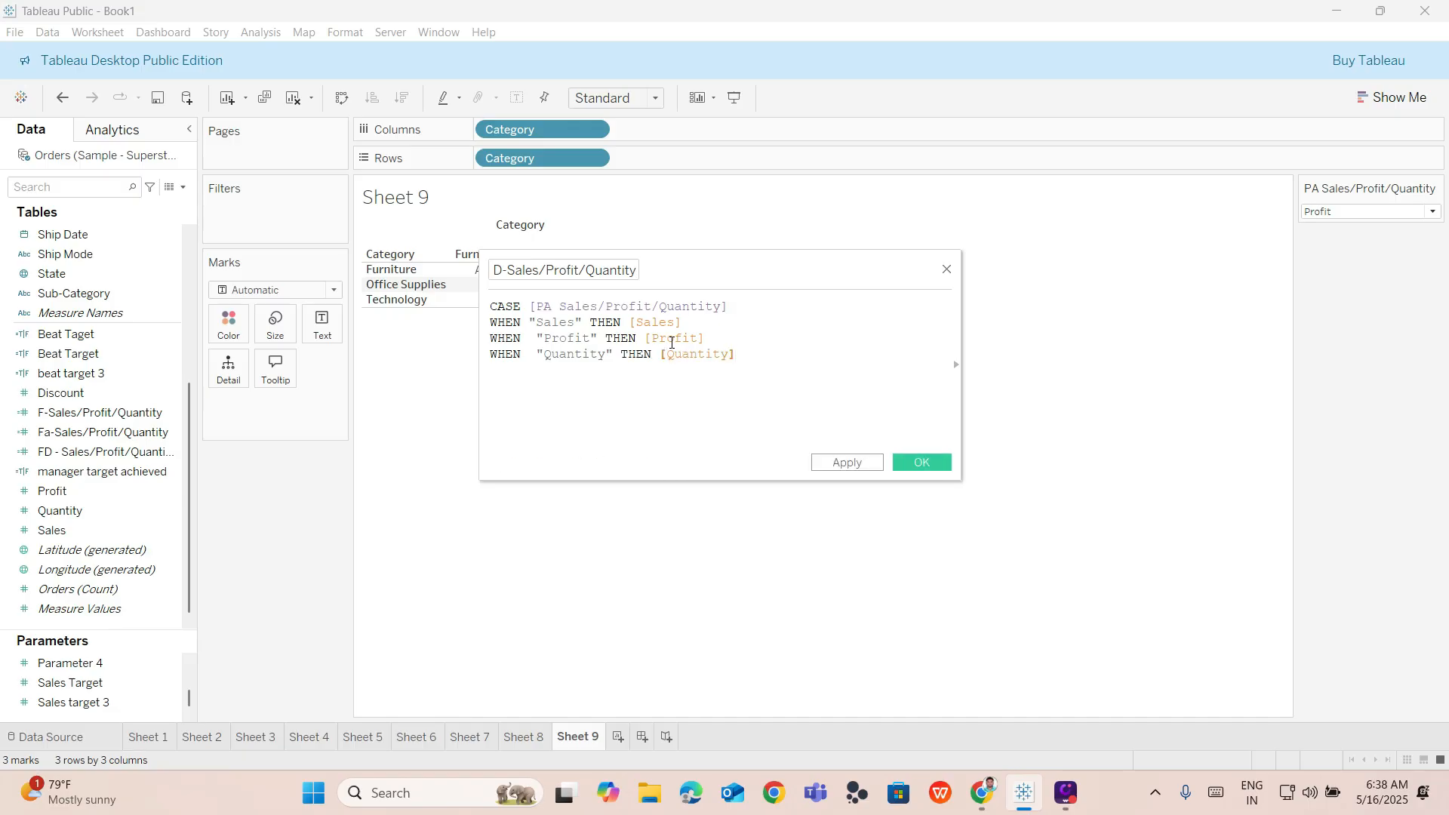
Close the CASE statement with END on a new line.
key("Return")
type("end")
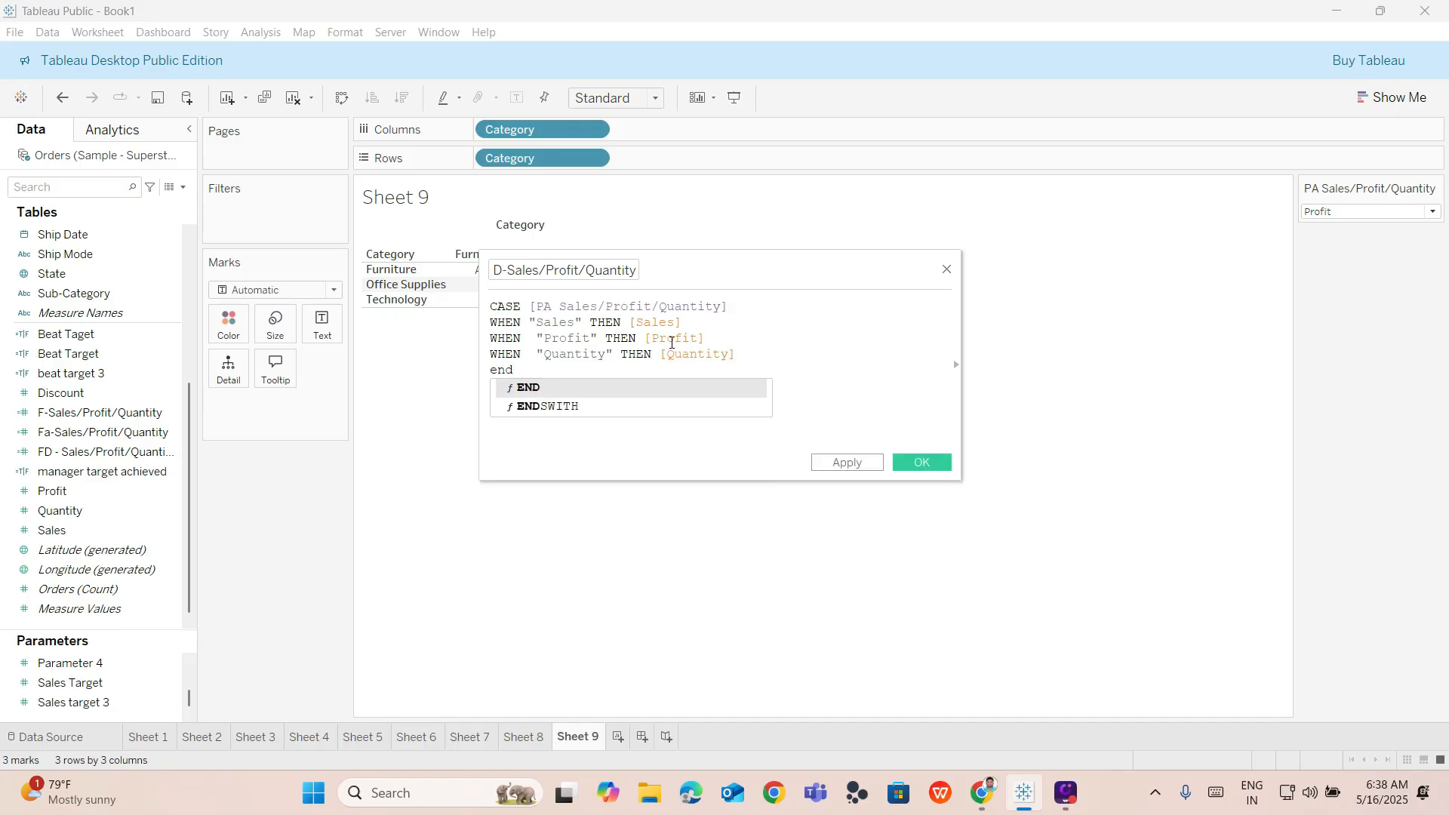
key("Return")
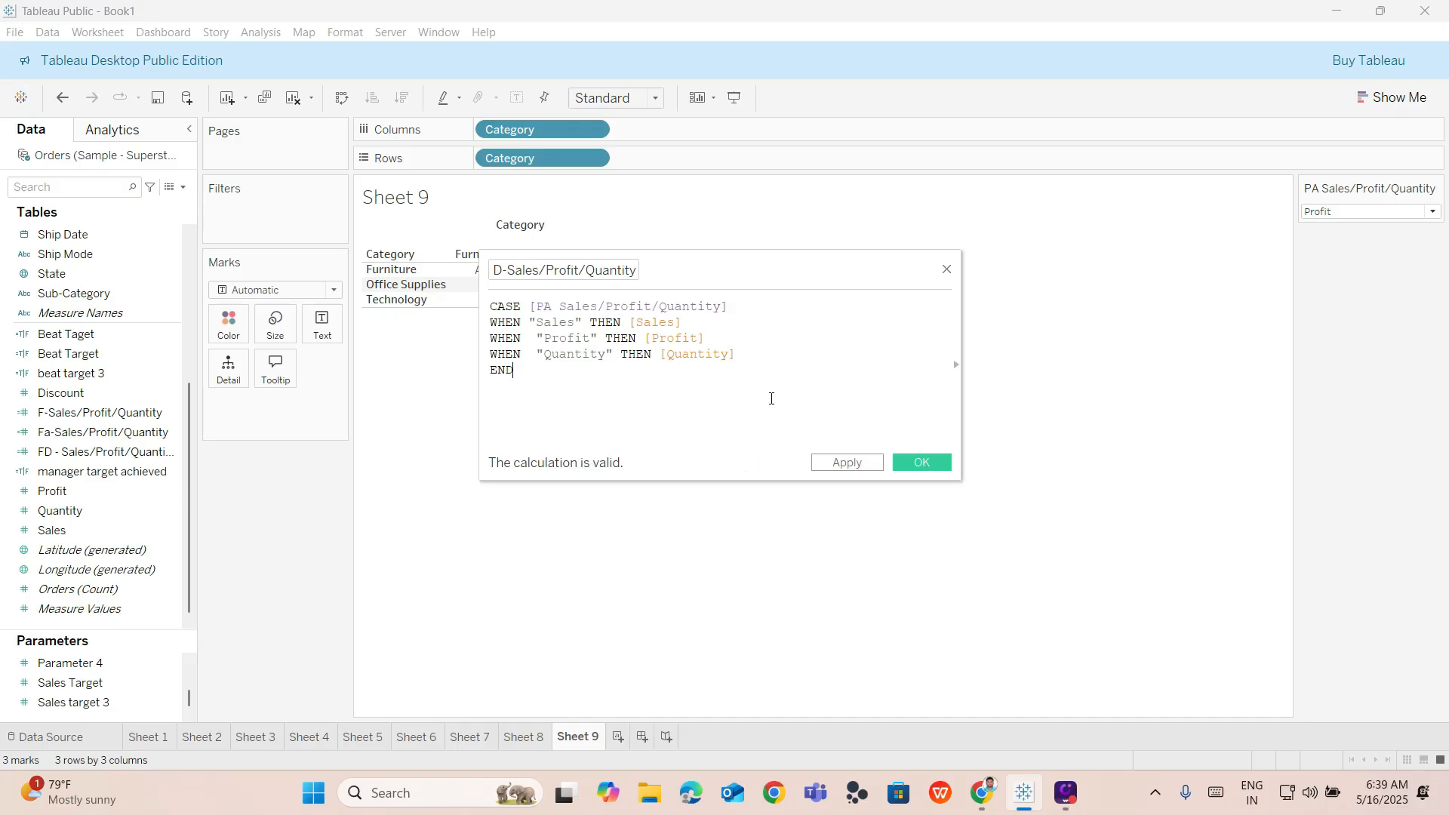
Try changing the capitalisation of Quantity in the third branch's string and field reference.
left_click(554, 354)
key("BackSpace")
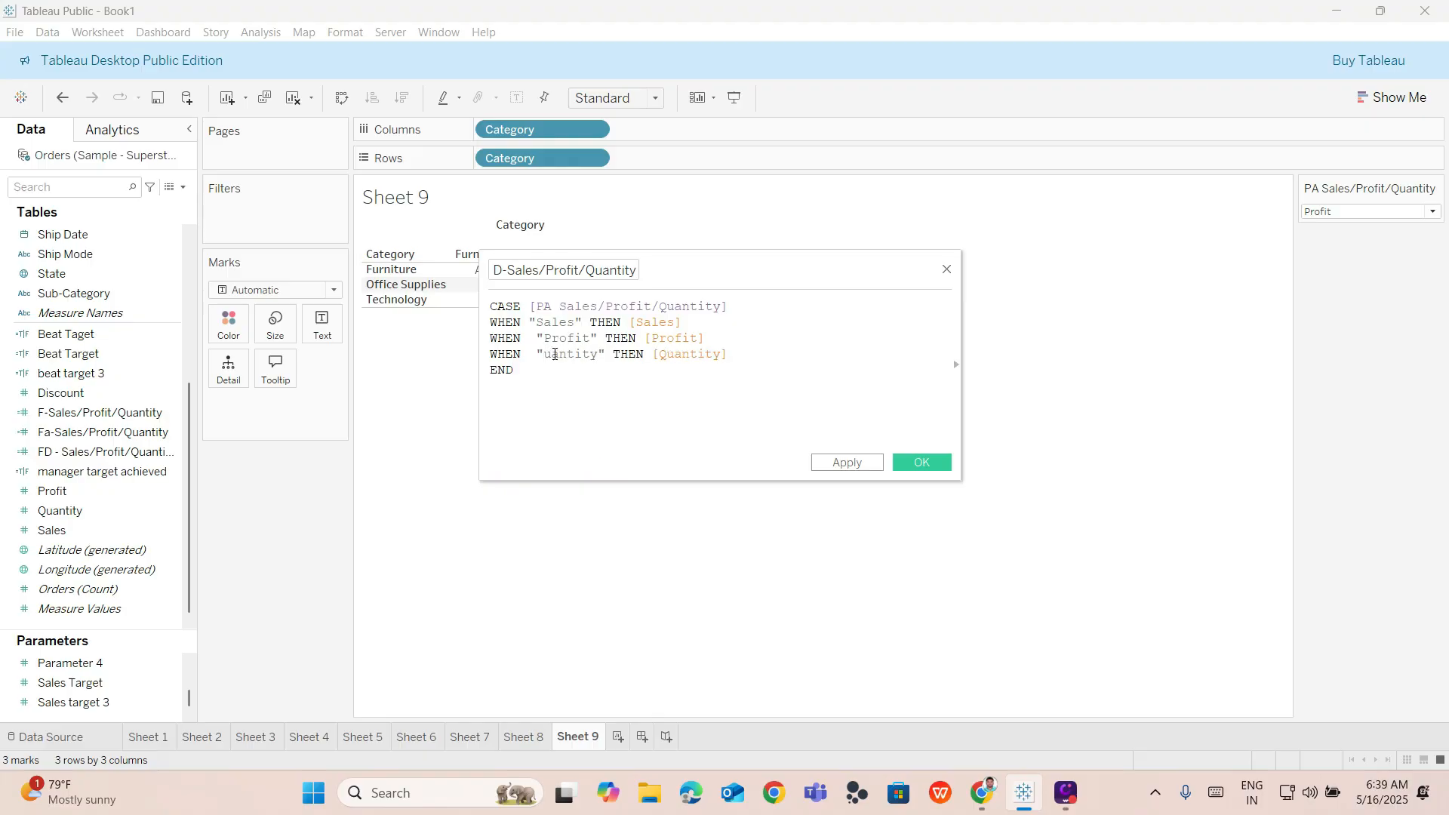
type("q")
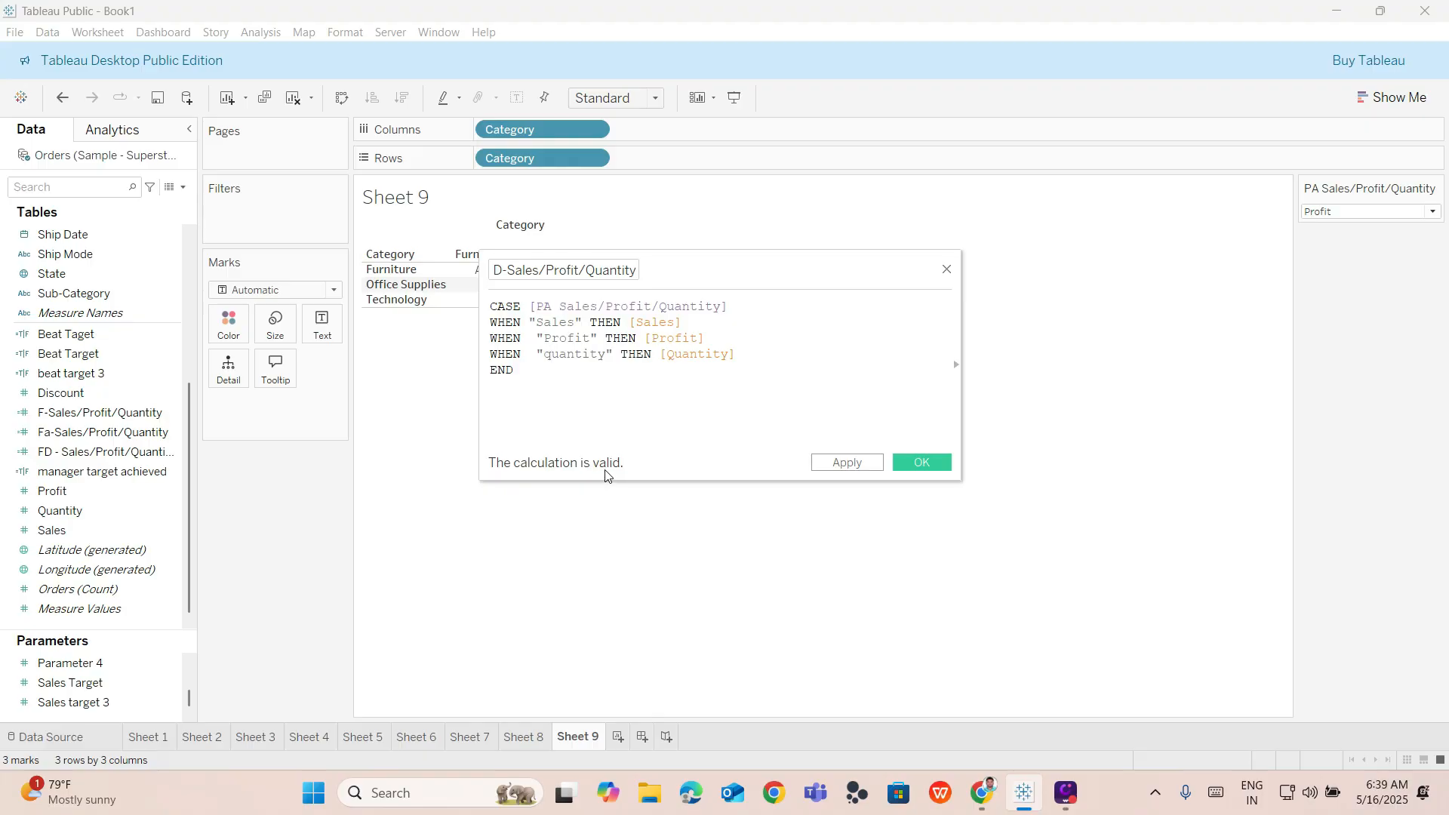
left_click(616, 418)
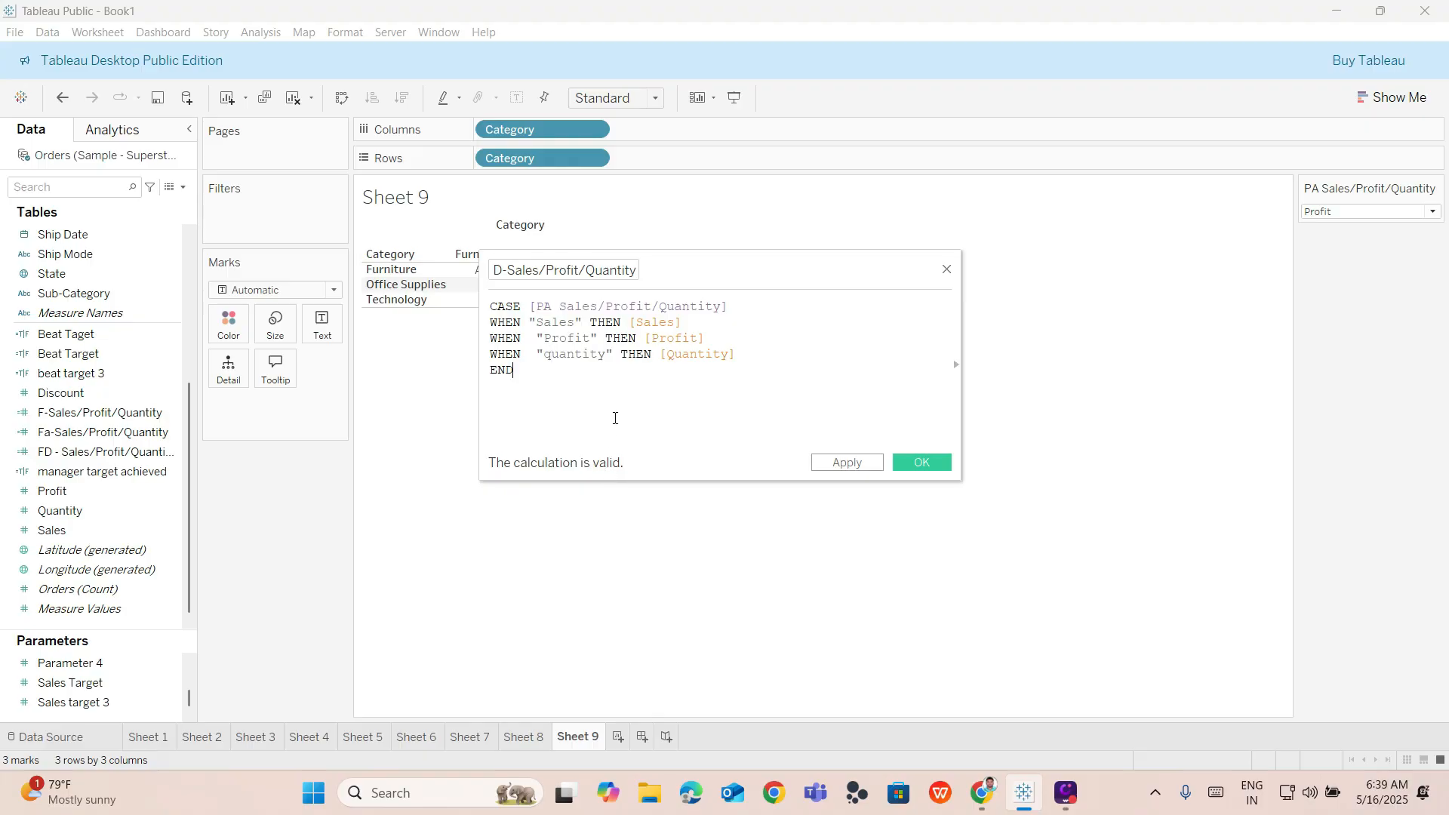
left_click(552, 354)
key("BackSpace")
type("Q")
key("BackSpace")
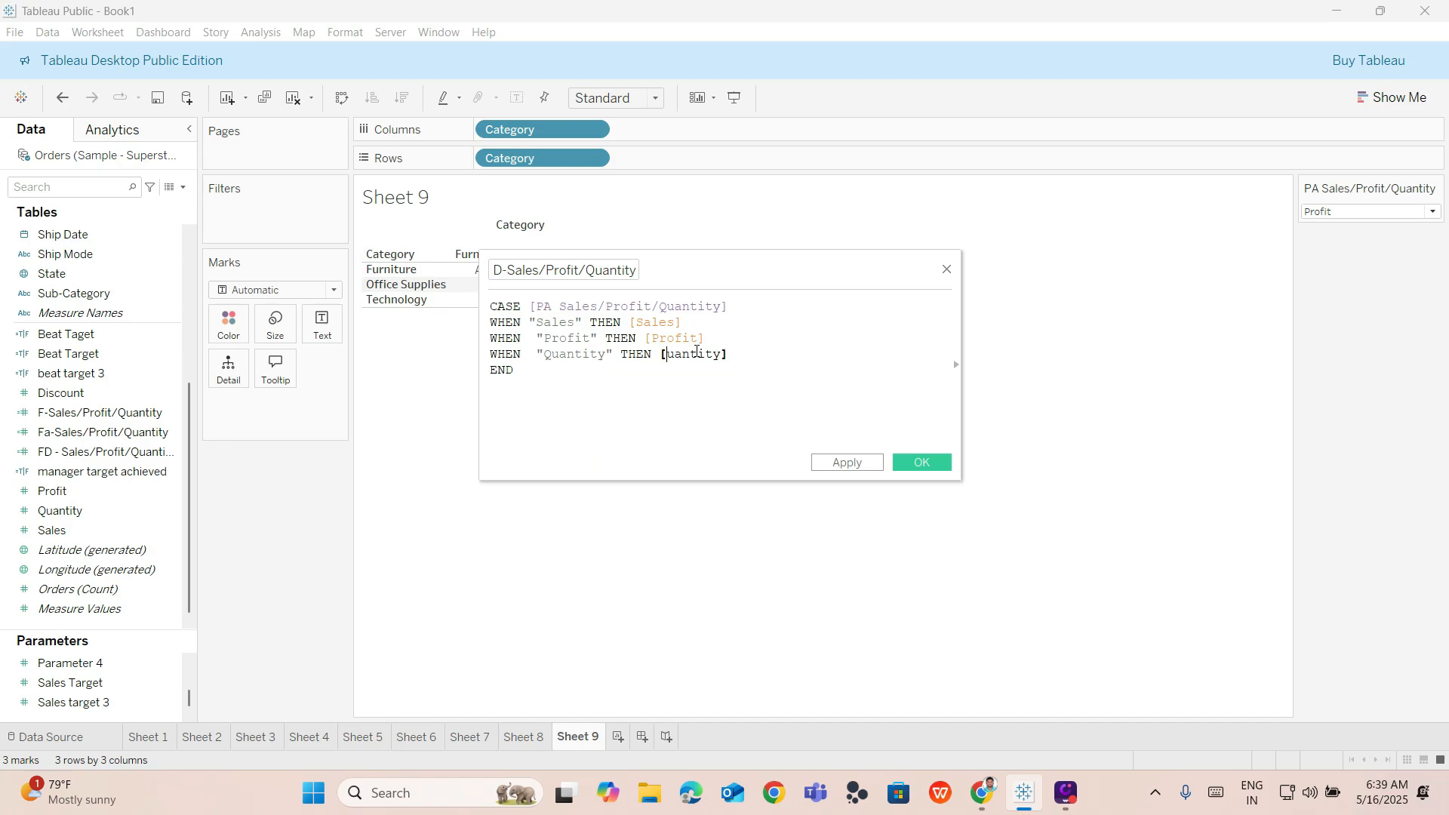
type("q")
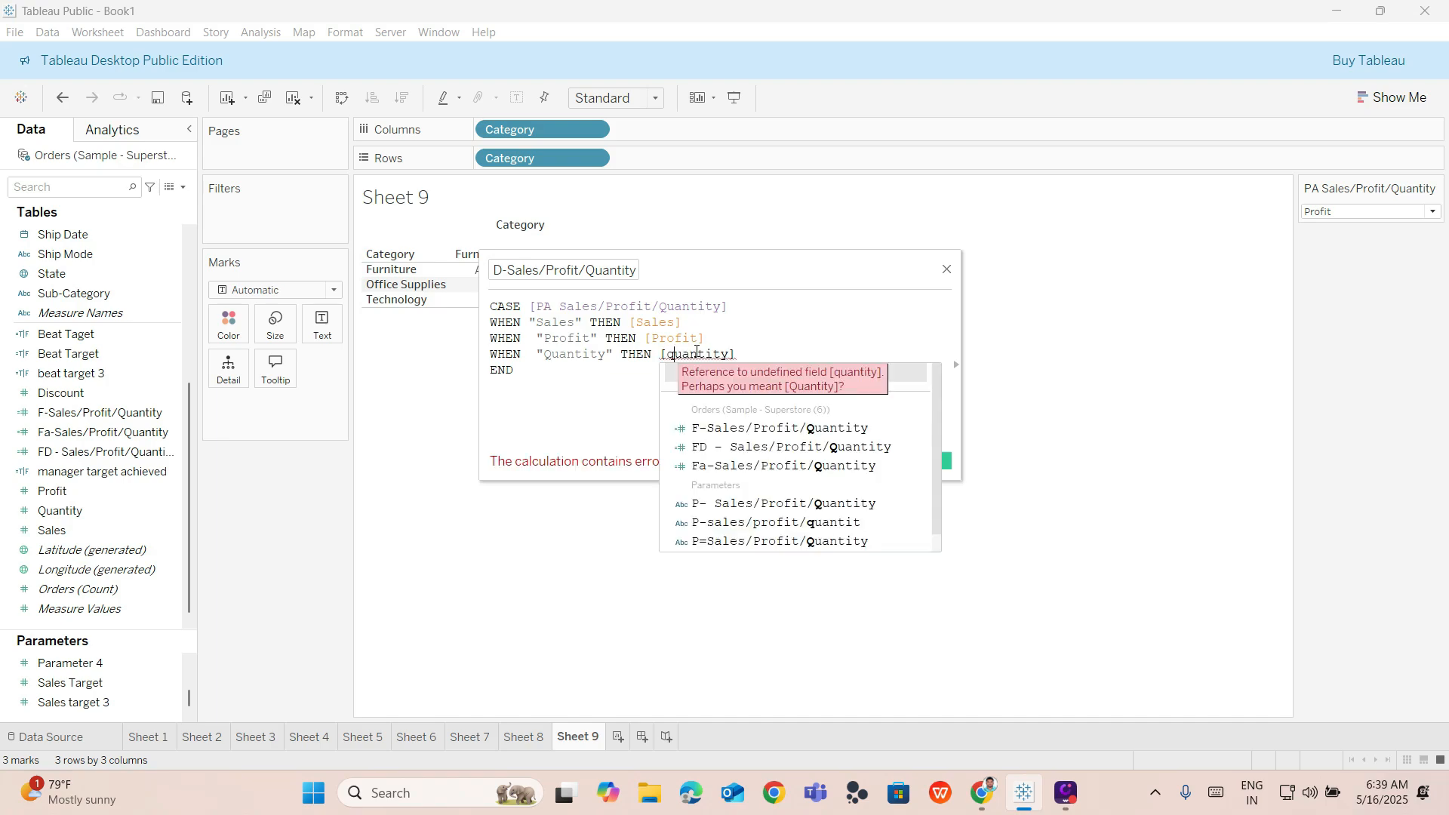
left_click(778, 328)
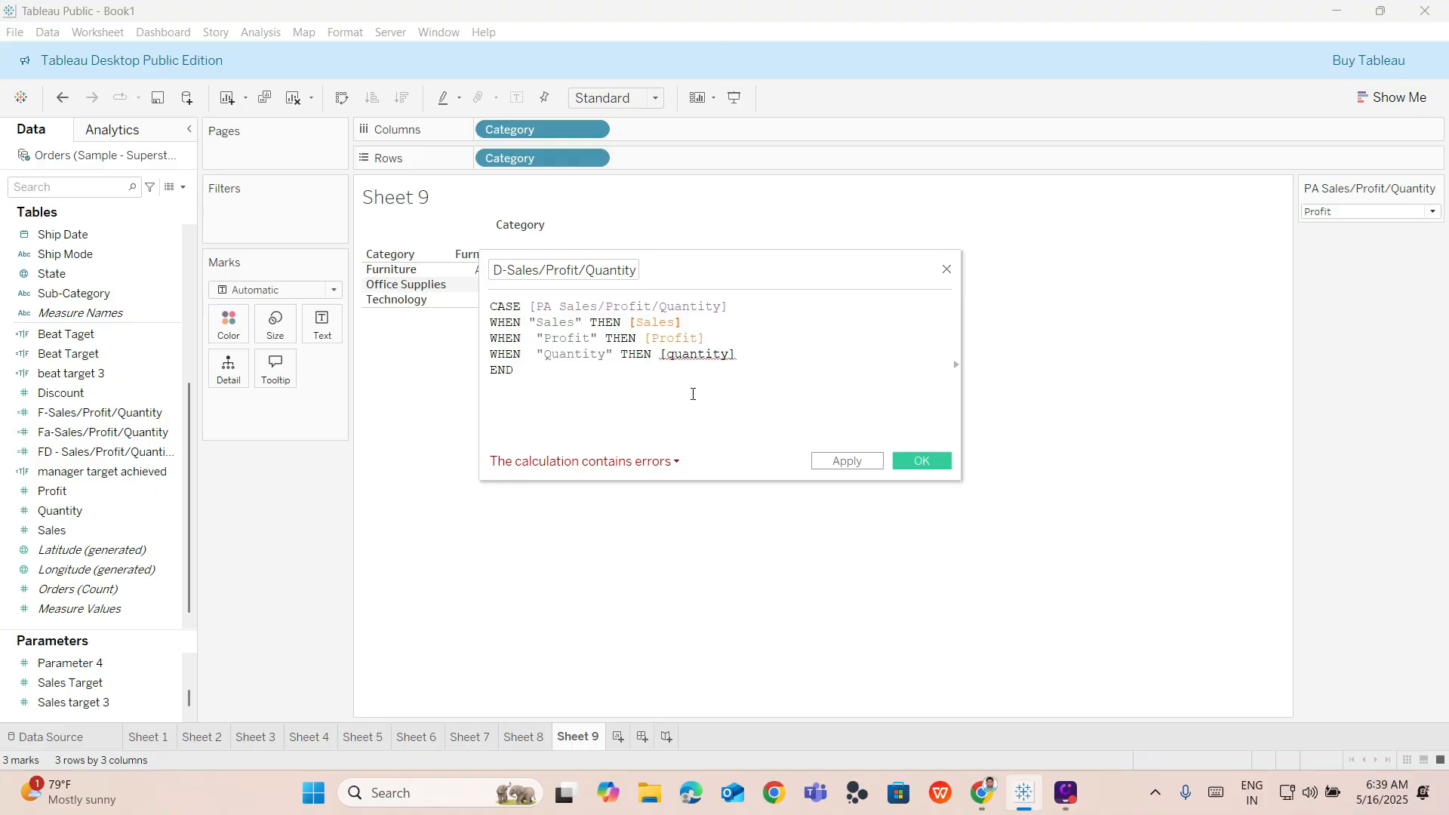
mouse_move(680, 359)
Restore the [Quantity] field reference with a capital Q, then apply and save the calculated field.
left_click(677, 354)
key("BackSpace")
type("Q")
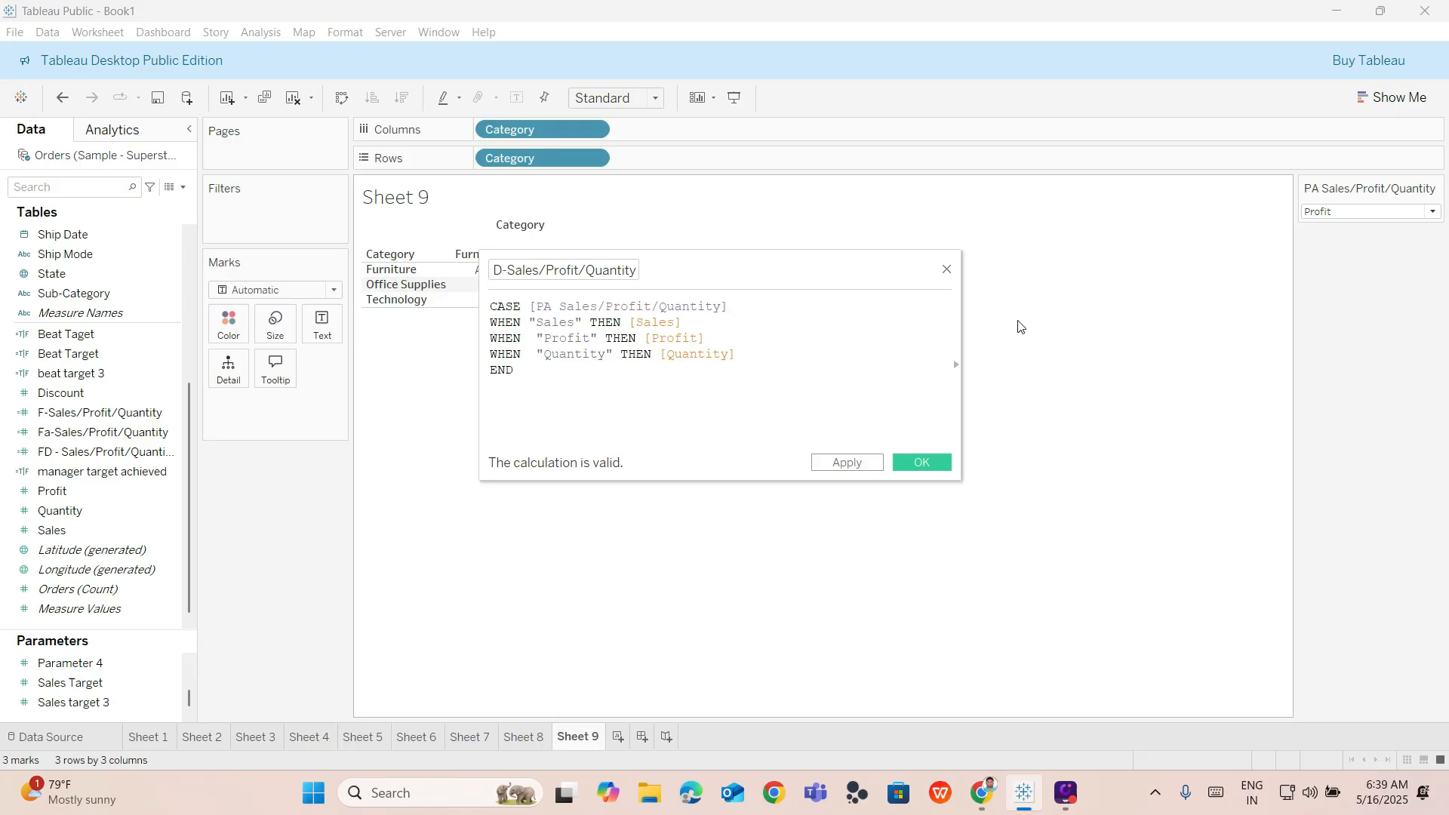
left_click(878, 465)
left_click(927, 467)
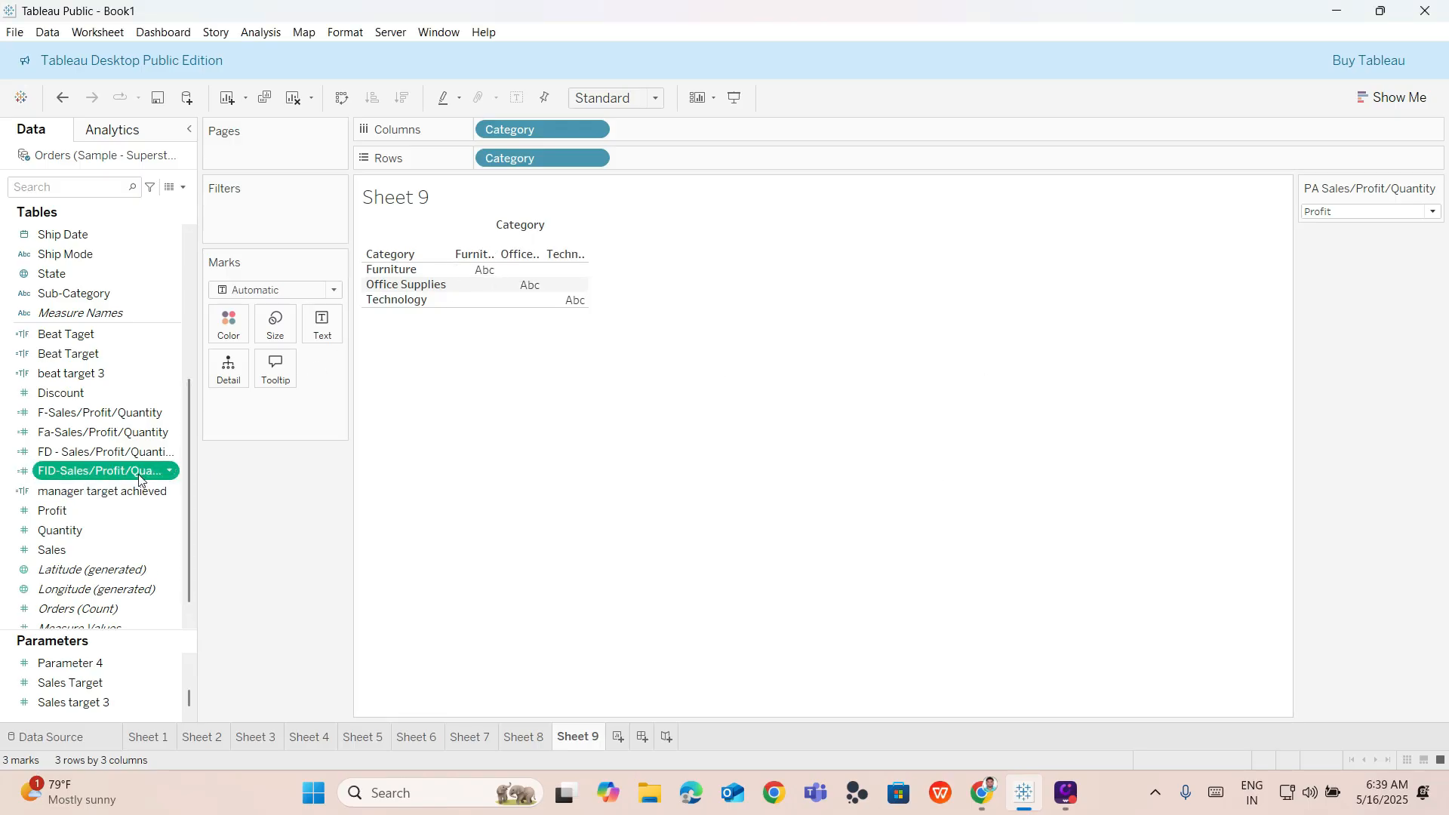
Remove Category from Rows and place FID-Sales/Profit/Quantity on Rows instead.
left_click_drag(559, 160, 76, 317)
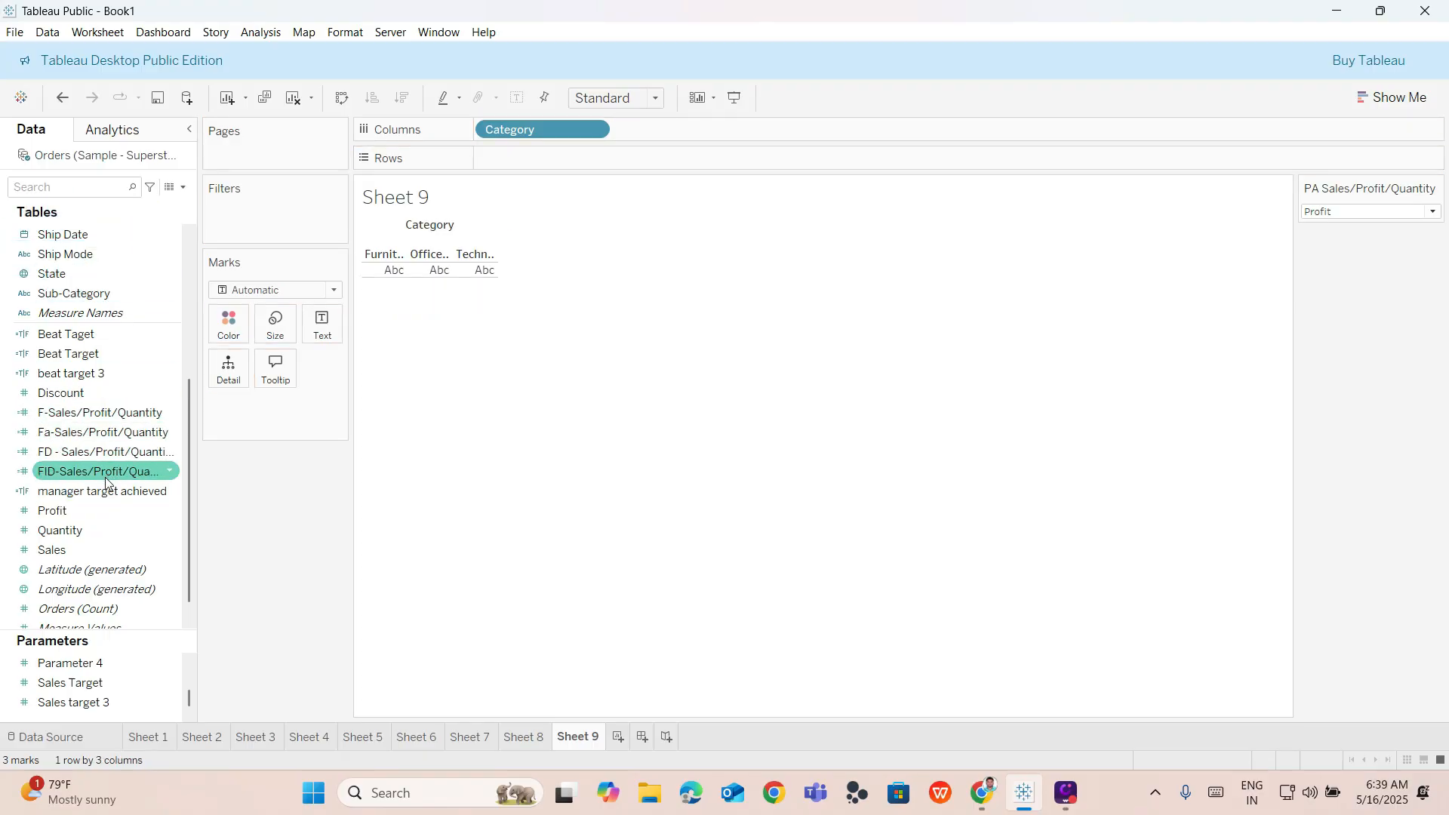
left_click_drag(102, 471, 536, 156)
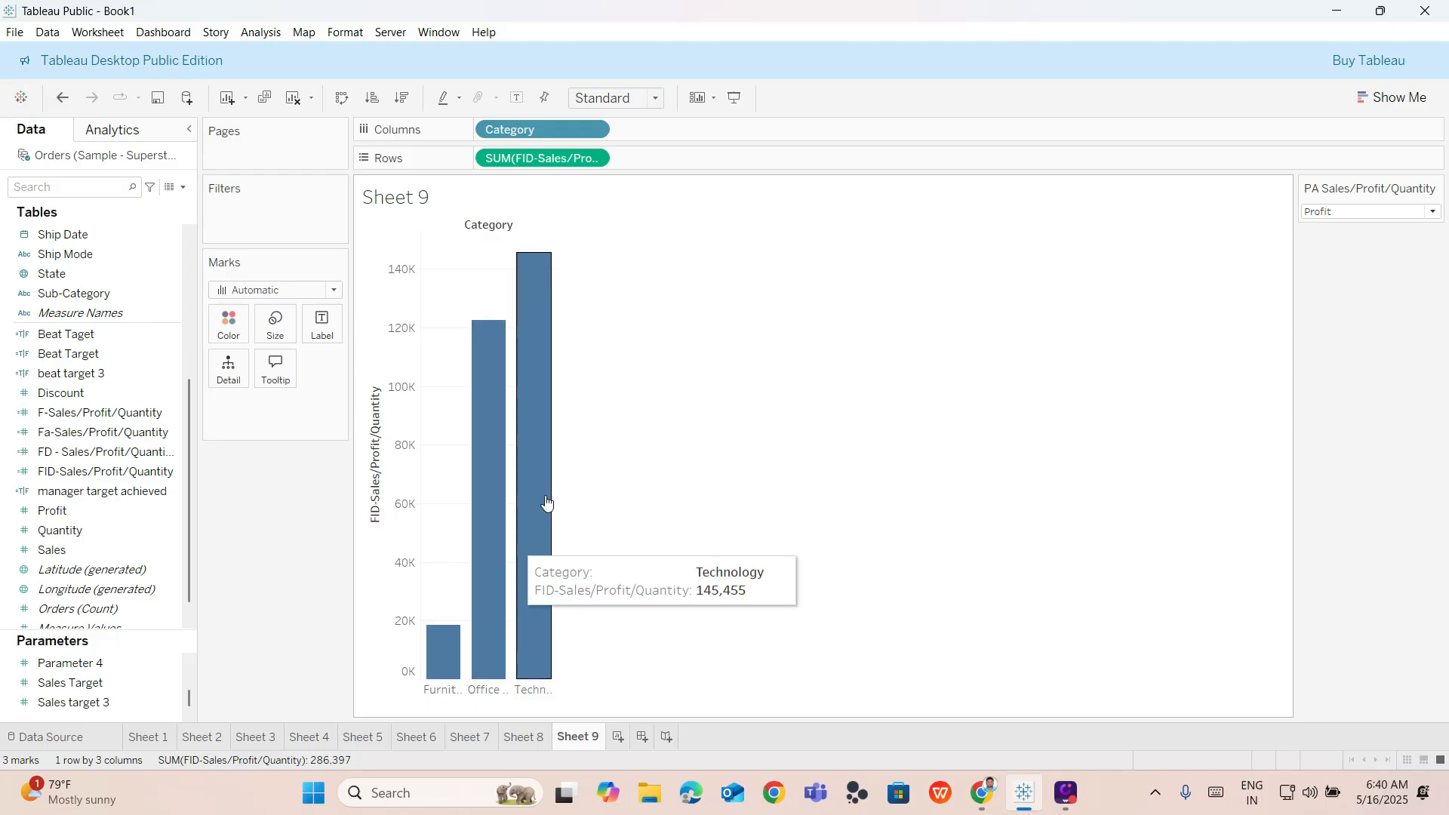
Test the chart by switching the PA Sales/Profit/Quantity parameter through Sales, Quantity and Profit.
left_click(1361, 214)
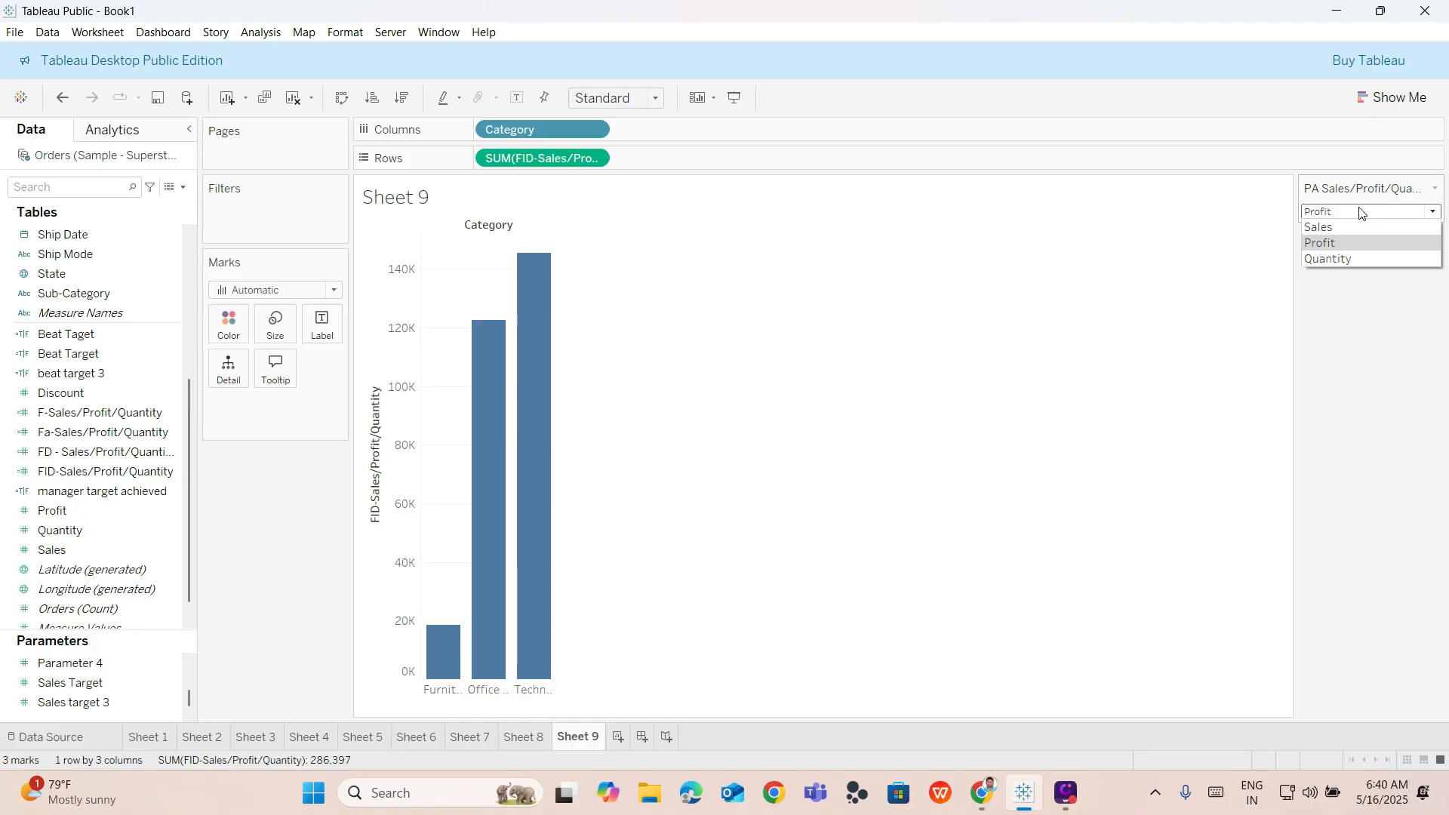
left_click(1340, 225)
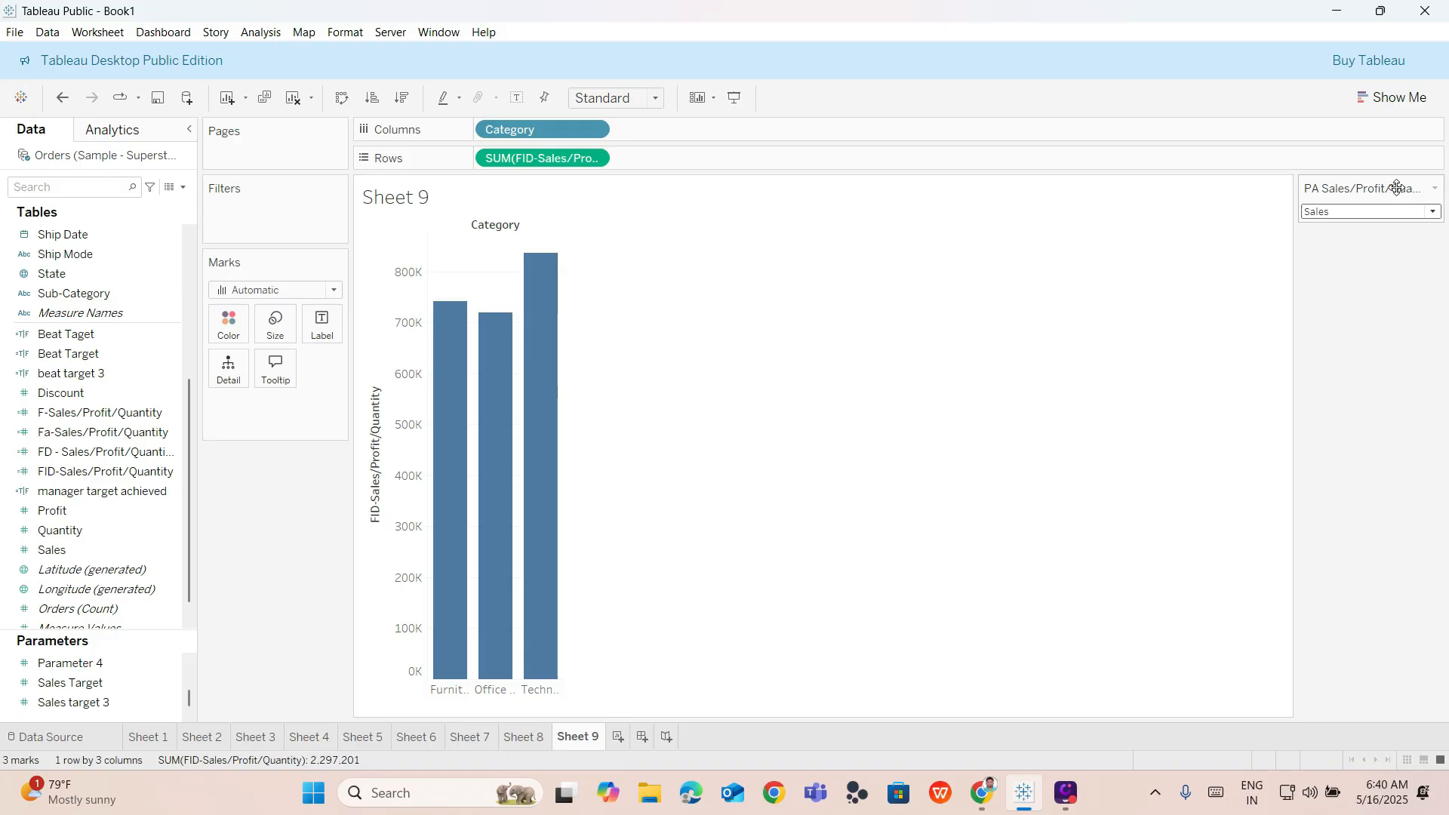
left_click(1371, 212)
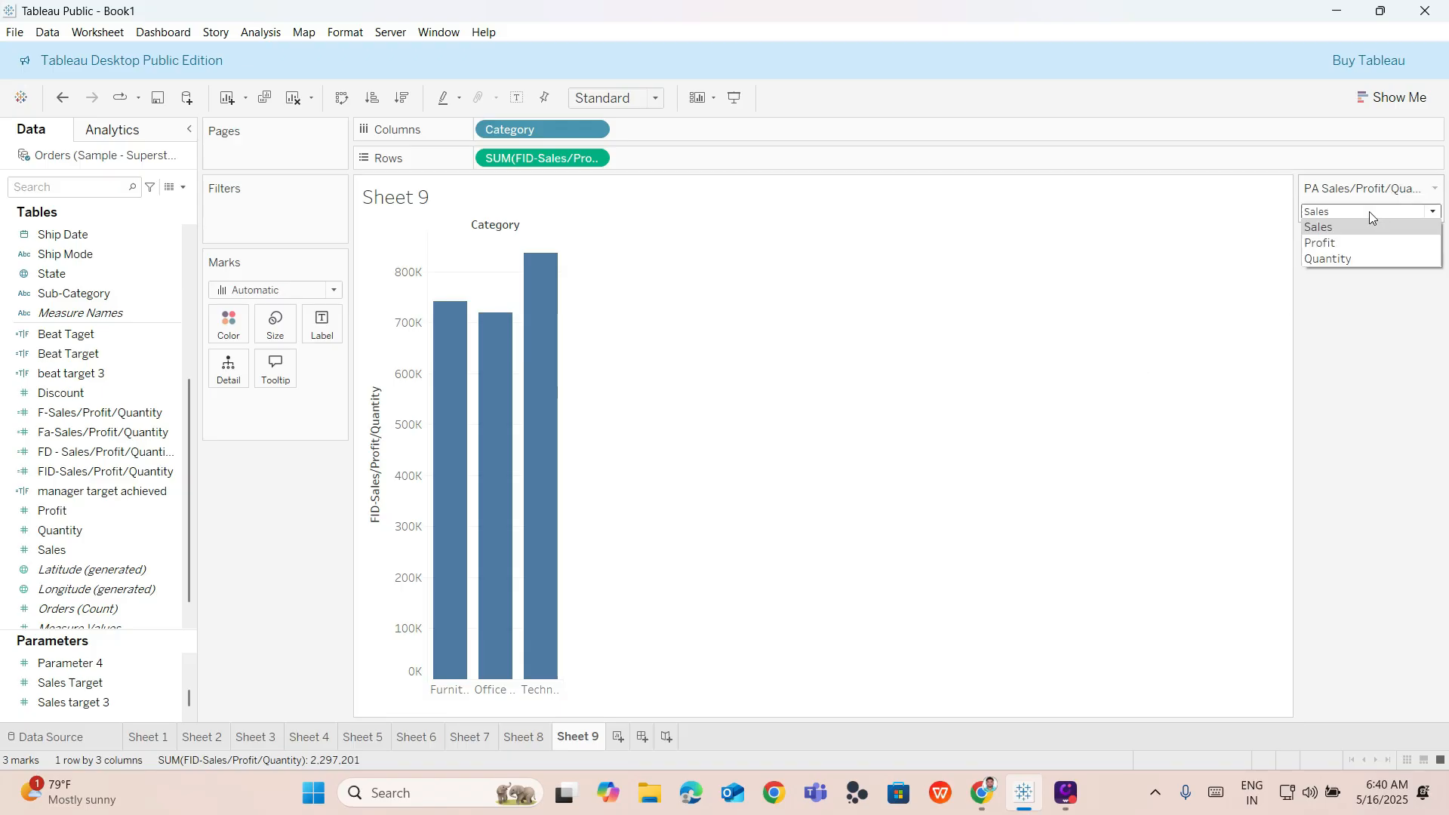
left_click(1358, 259)
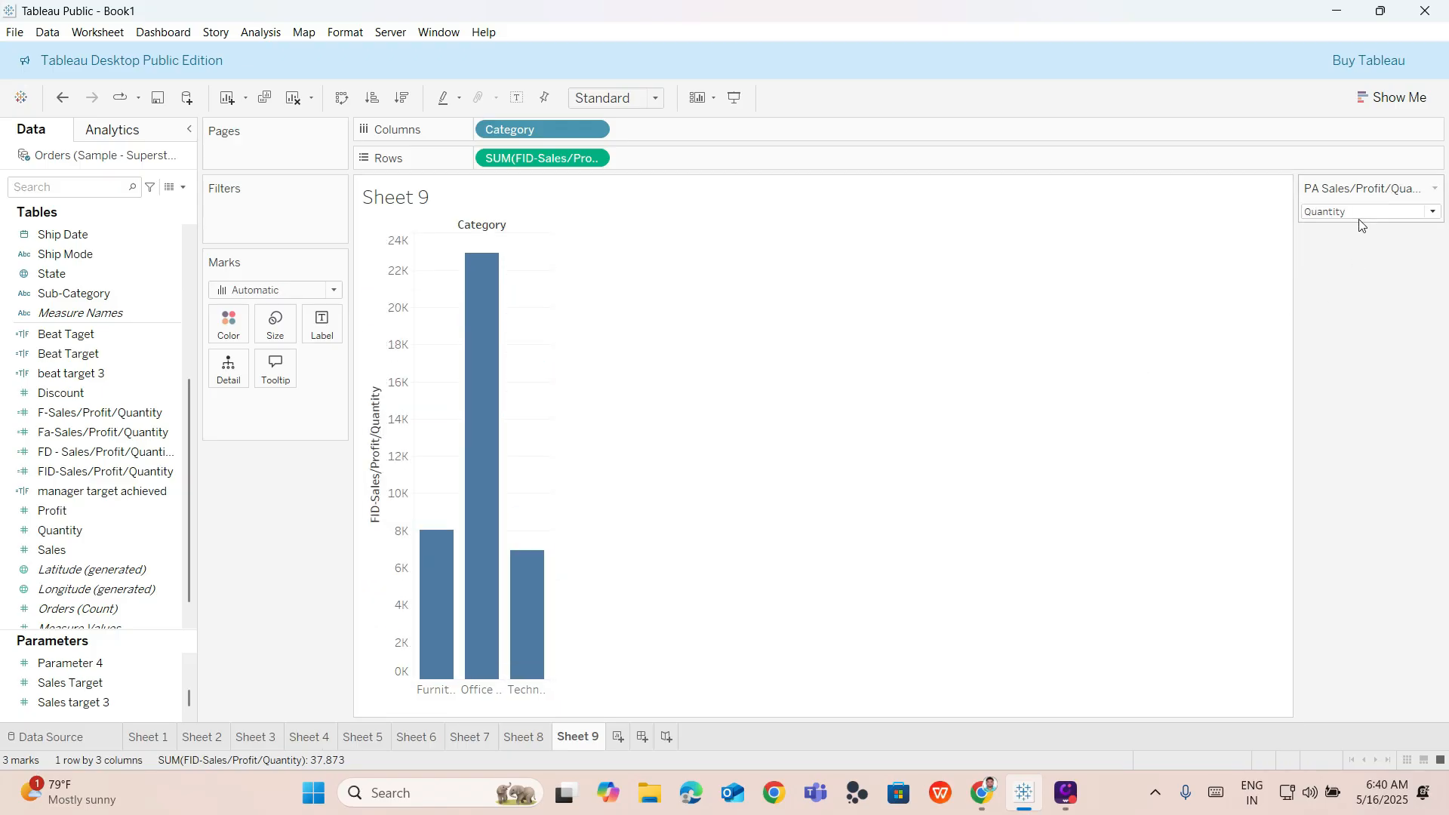
left_click(1359, 212)
left_click(1345, 244)
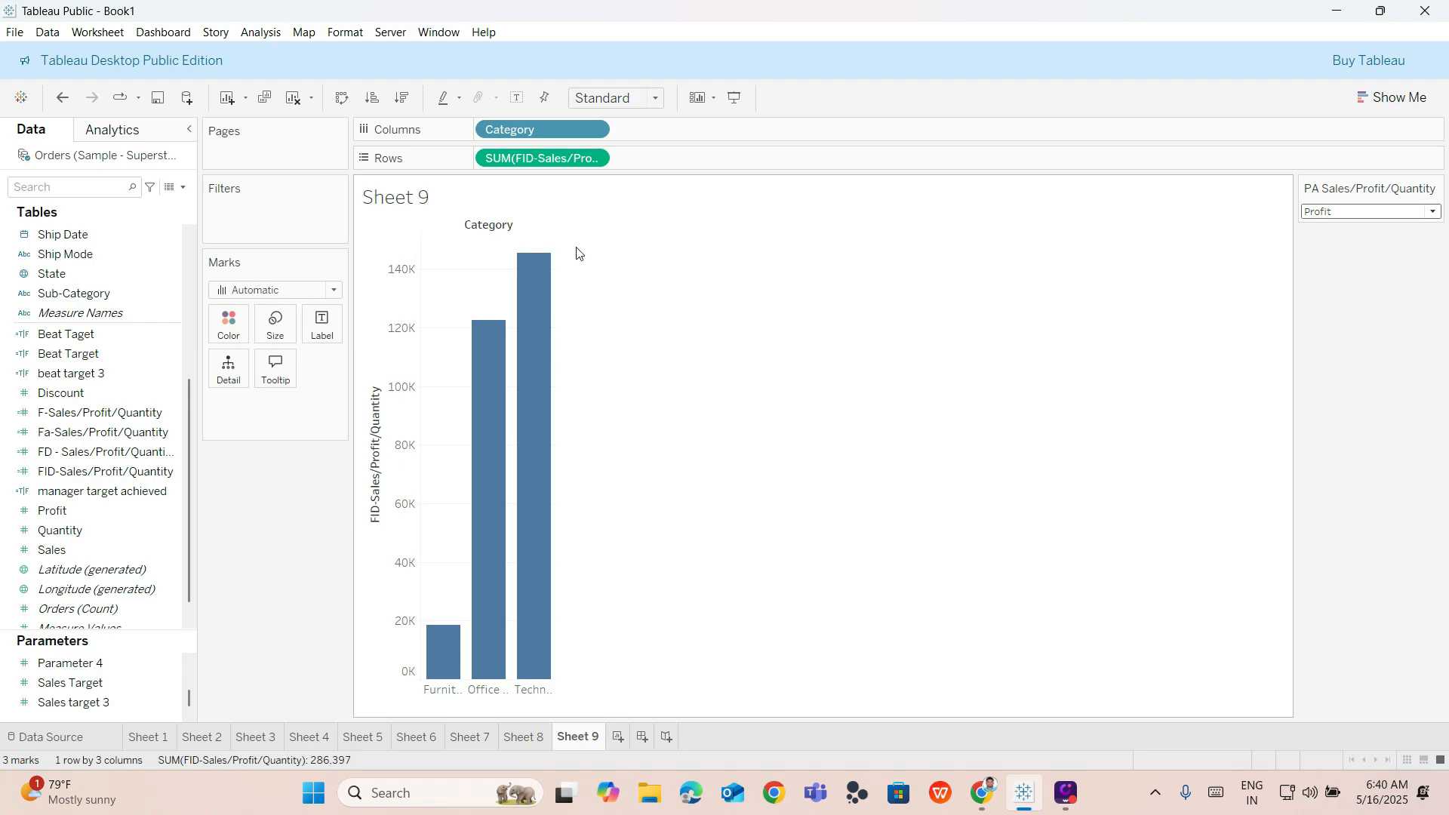
mouse_move(474, 452)
mouse_move(520, 456)
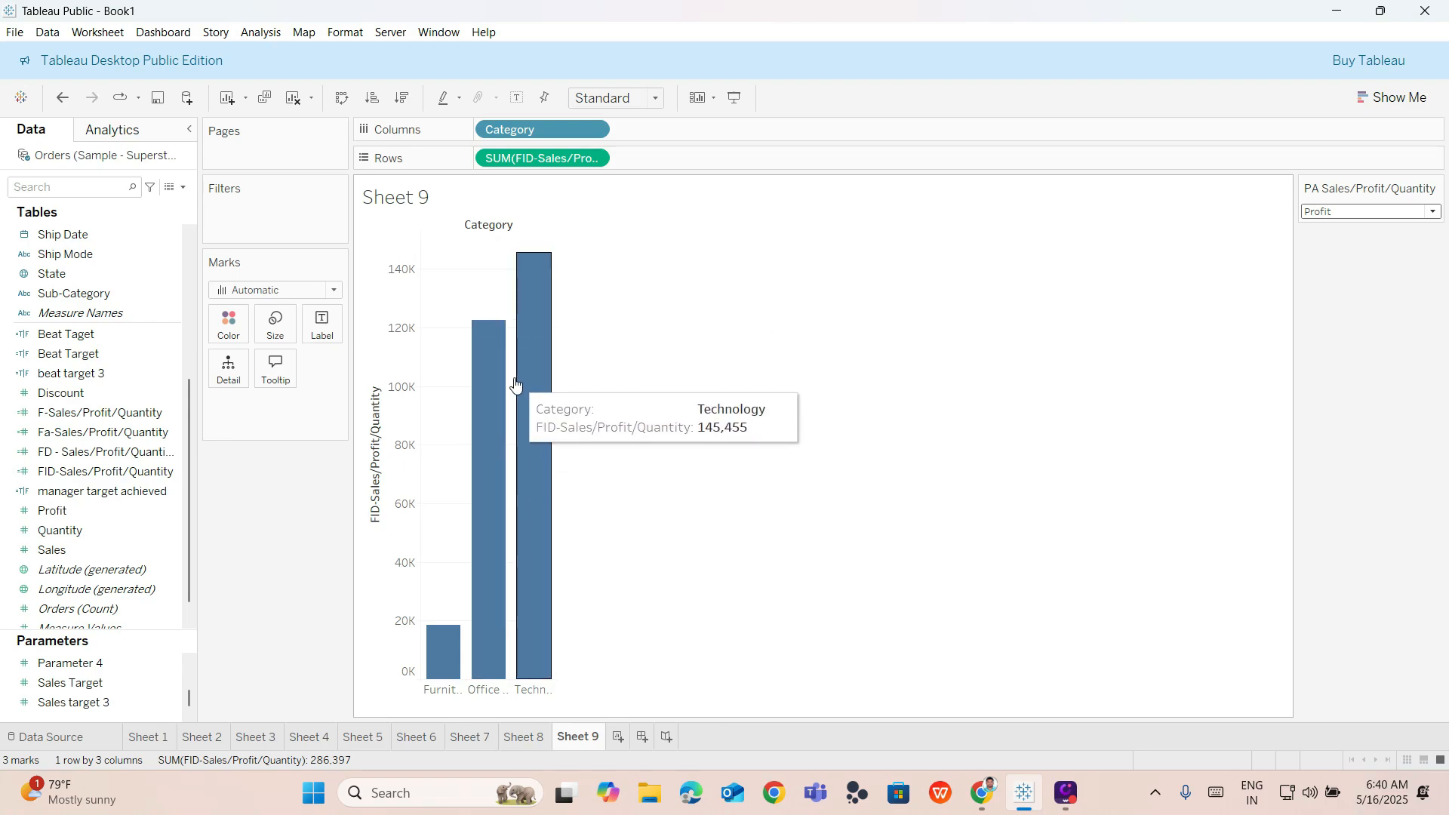
Colour the bars by FID-Sales/Profit/Quantity and switch the parameter to Quantity, then Sales.
mouse_move(480, 333)
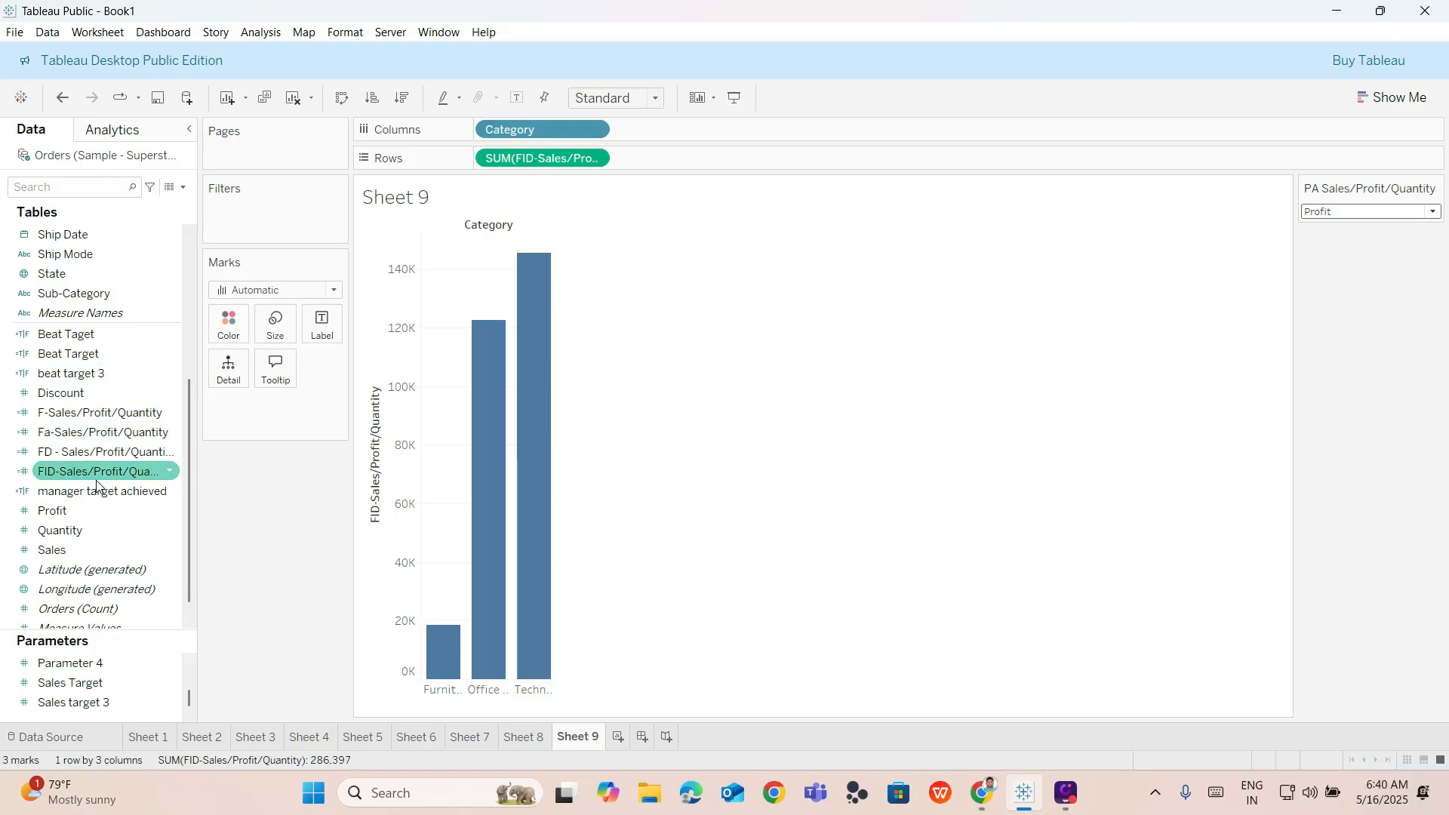
mouse_move(102, 471)
left_mouse_down()
mouse_move(198, 406)
mouse_move(226, 338)
left_mouse_up()
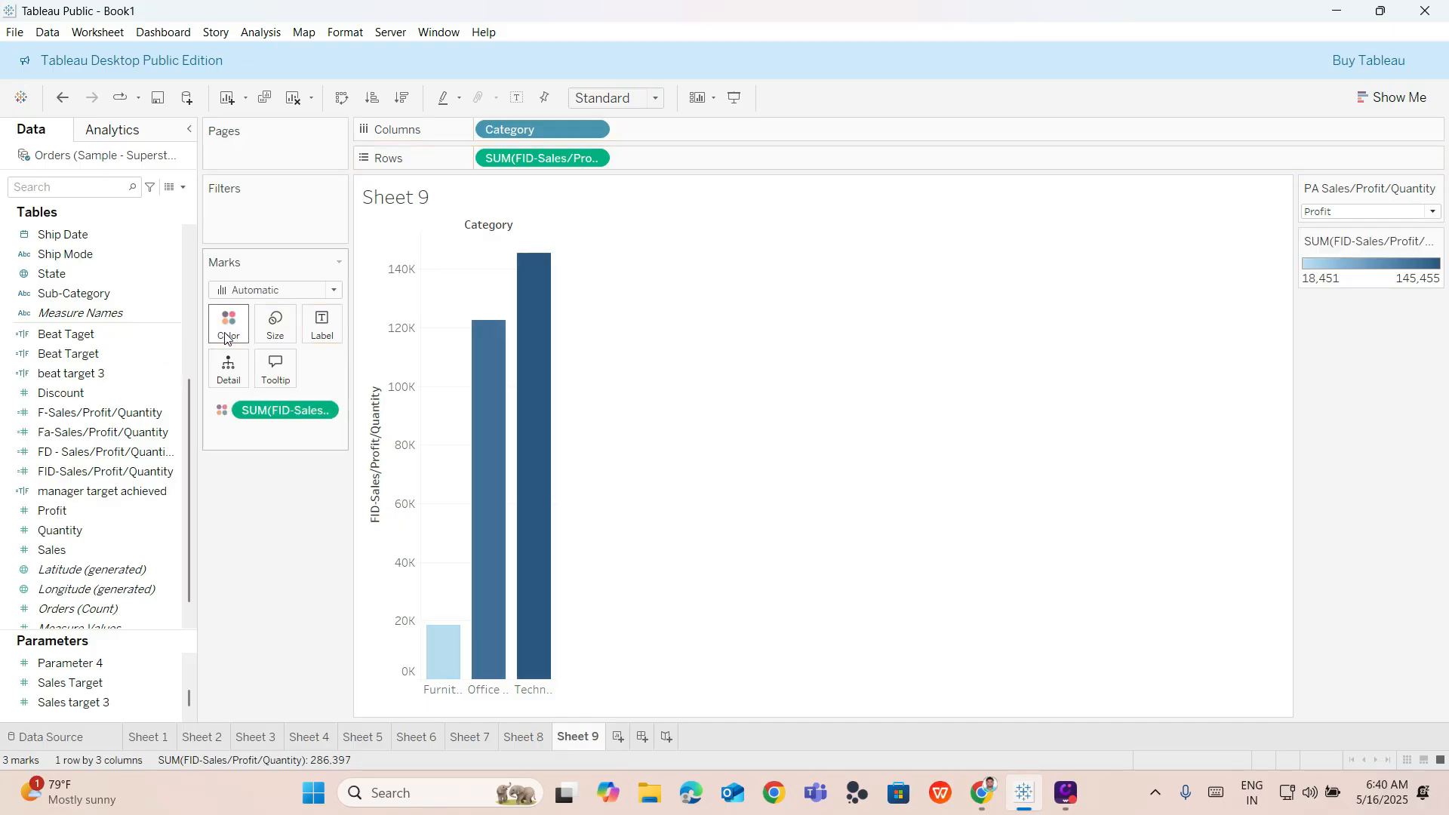
left_click(1392, 212)
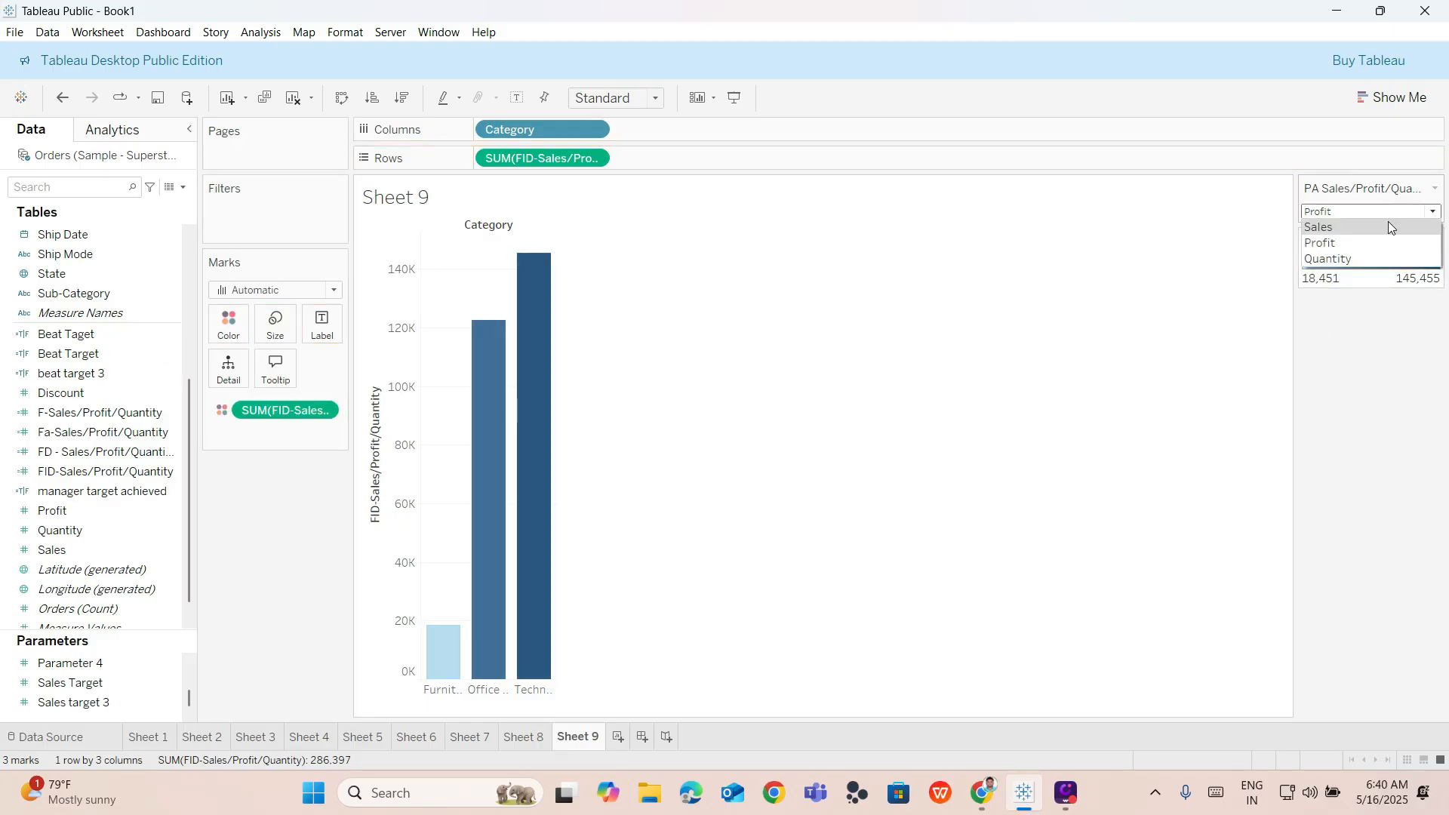
left_click(1379, 255)
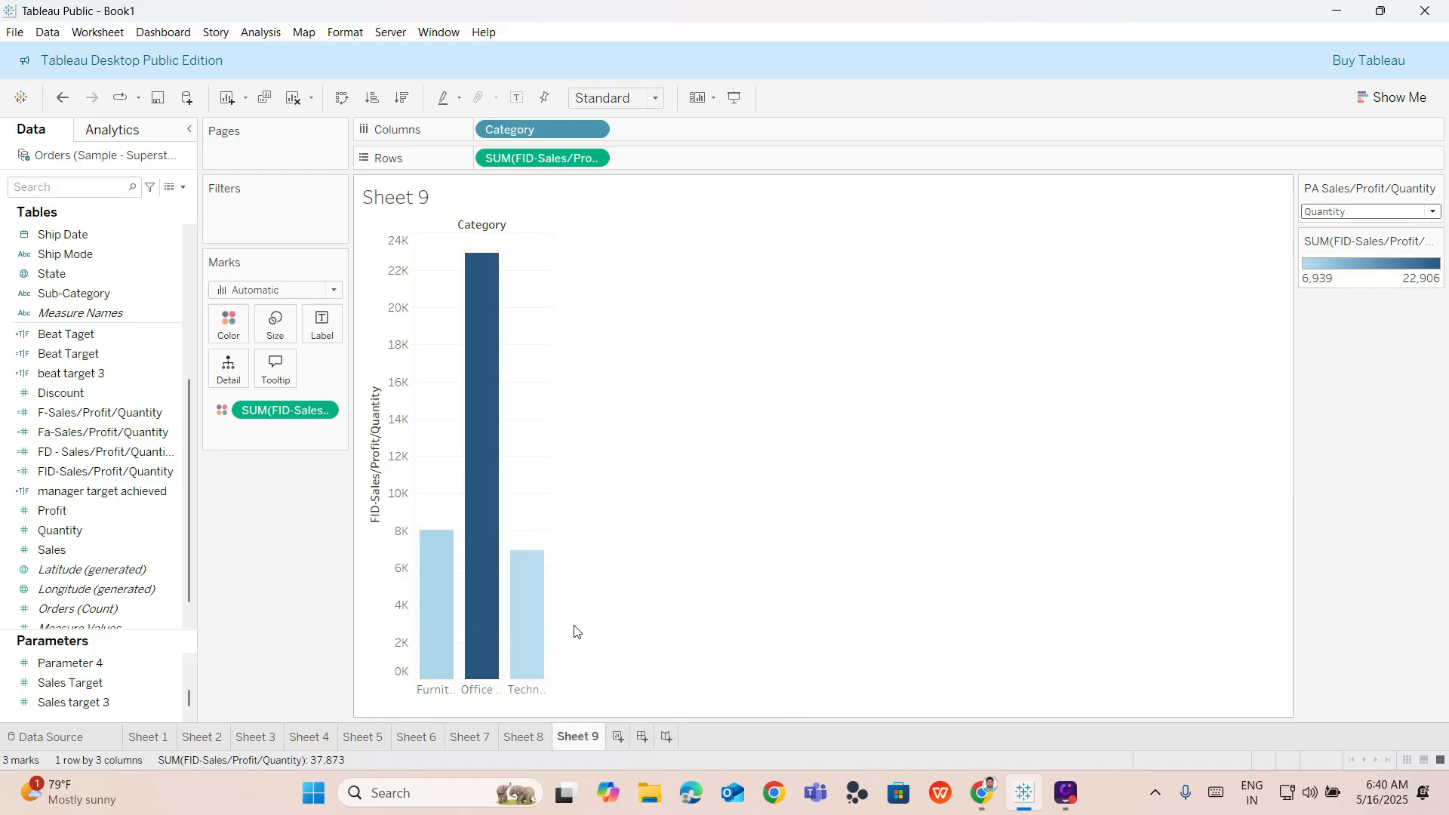
left_click(1375, 216)
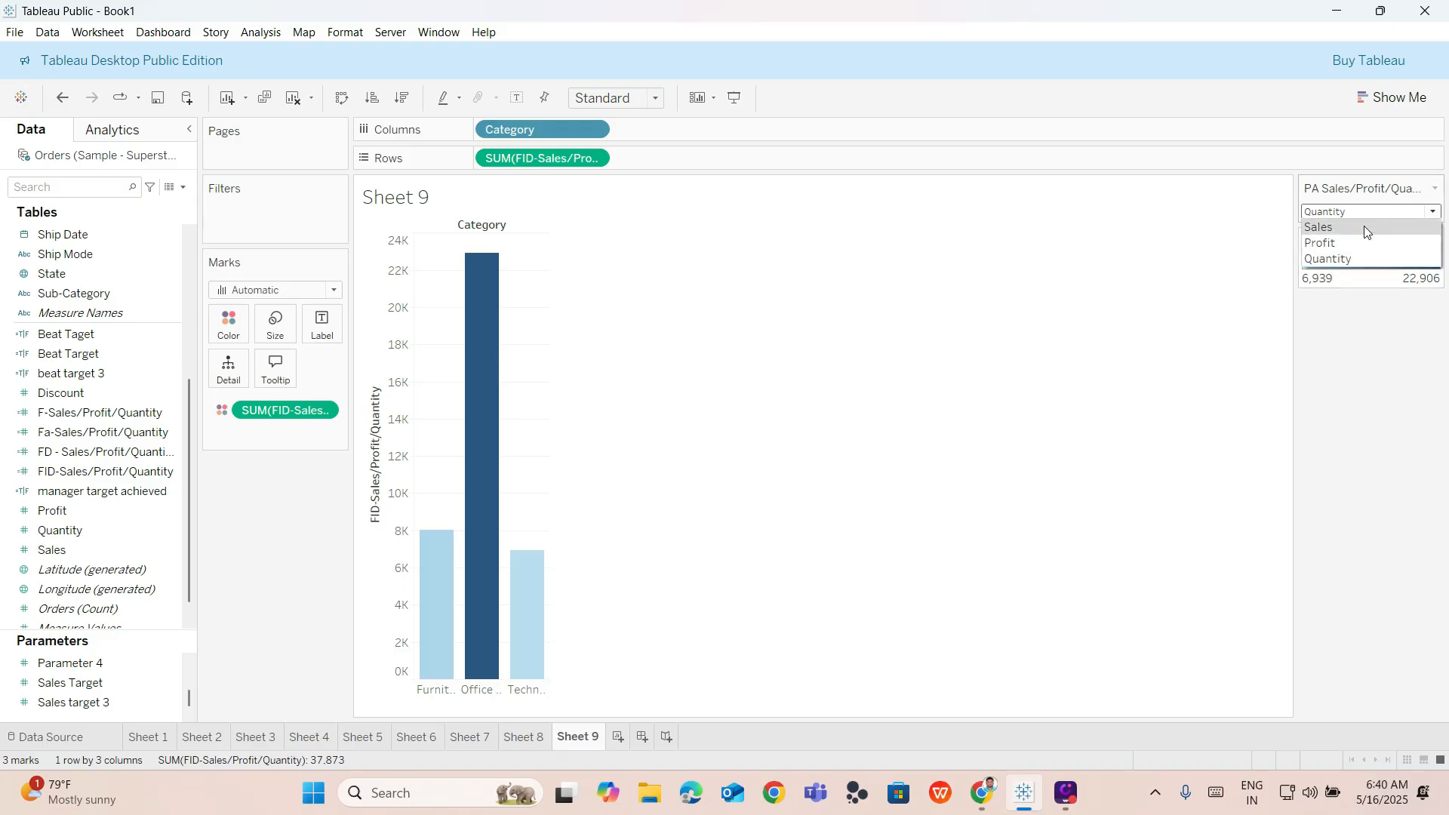
left_click(1365, 225)
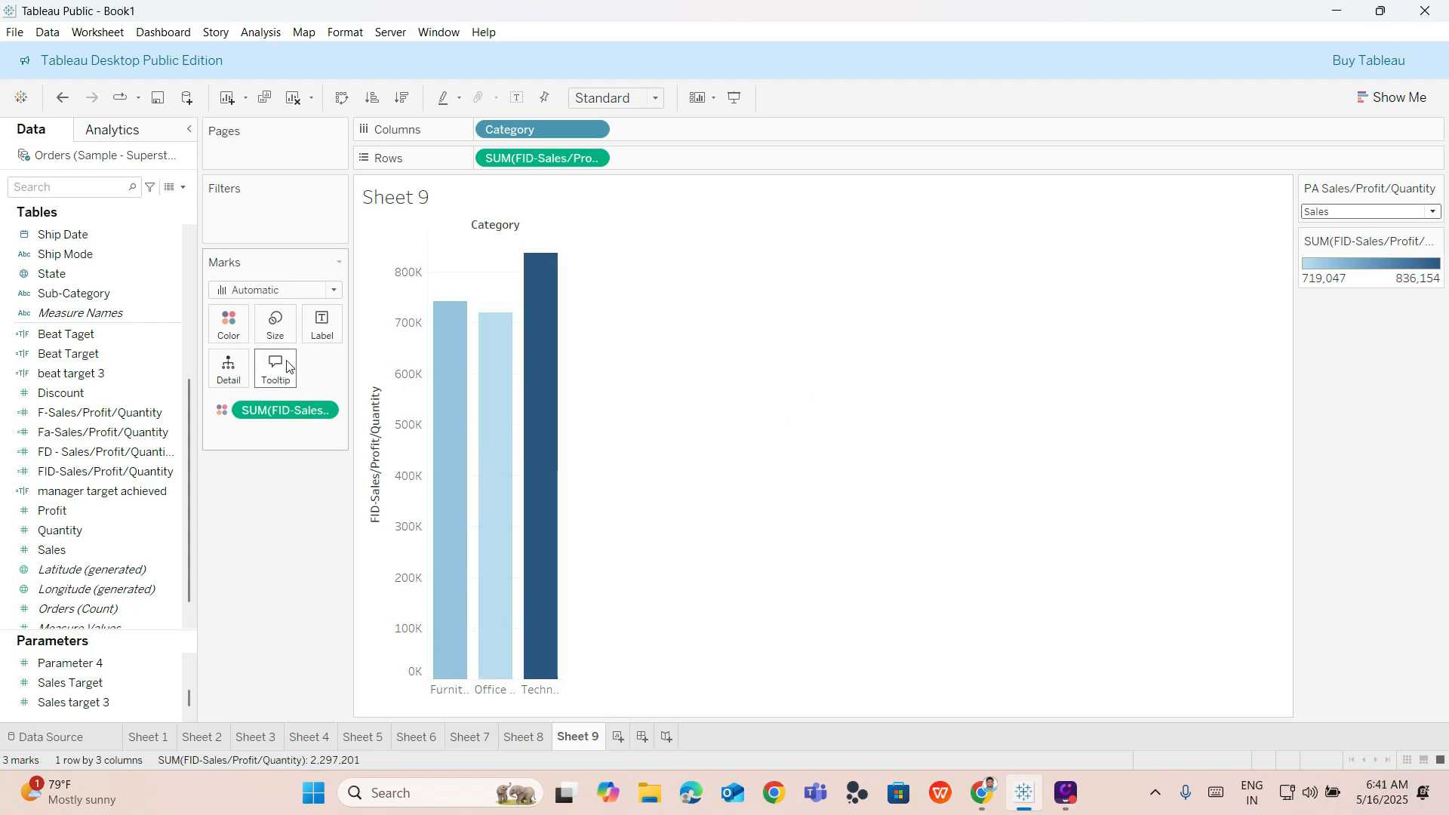
Set the bar colour palette to Green and switch the parameter to Quantity.
left_click(228, 327)
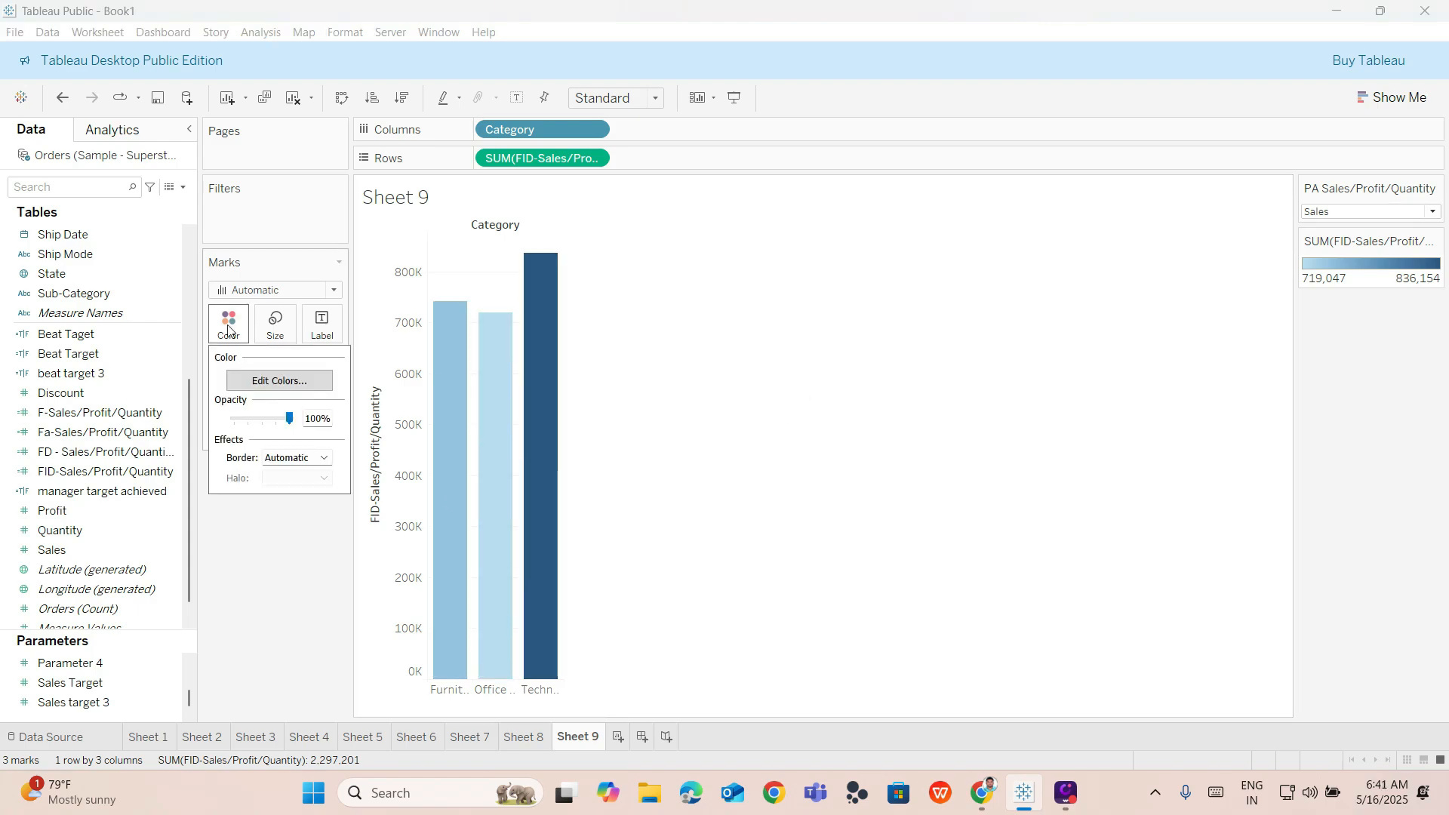
left_click(253, 380)
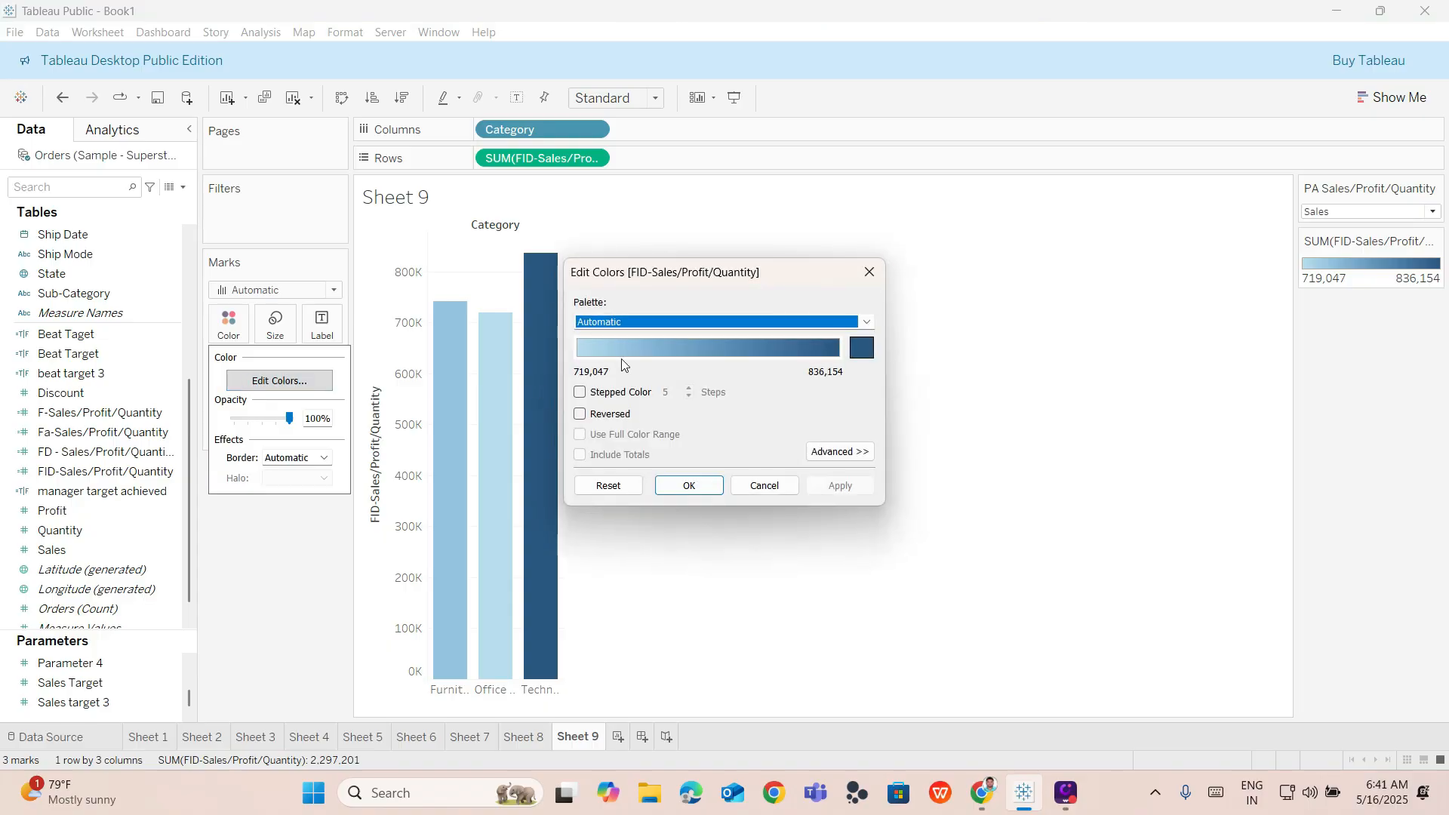
left_click(865, 323)
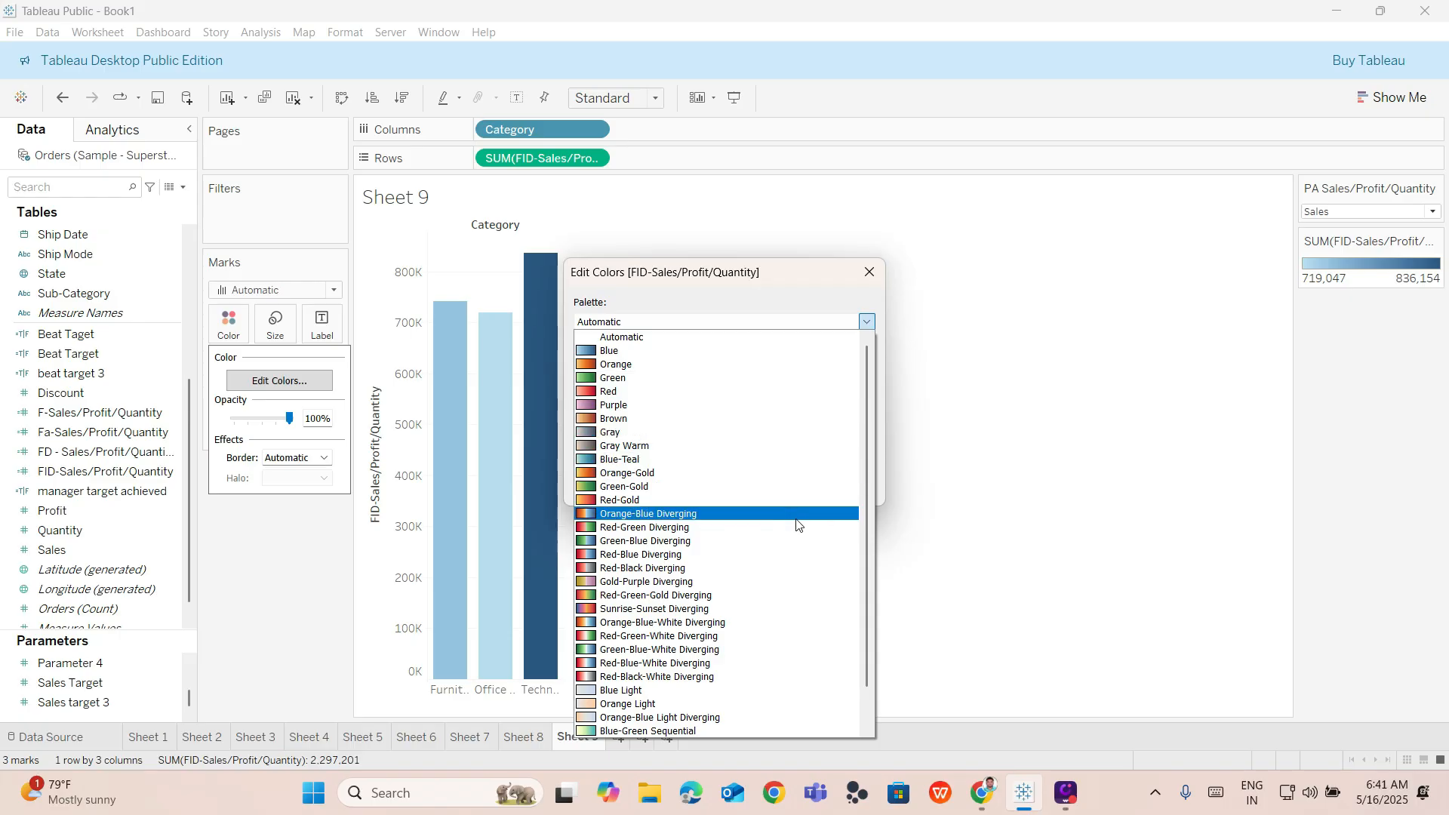
left_click(782, 377)
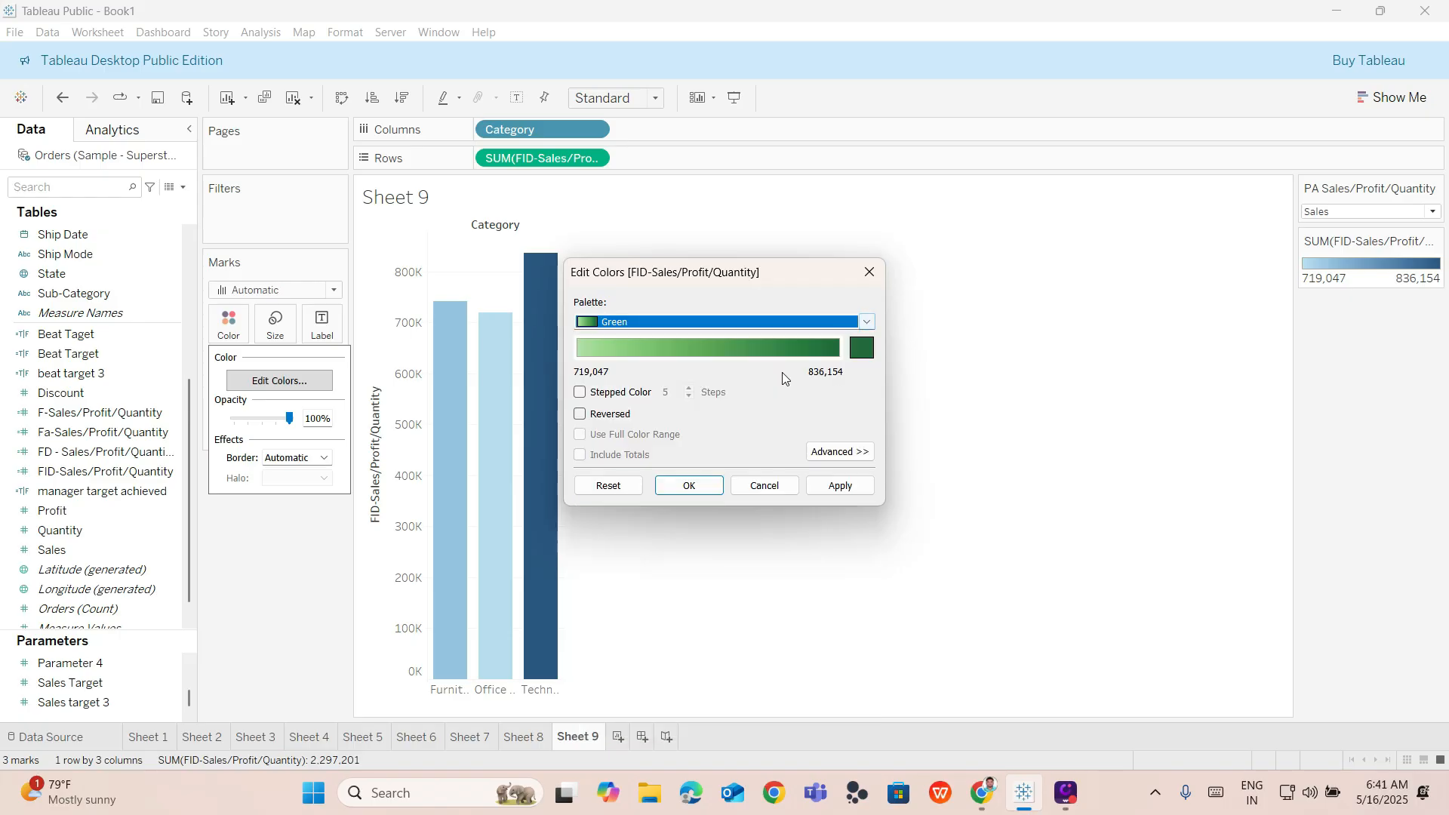
left_click(835, 492)
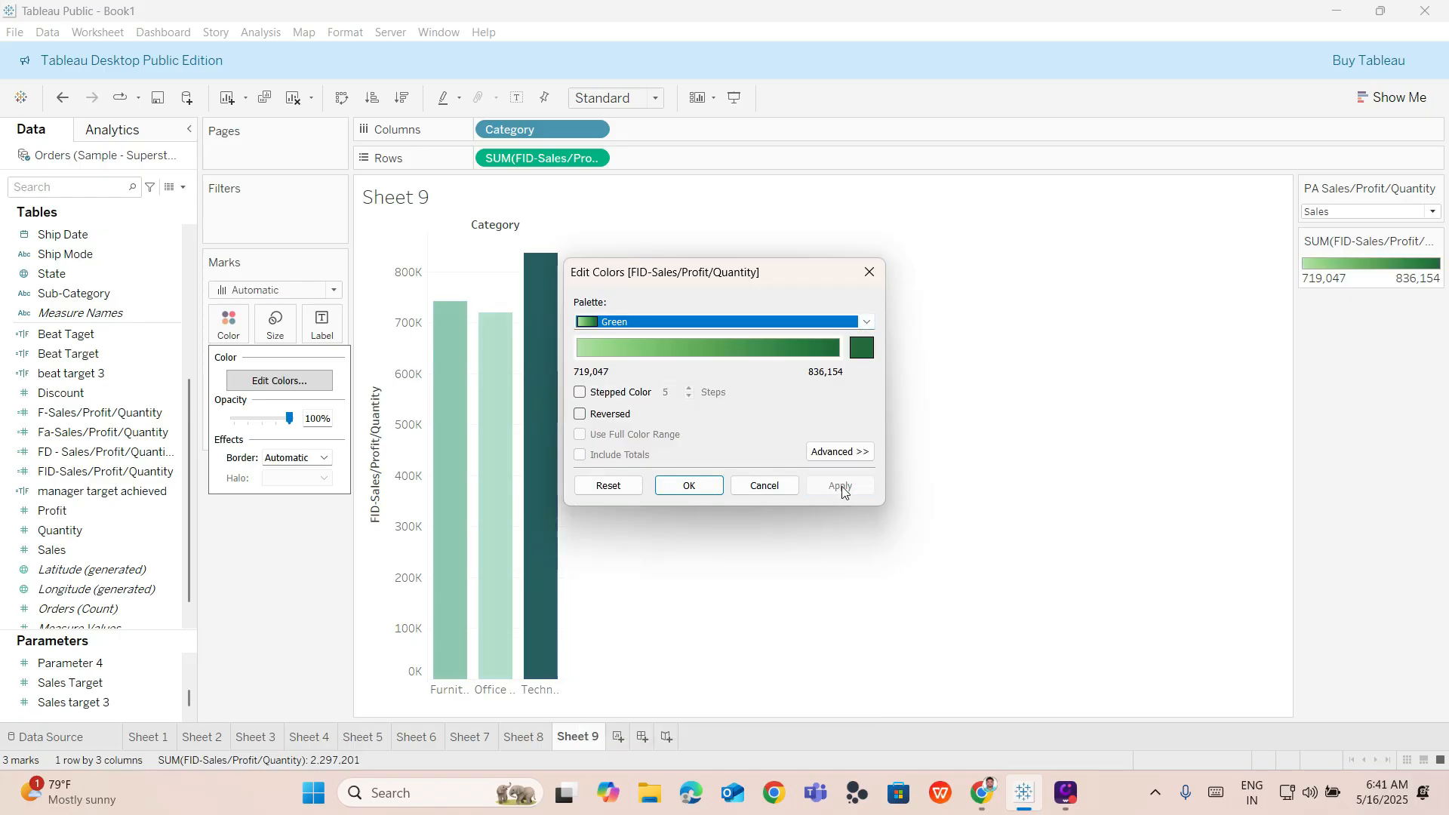
left_click(709, 477)
left_click(1366, 212)
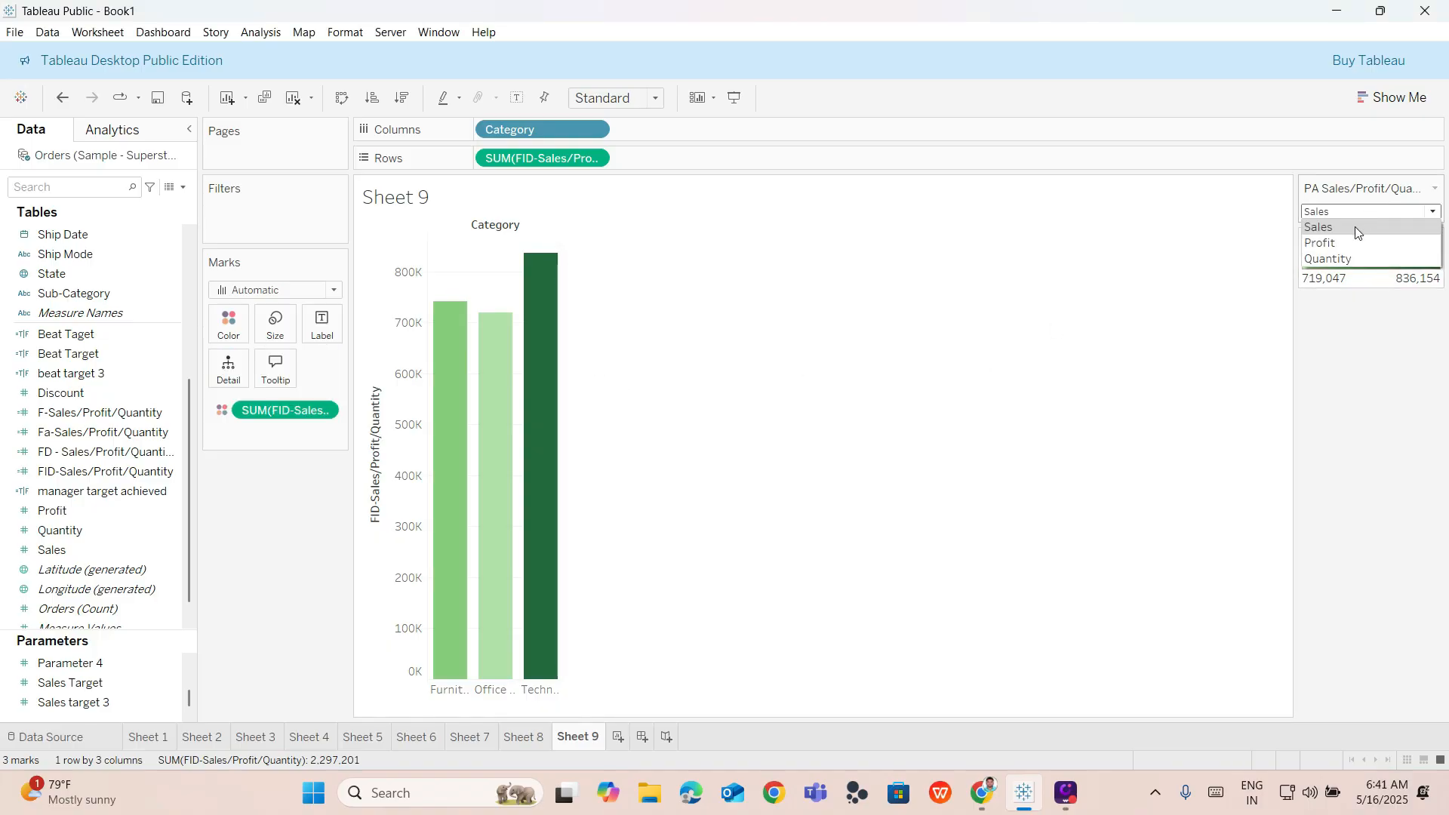
left_click(1343, 256)
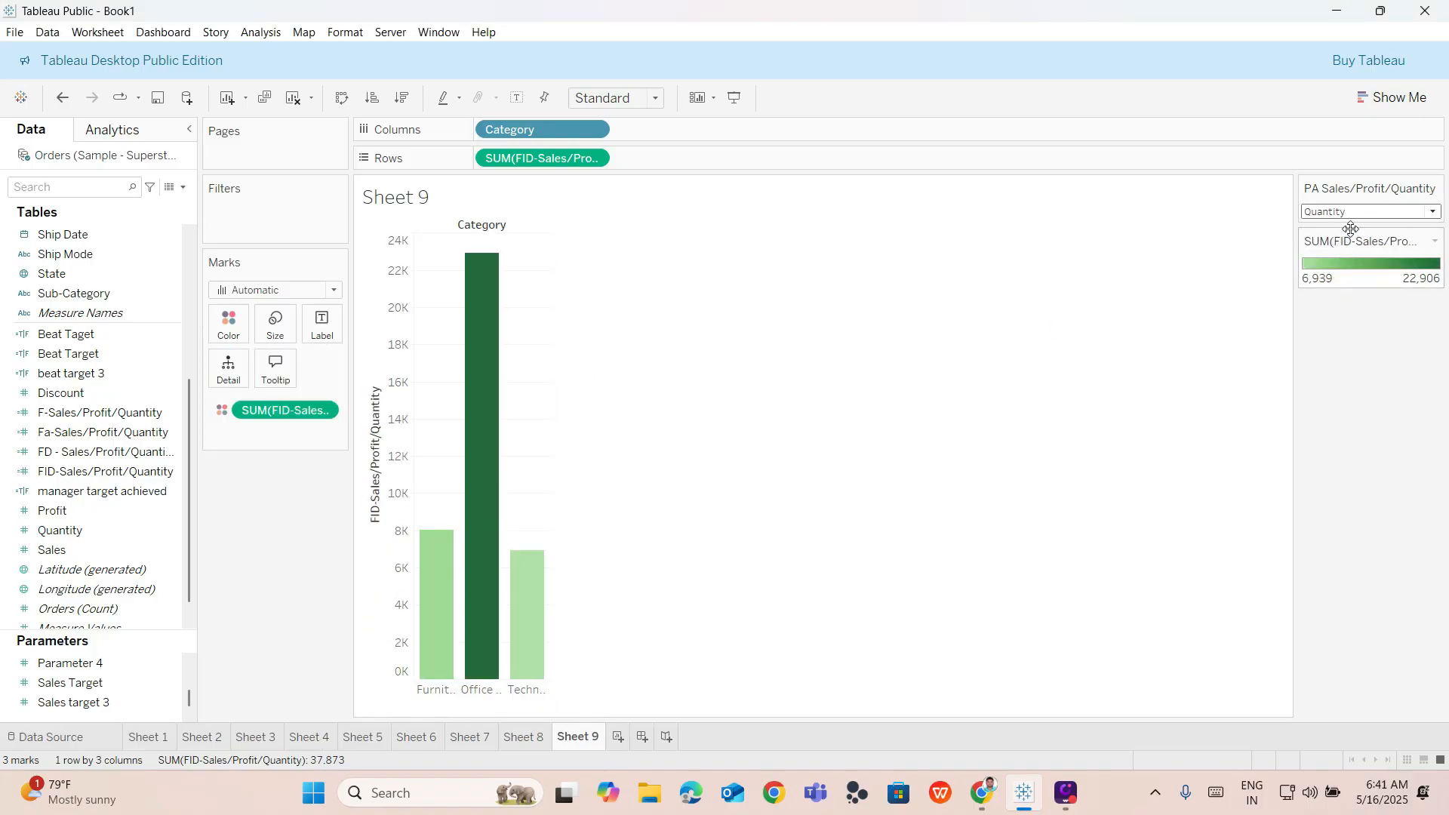